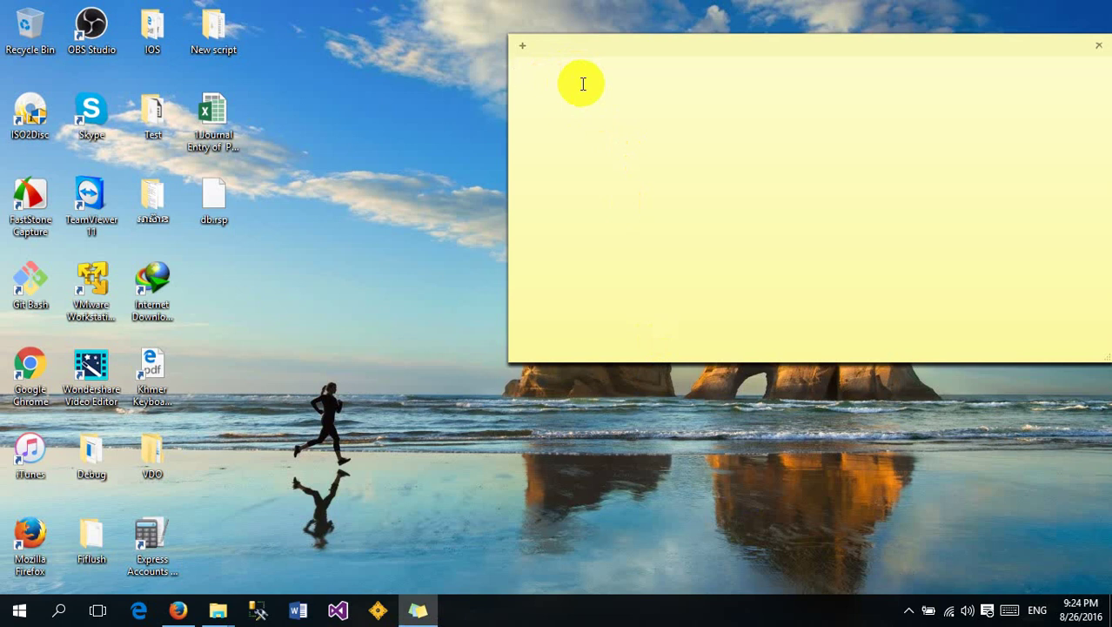
Write the heading 'In Oracle Database have tools :' in the empty sticky note
type("o")
key("BackSpace")
type("In Oracle Database have tools")
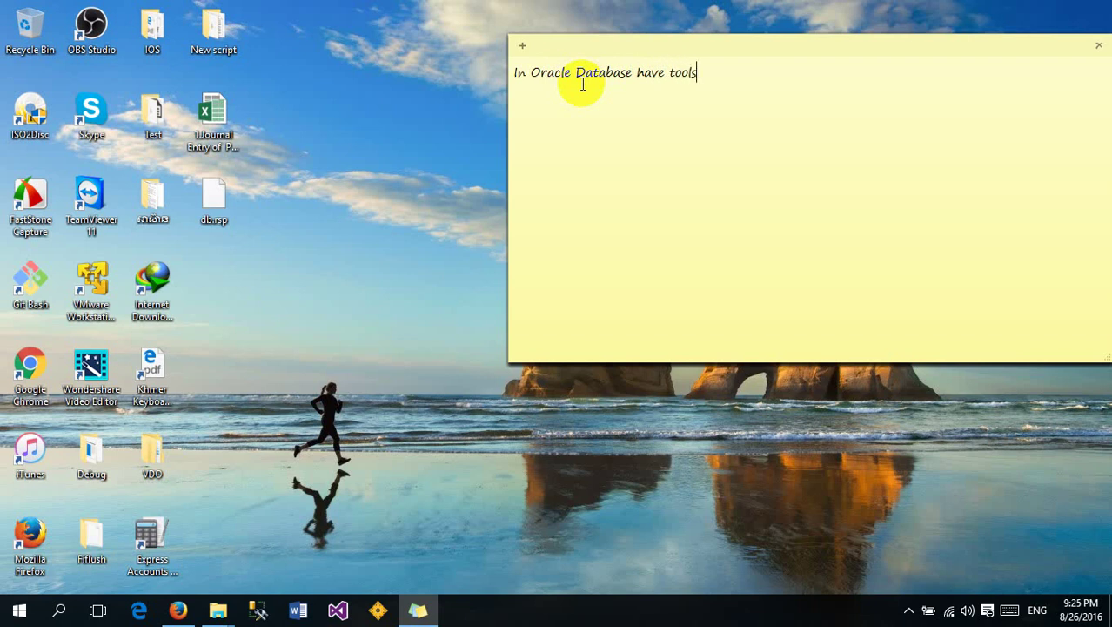
type(" :")
key("Return")
Add '-sqlplus' as the first line of the tool list
type("-")
type("Sp")
key("BackSpace")
type("ql")
key("BackSpace")
key("BackSpace")
type("qlplus")
key("Return")
Add '-sql developer' and '-Web' as the remaining tool lines
type("-swl")
key("BackSpace")
key("BackSpace")
type("ql dever")
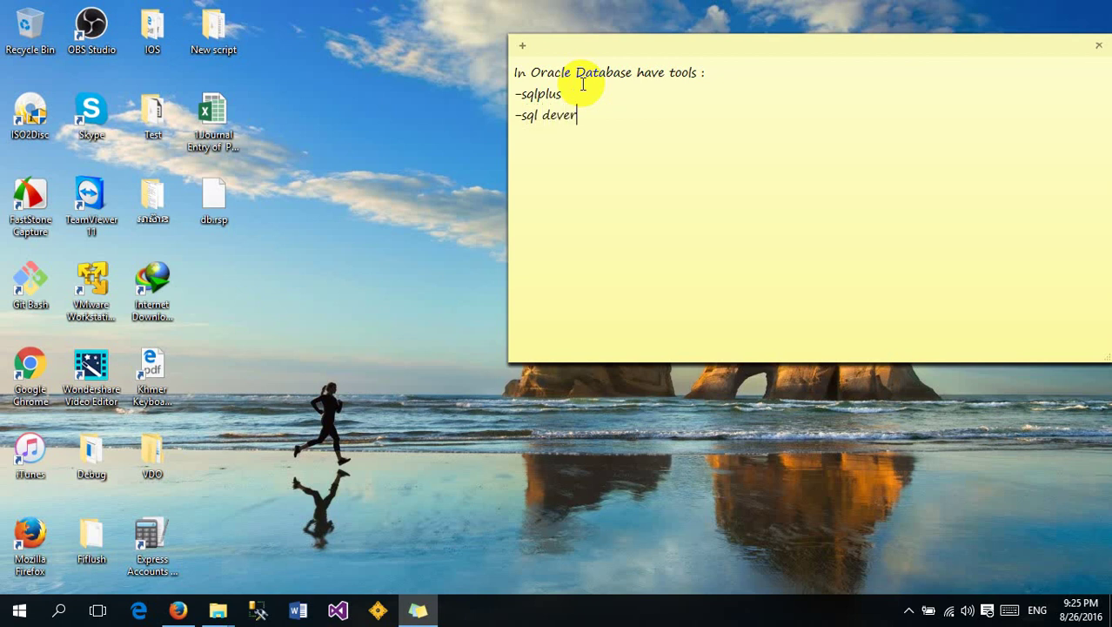
key("BackSpace")
type("loper")
key("Return")
type("-Web")
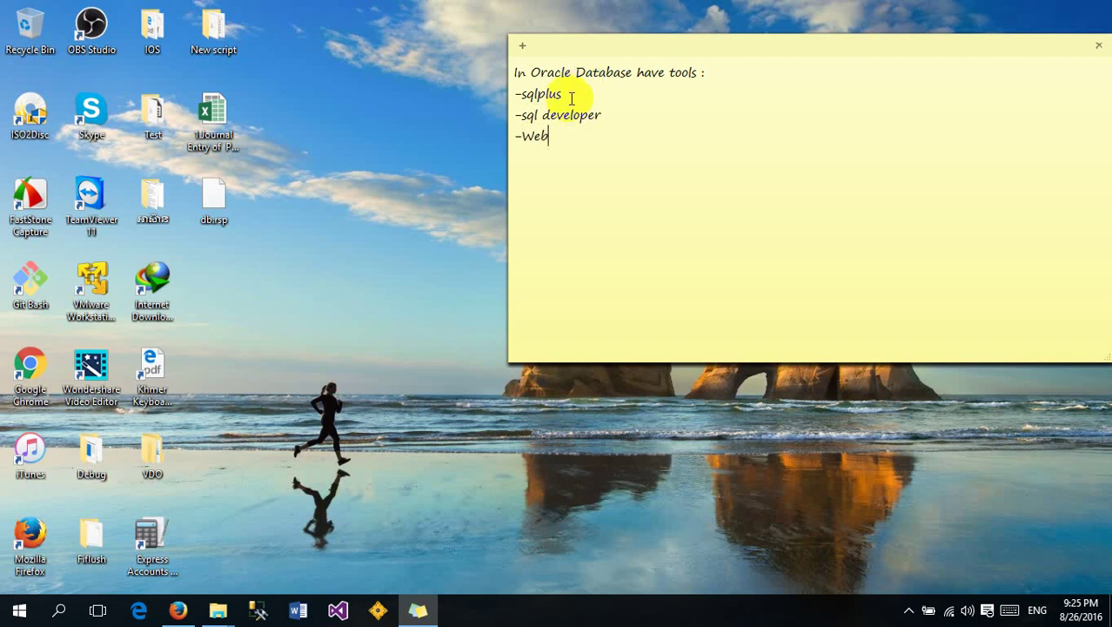
Highlight the word sqlplus in the note to point it out
left_click(555, 95)
double_click(555, 96)
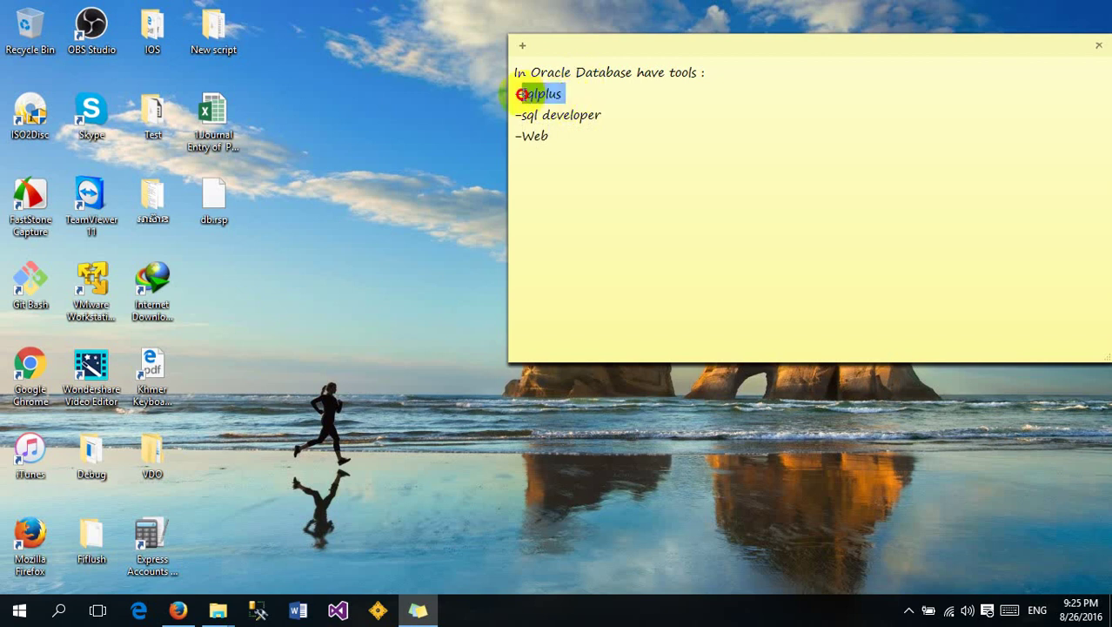
left_click(573, 100)
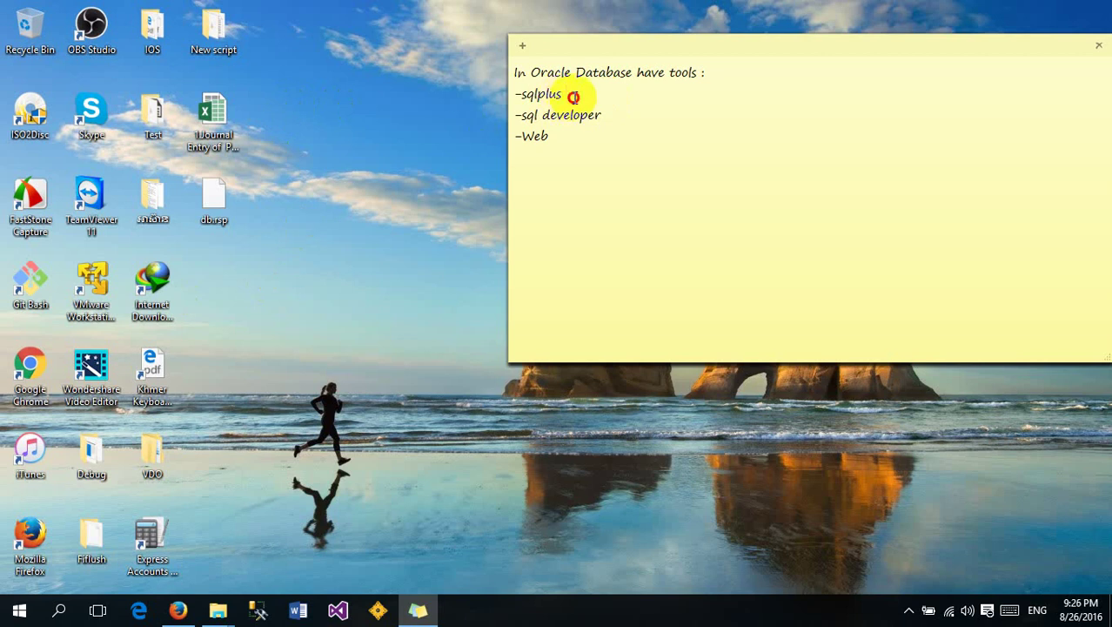
left_click_drag(568, 98, 515, 94)
left_click(600, 94)
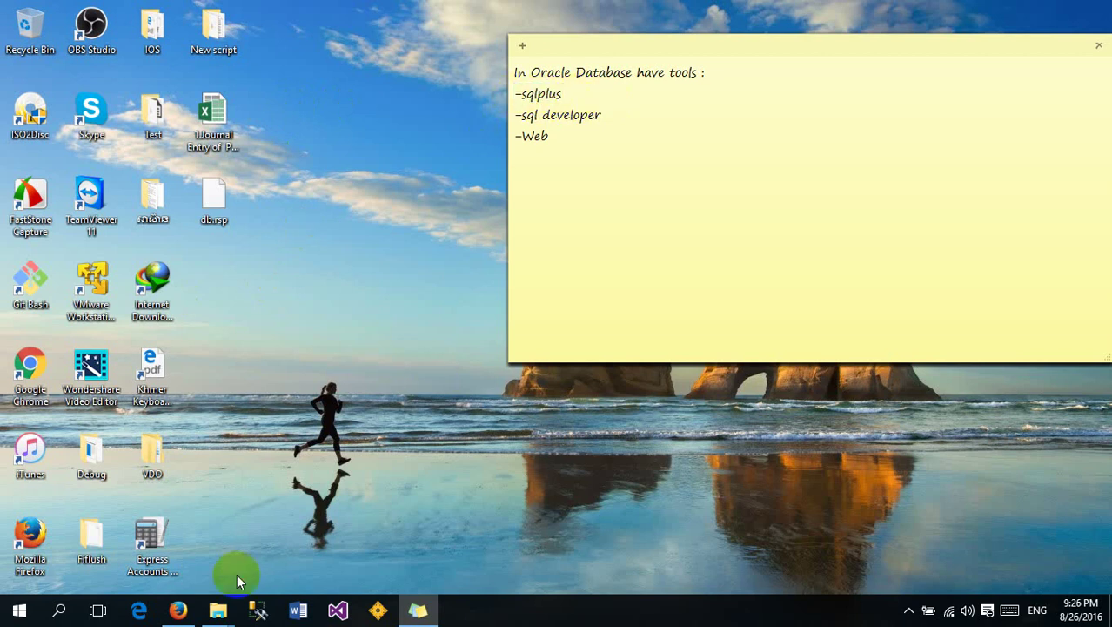
Search the Start menu for 'sql', then dismiss the results
left_click(19, 612)
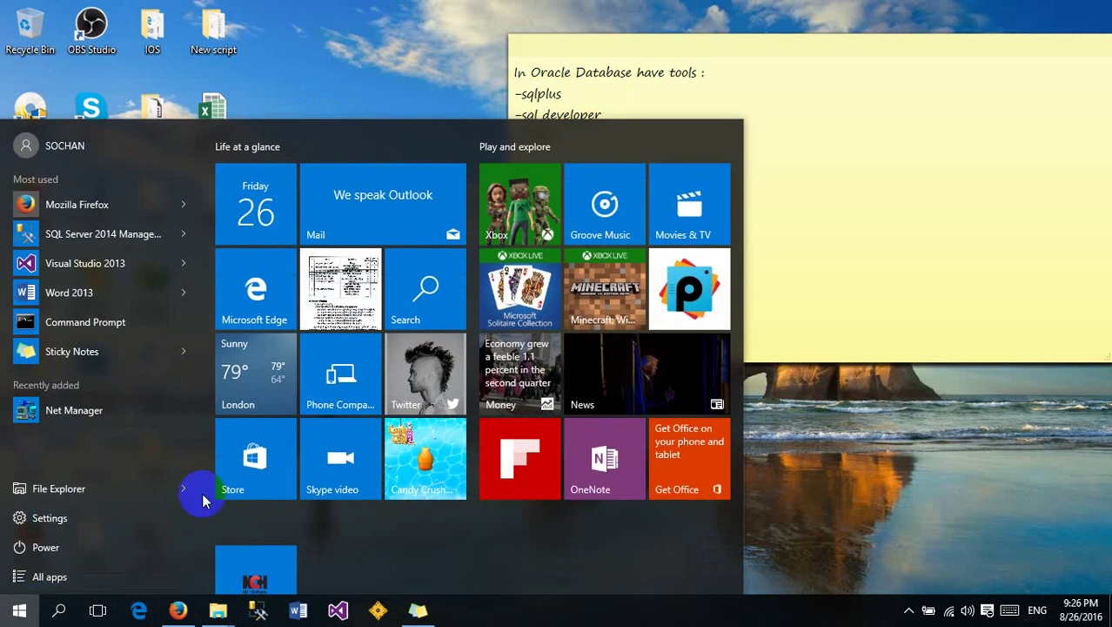
type("sql")
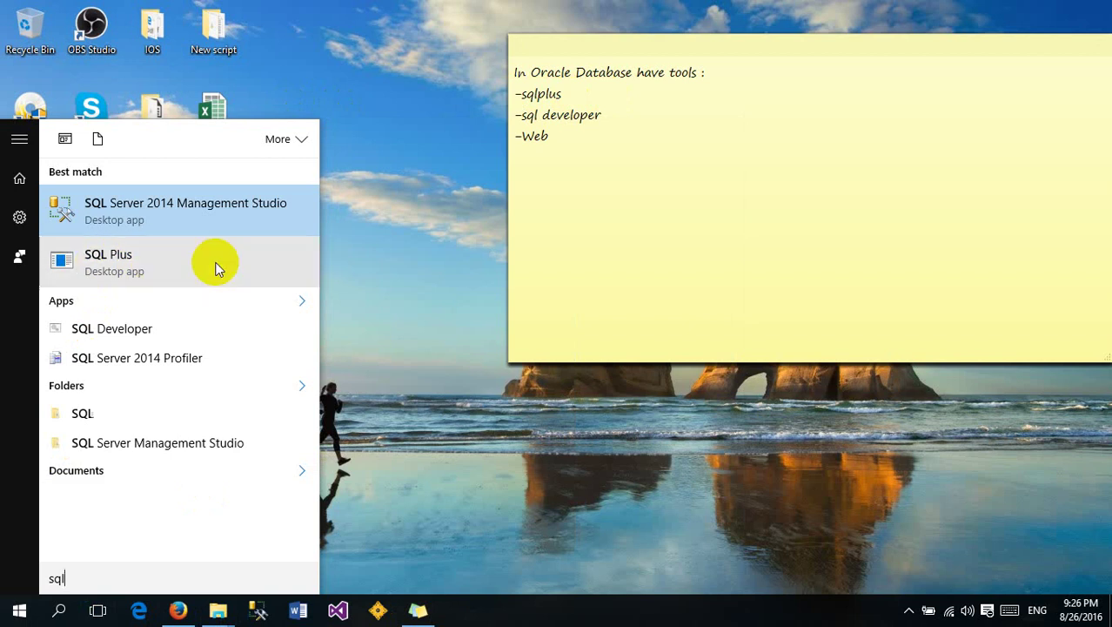
left_click(416, 274)
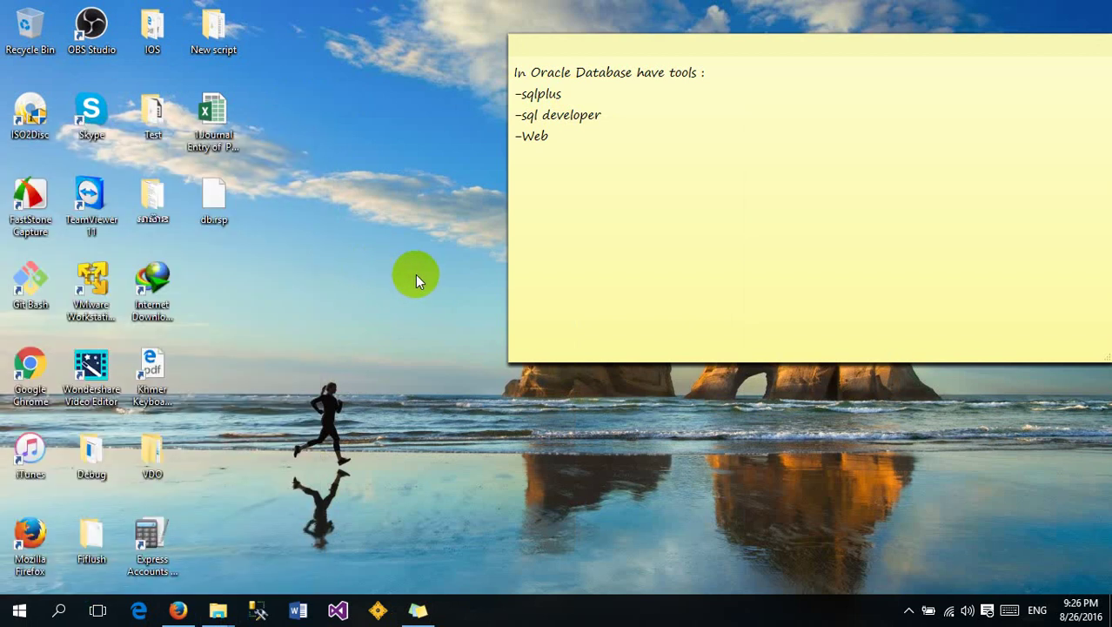
Run 'sqlplus /nolog' from the Run box to start SQL*Plus
key("super+r")
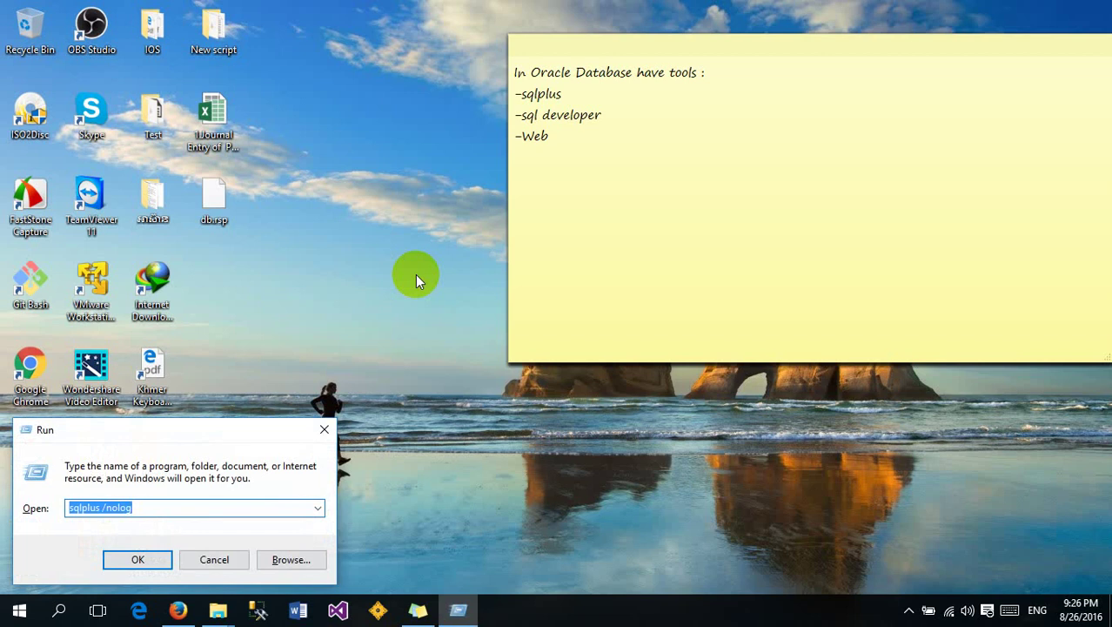
left_click_drag(99, 427, 124, 338)
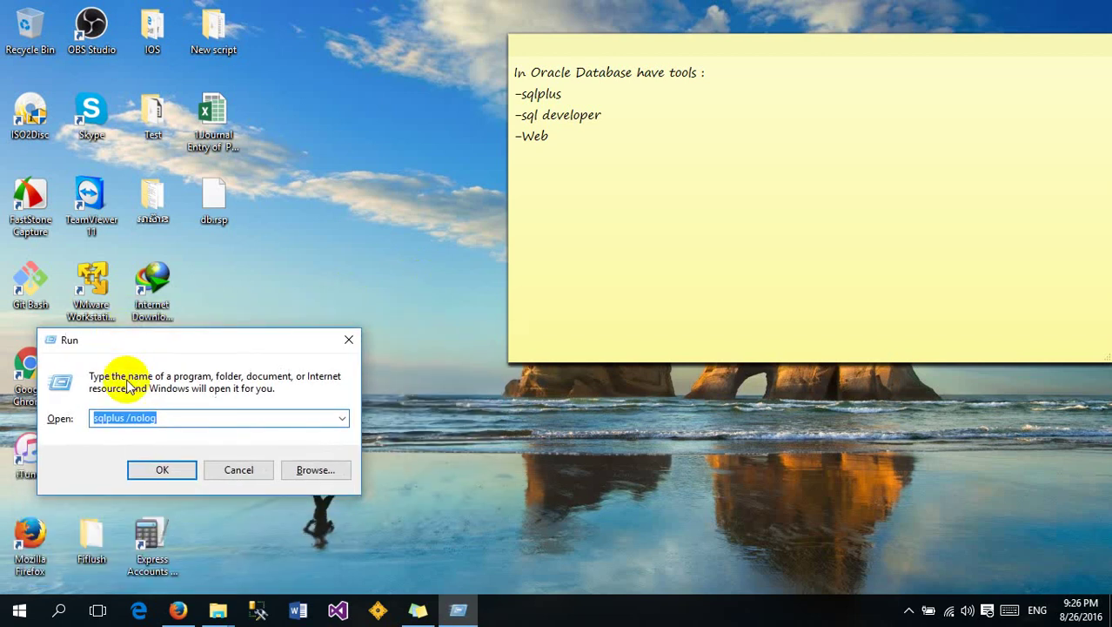
left_click(188, 418)
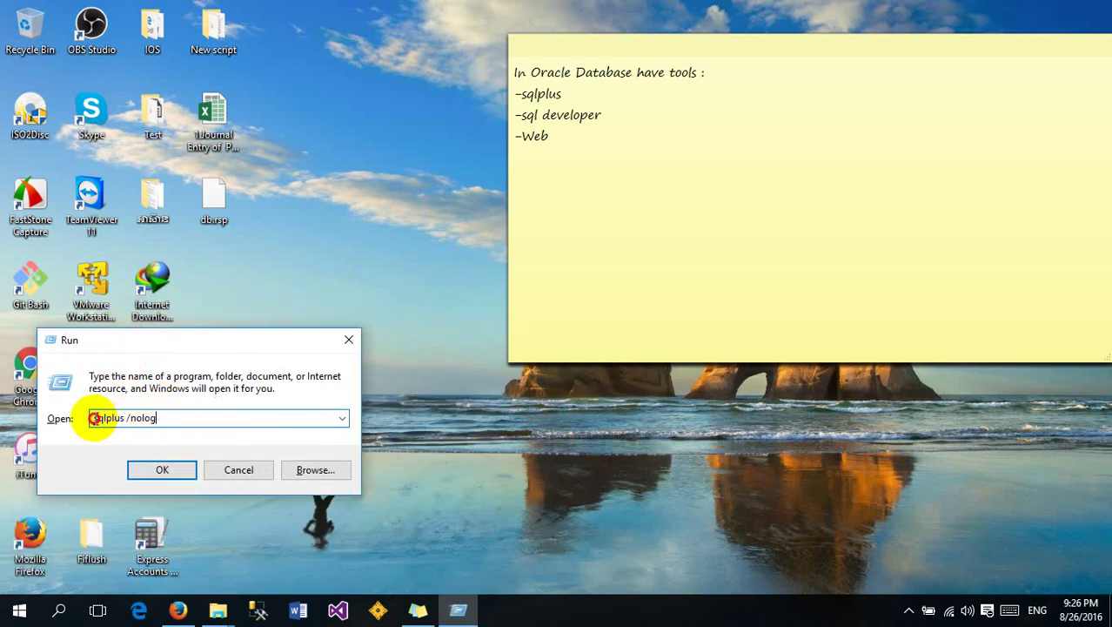
left_click_drag(94, 418, 157, 418)
left_click(130, 418)
left_click(164, 417)
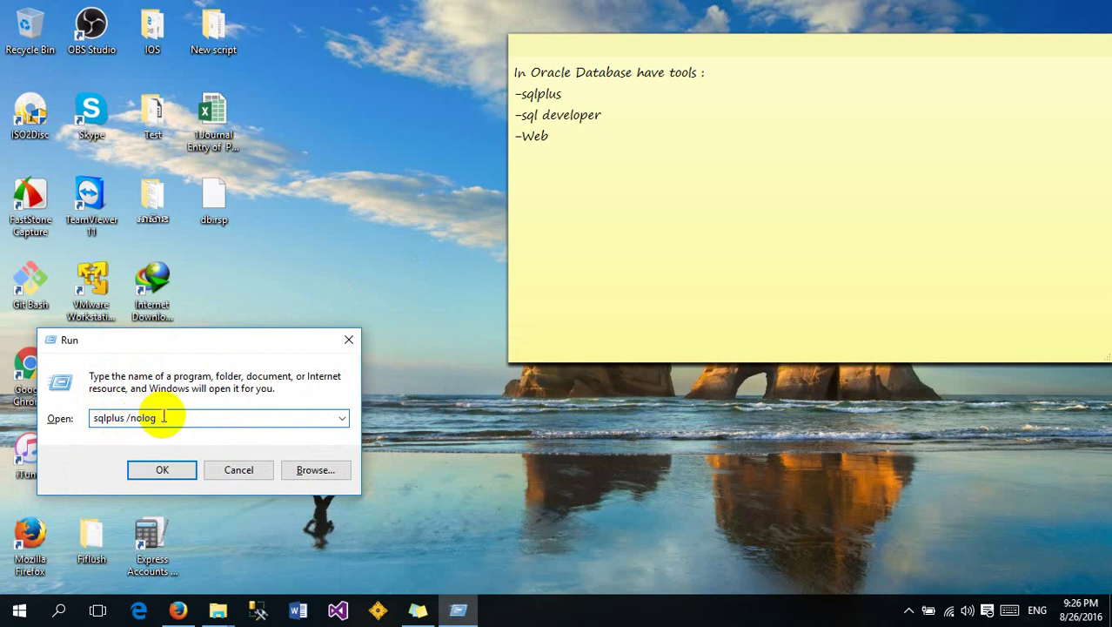
key("Return")
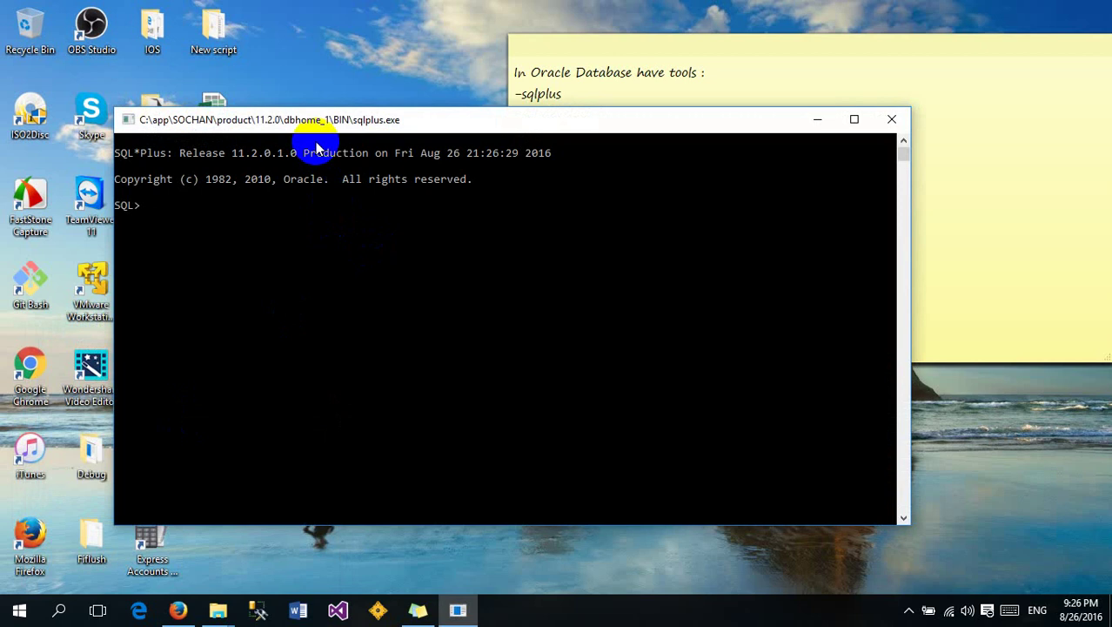
Position the console and enter a connect command as system with its password
left_click_drag(285, 120, 313, 122)
left_click_drag(428, 119, 494, 166)
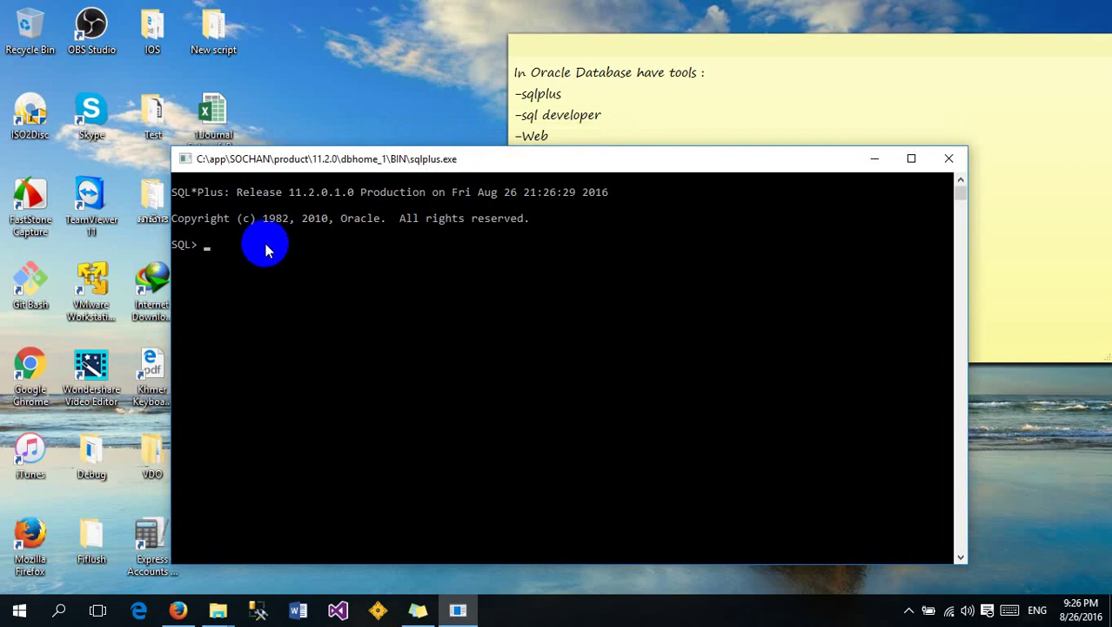
left_click_drag(460, 167, 463, 174)
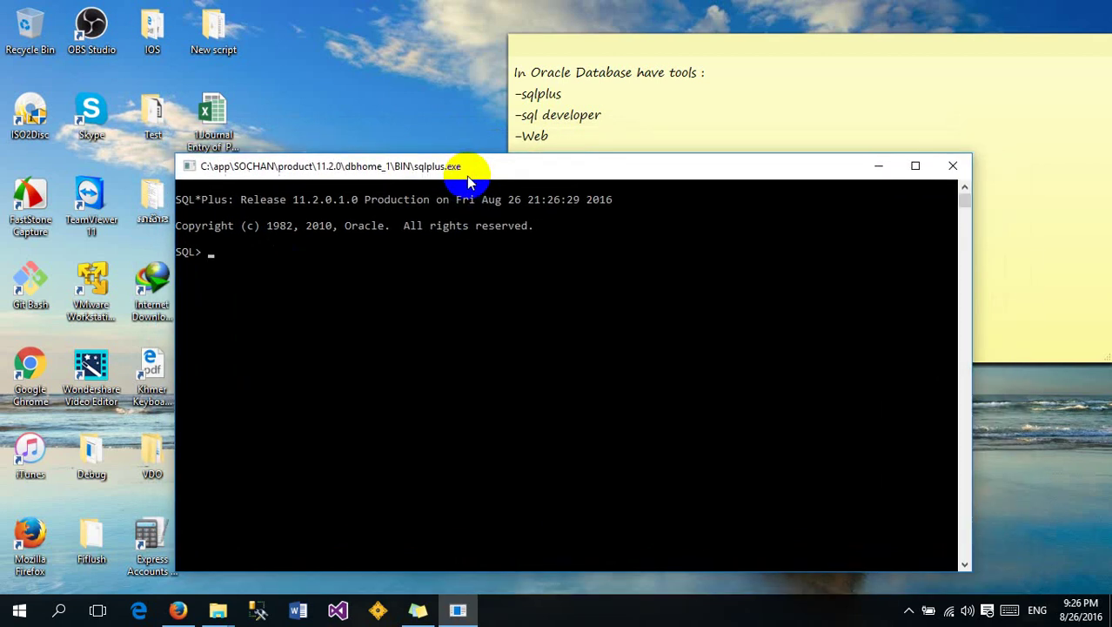
left_click_drag(557, 164, 569, 143)
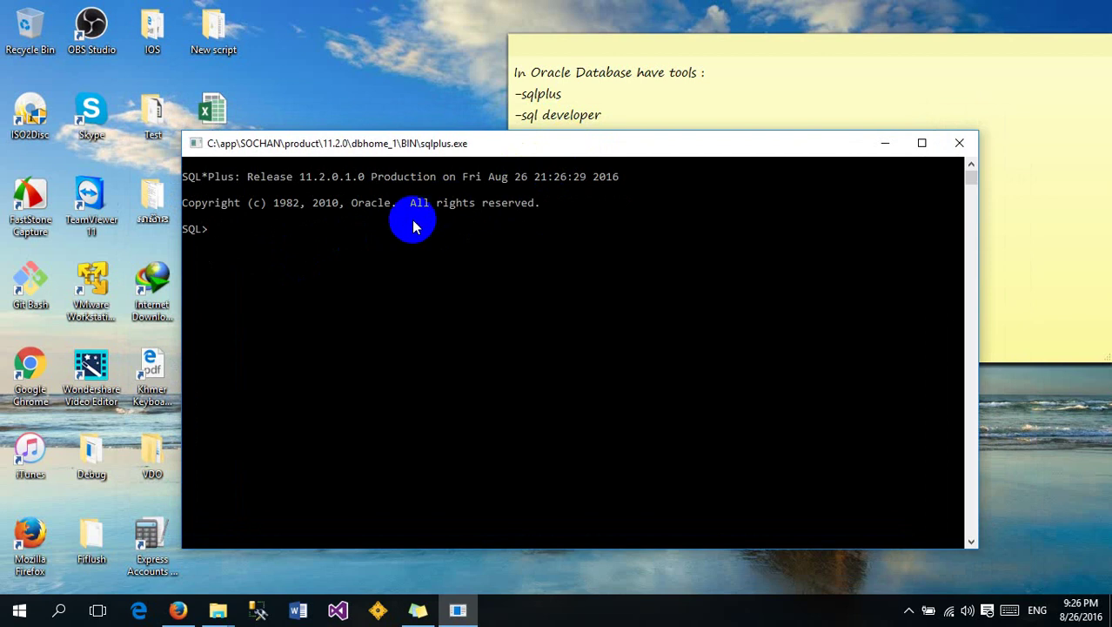
type("connnect sys")
type("em")
key("BackSpace")
key("BackSpace")
type("tem/123")
key("Return")
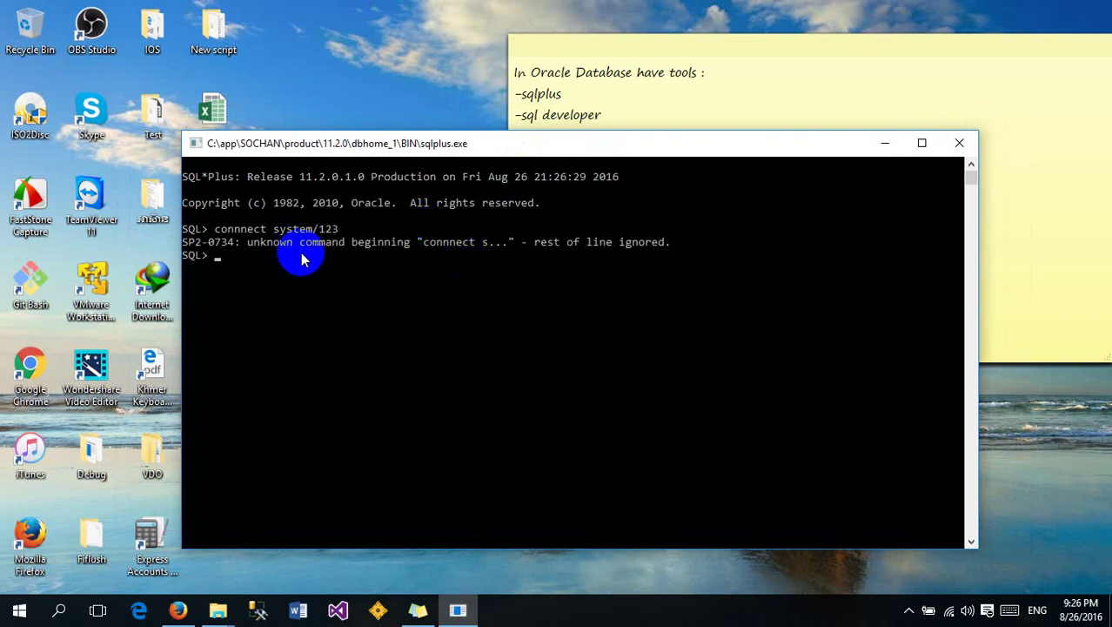
Recall the command, fix the 'connnect' typo and connect successfully as system
key("Up")
key("Left")
key("Left")
key("Left")
key("Left")
key("Left")
key("Left")
key("Left")
key("Left")
key("Left")
key("Left")
key("Left")
key("BackSpace")
key("Return")
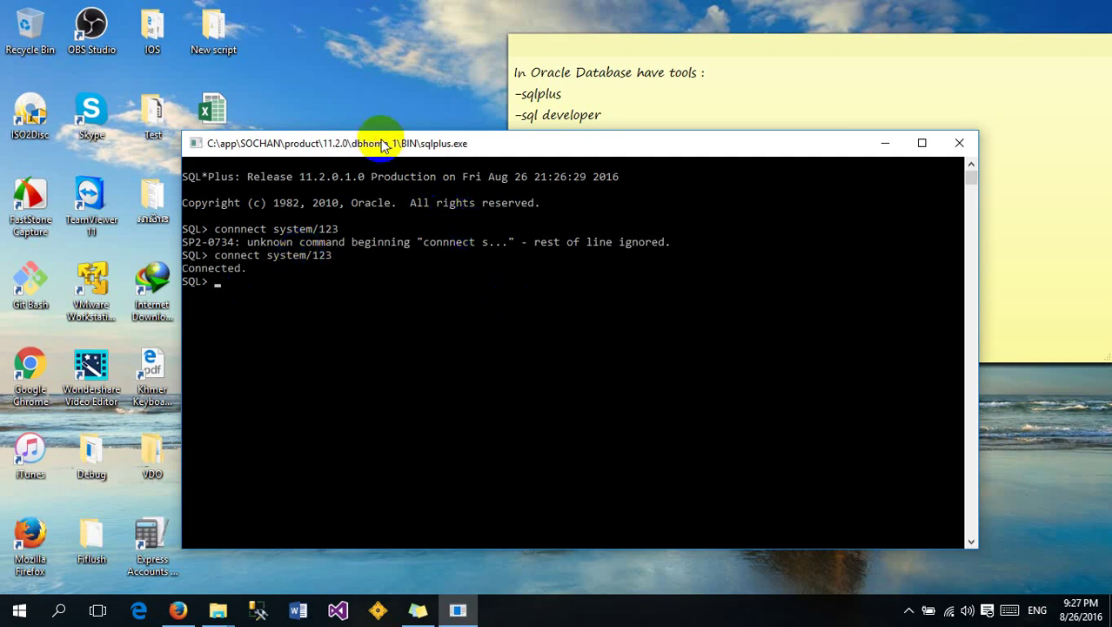
left_click_drag(373, 136, 369, 96)
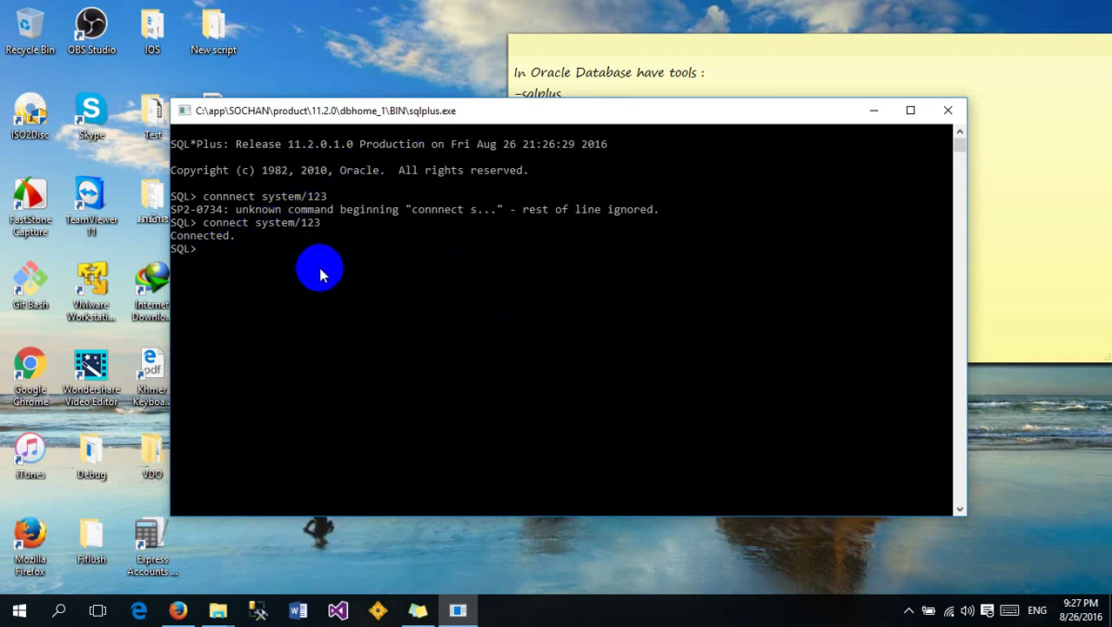
Query username and created from the users view, returning 36 rows
type("select ")
type("* fro")
key("BackSpace")
key("BackSpace")
key("BackSpace")
key("BackSpace")
key("BackSpace")
key("BackSpace")
key("BackSpace")
key("BackSpace")
type("username,created")
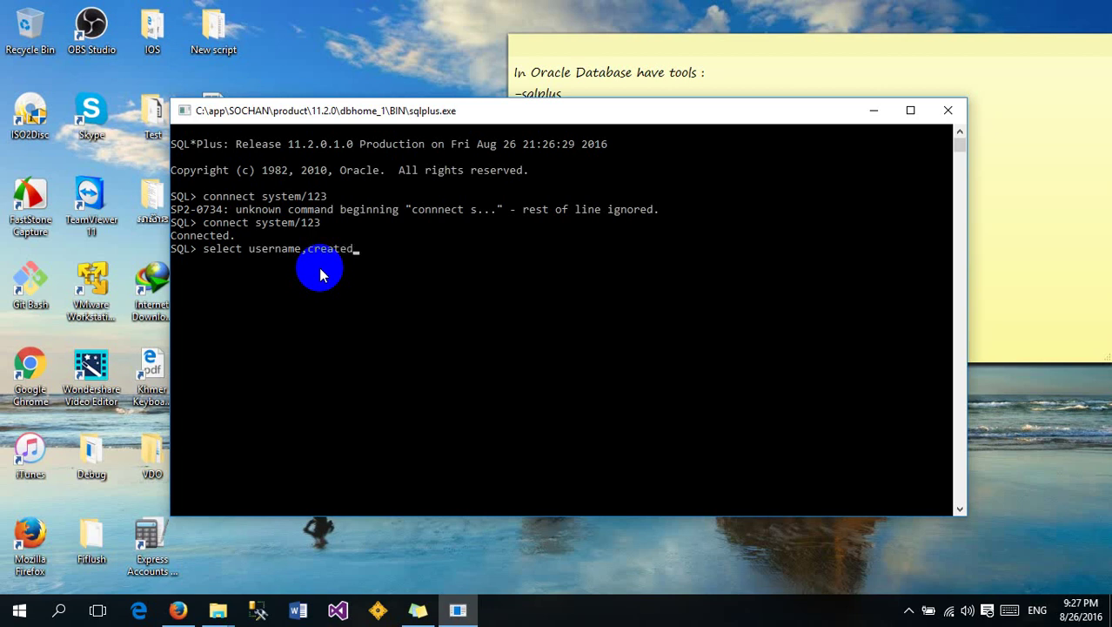
type(" from tb")
type("all")
type("_user")
type("s;")
key("Return")
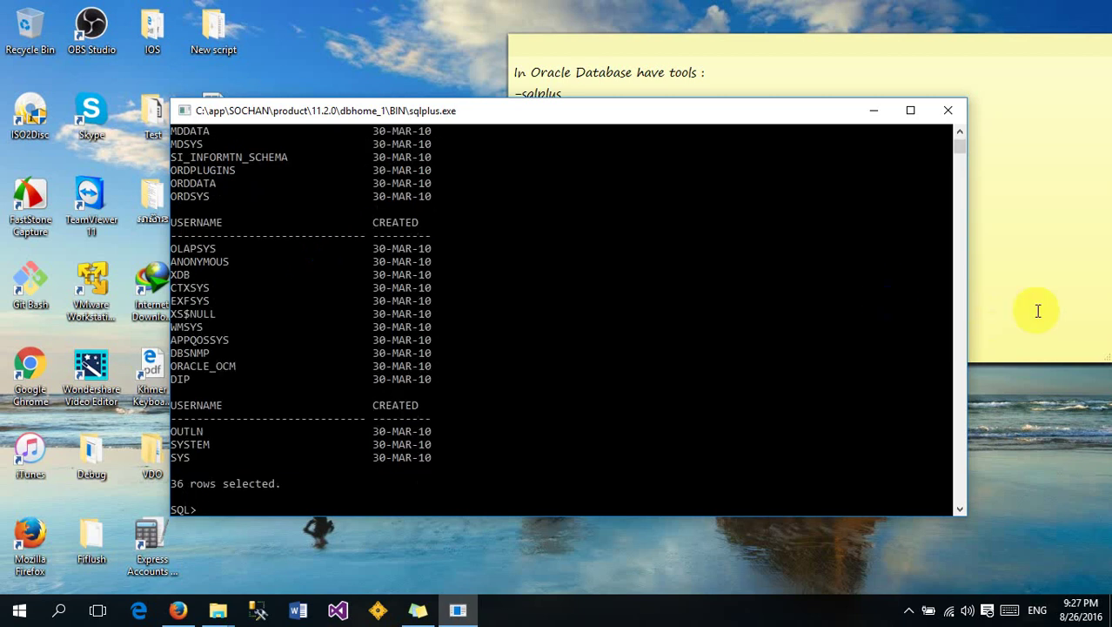
Type 'create tables' at the SQL prompt as an example command
left_click(958, 147)
left_click_drag(957, 148, 938, 130)
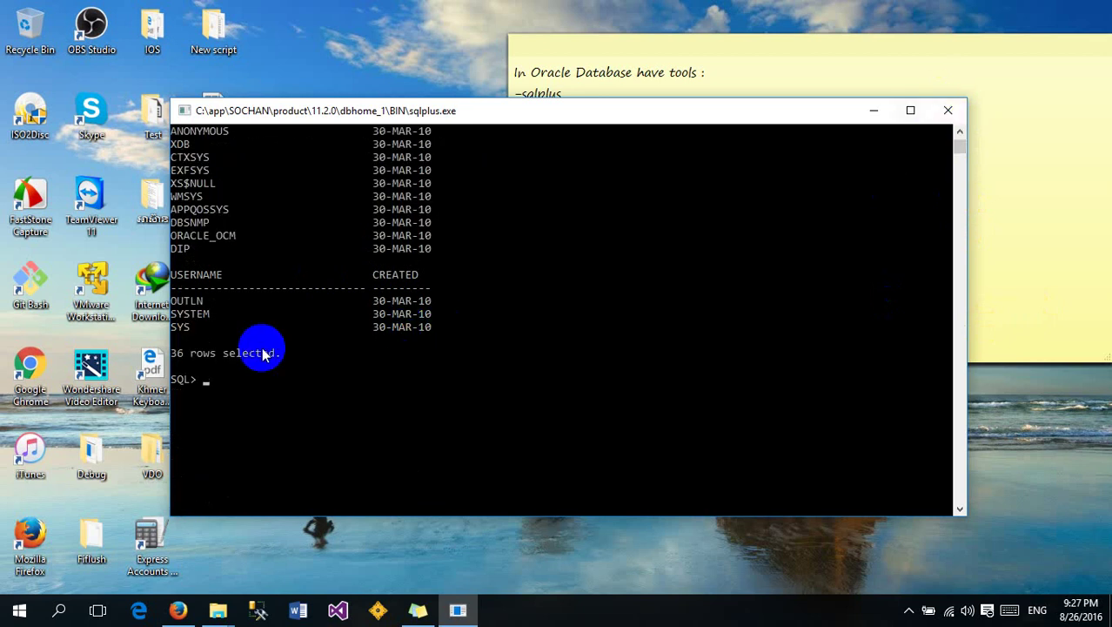
type("reate t")
key("BackSpace")
key("BackSpace")
type("able")
key("BackSpace")
key("BackSpace")
key("BackSpace")
key("BackSpace")
key("BackSpace")
type("tables")
key("BackSpace")
Type and clear 'select' and 'update' fragments, leaving the prompt empty
key("BackSpace")
key("BackSpace")
key("BackSpace")
key("BackSpace")
key("BackSpace")
key("BackSpace")
key("BackSpace")
key("BackSpace")
key("BackSpace")
key("BackSpace")
key("BackSpace")
key("BackSpace")
key("BackSpace")
type("select")
key("BackSpace")
key("BackSpace")
key("BackSpace")
key("BackSpace")
key("BackSpace")
key("BackSpace")
type("upda")
key("BackSpace")
key("BackSpace")
key("BackSpace")
key("BackSpace")
type("u")
key("BackSpace")
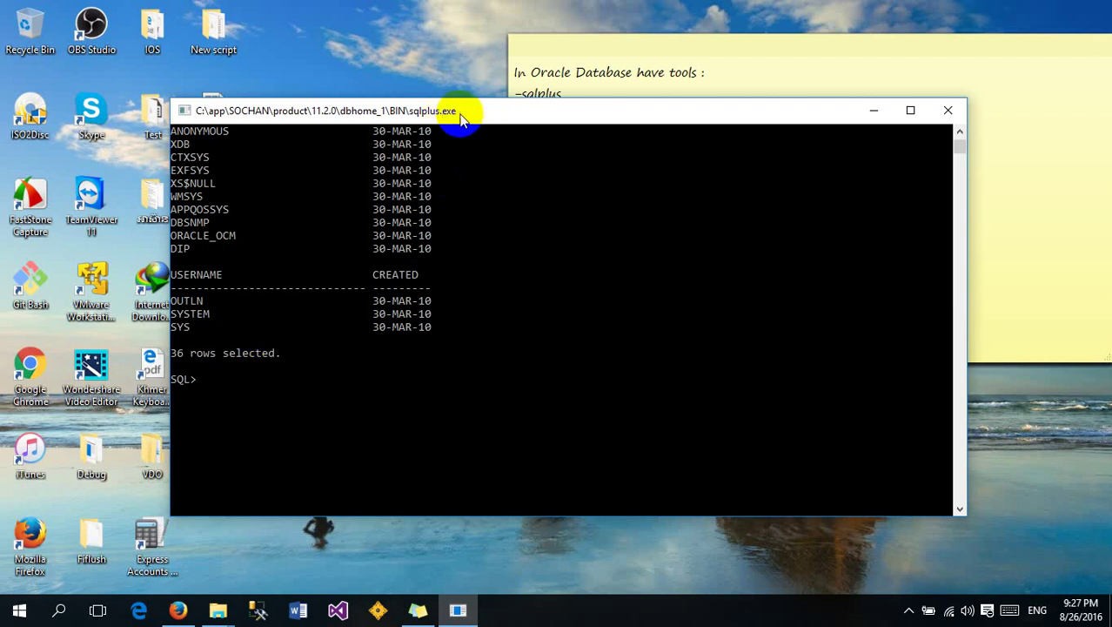
left_click_drag(470, 110, 362, 145)
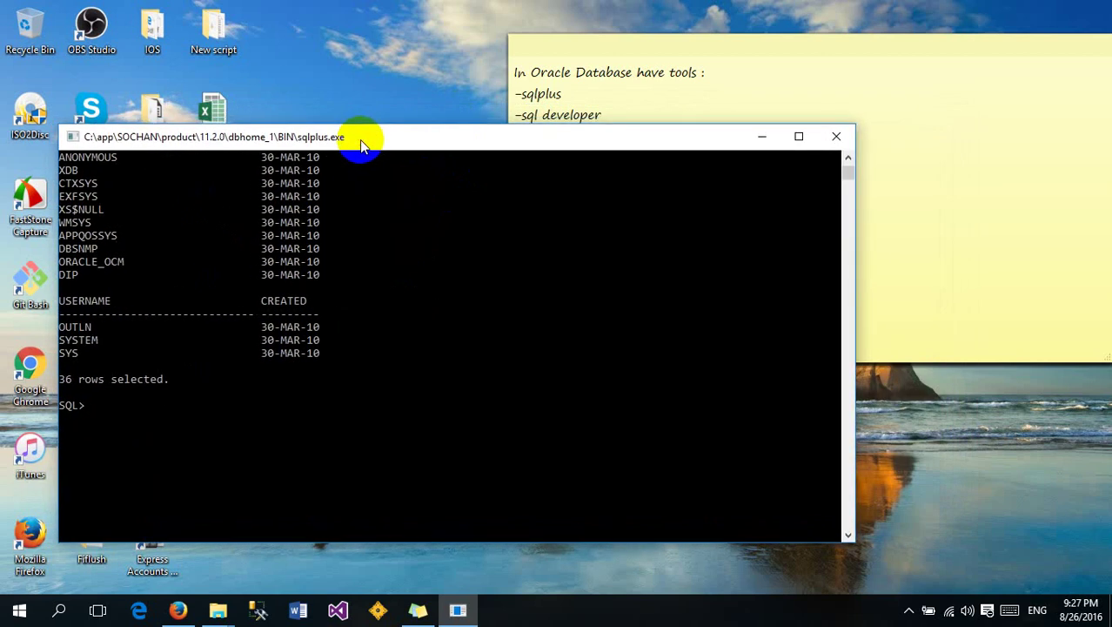
Close the SQL*Plus console and highlight 'sql developer' in the note
left_click(836, 137)
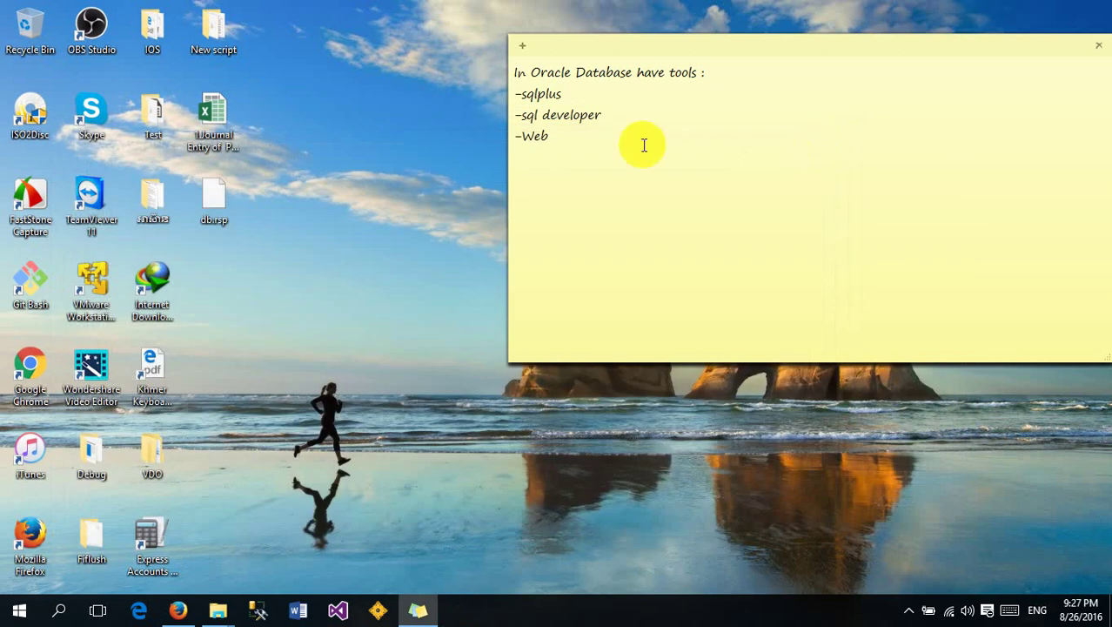
left_click_drag(620, 115, 519, 114)
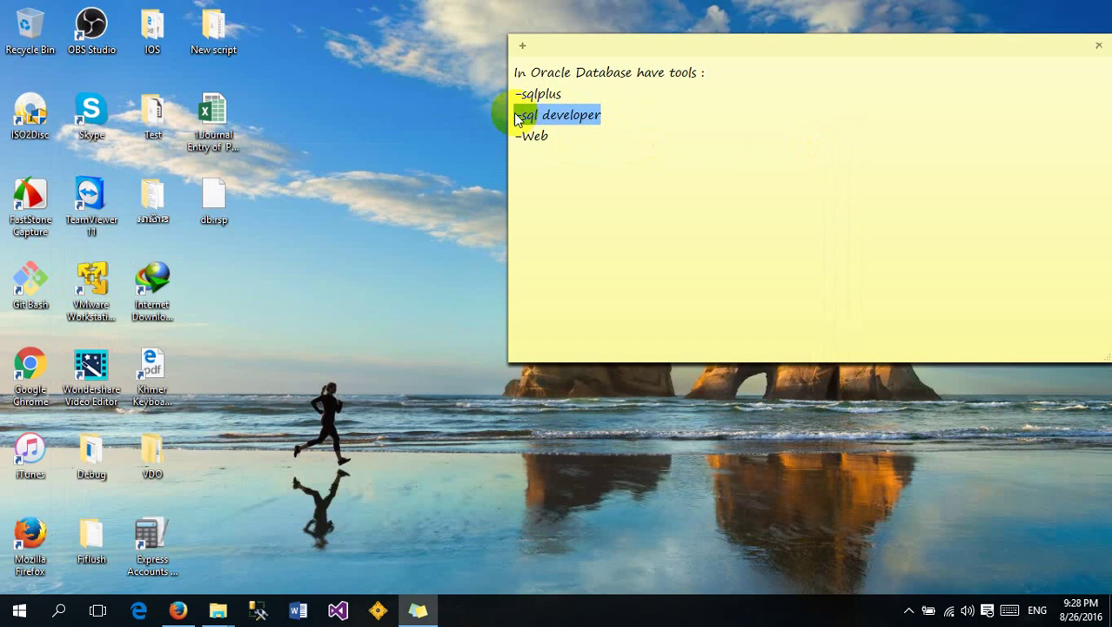
left_click(621, 114)
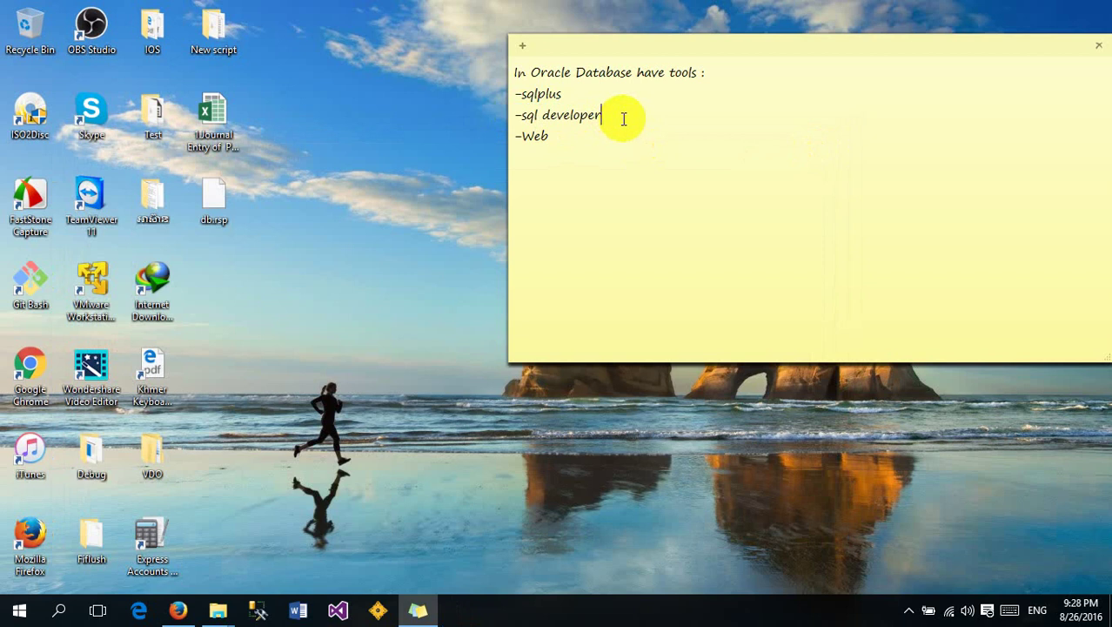
left_click(624, 119)
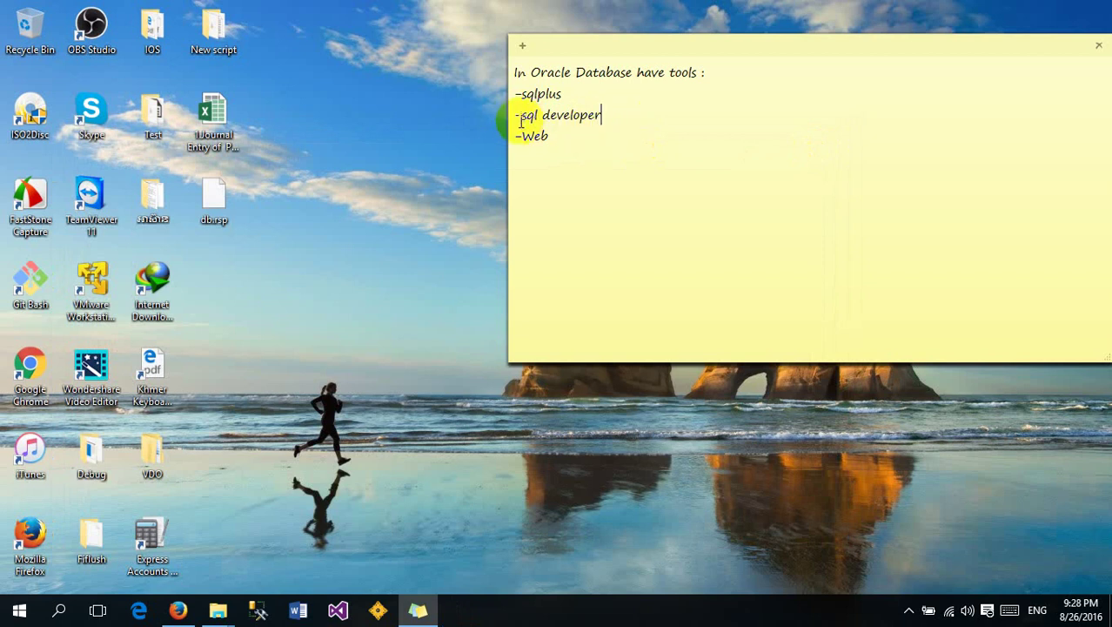
left_click_drag(522, 119, 612, 121)
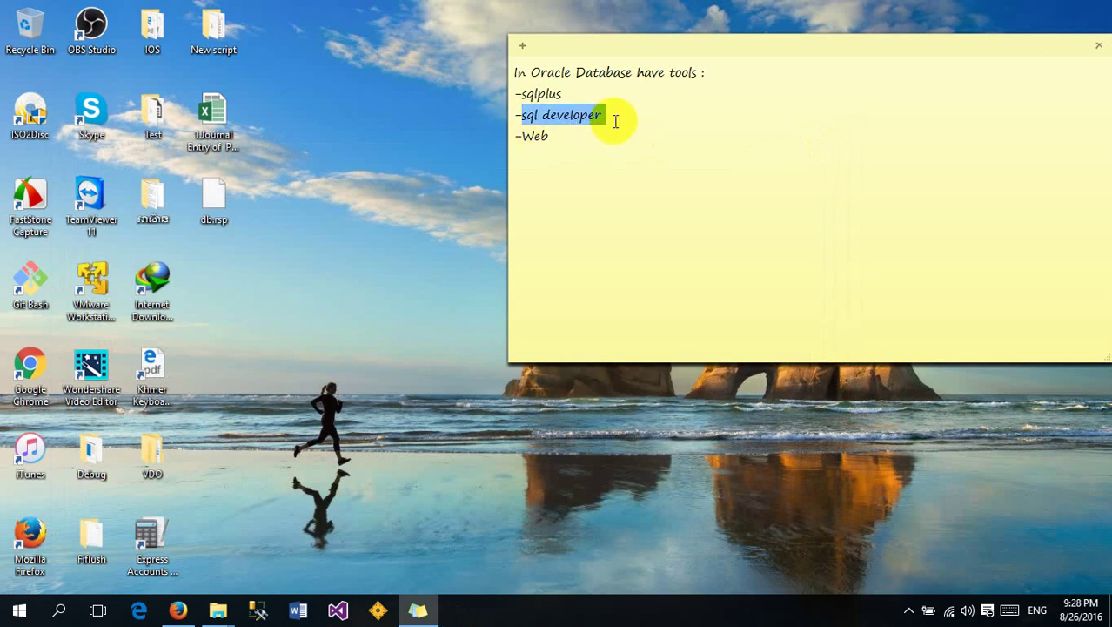
left_click(615, 122)
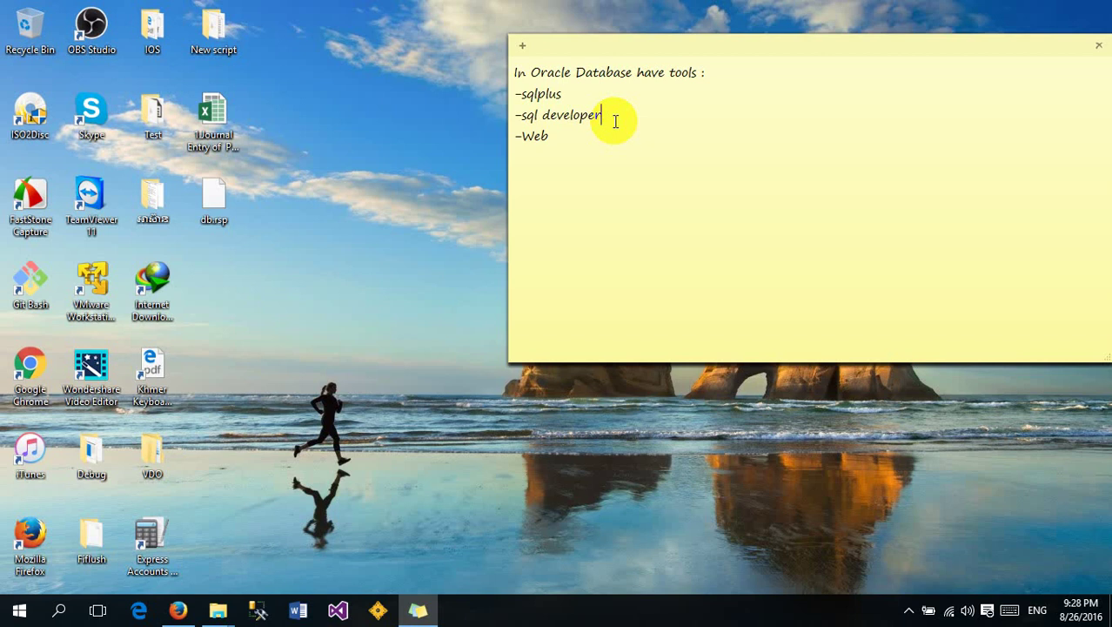
Mark 'sql developer' again and bring up the SQL Developer downloads page in Firefox
left_click_drag(600, 118, 525, 94)
left_click(597, 124)
left_click(618, 126)
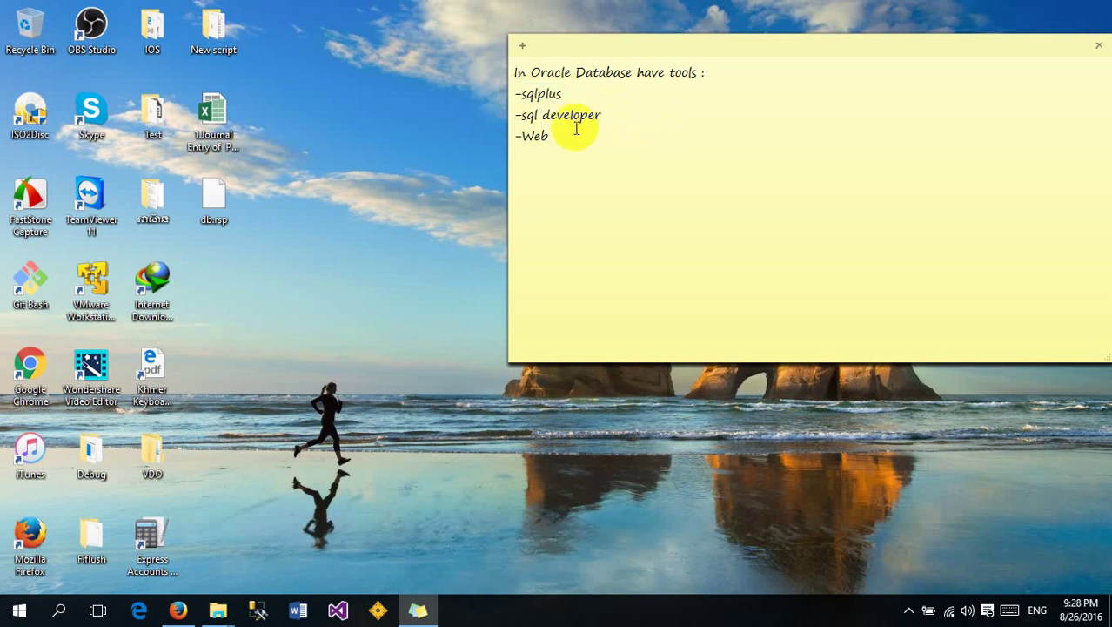
left_click(219, 612)
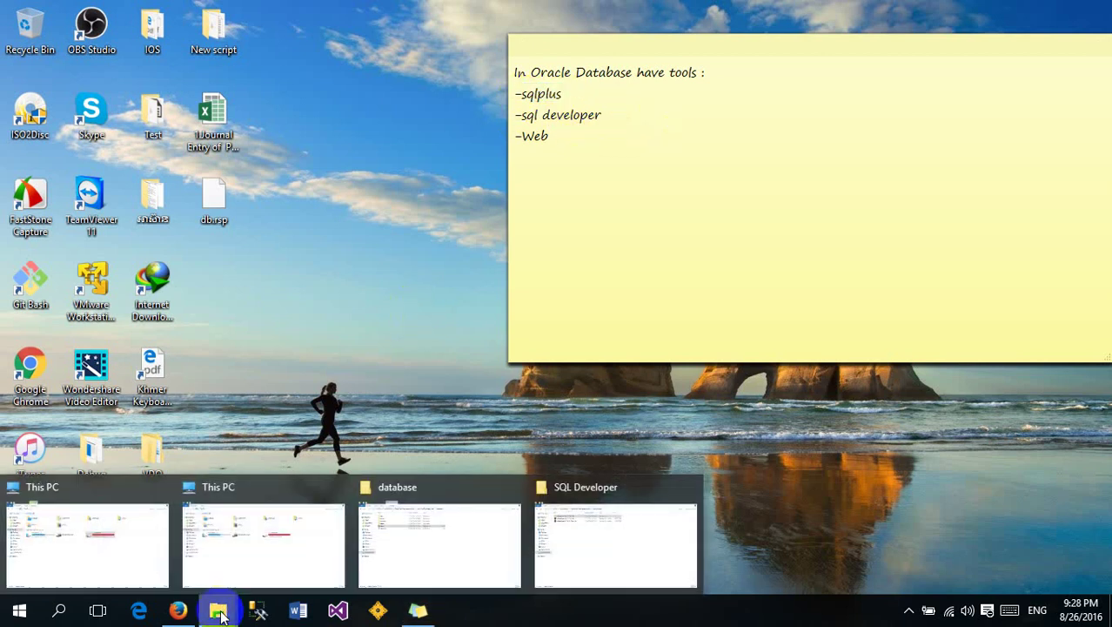
left_click(640, 115)
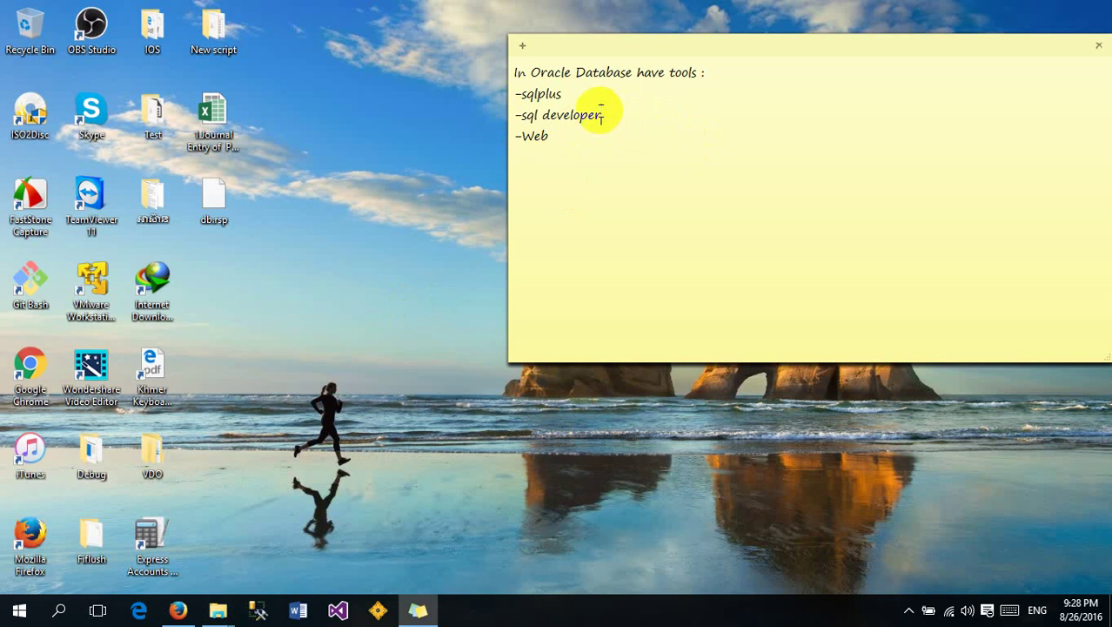
left_click_drag(602, 115, 522, 113)
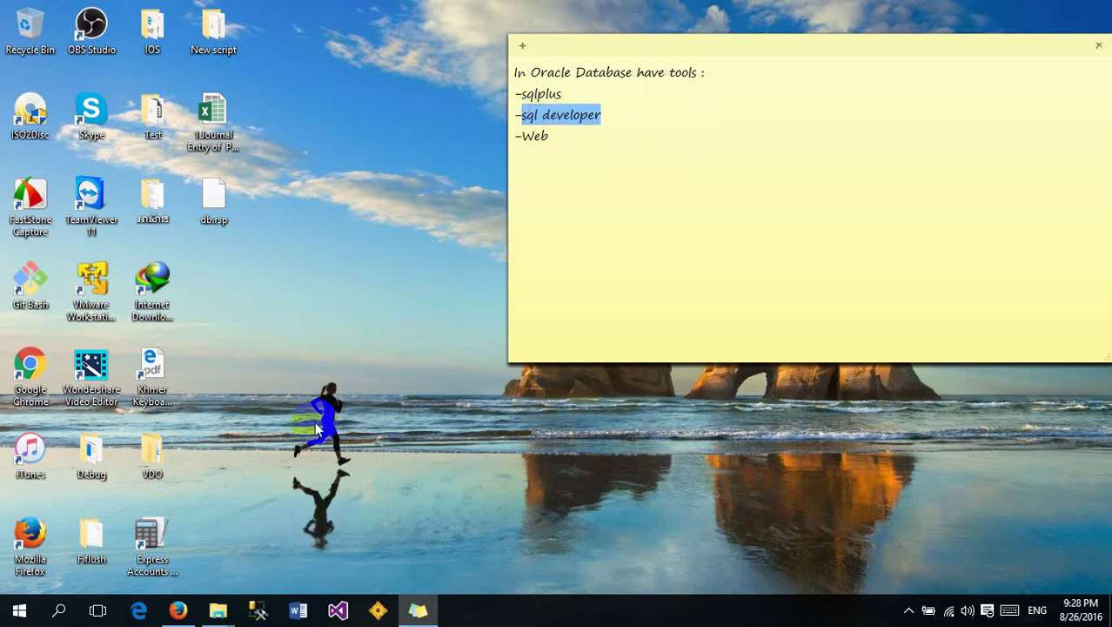
left_click(179, 610)
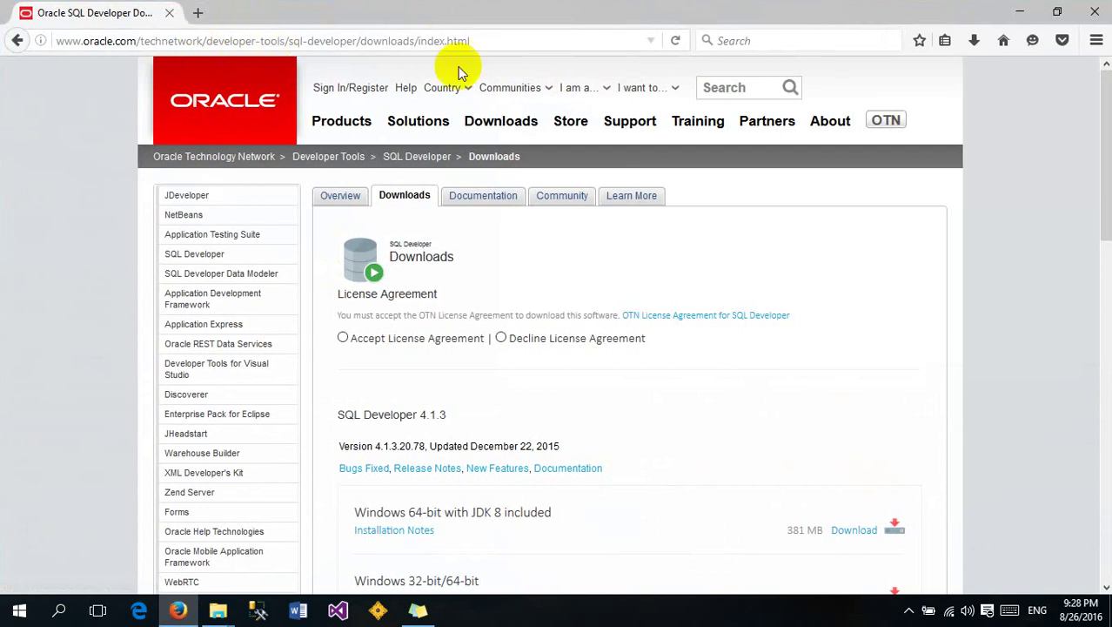
Open Downloads > SQL Developer, accept the OTN License Agreement, and minimize Firefox
mouse_move(502, 124)
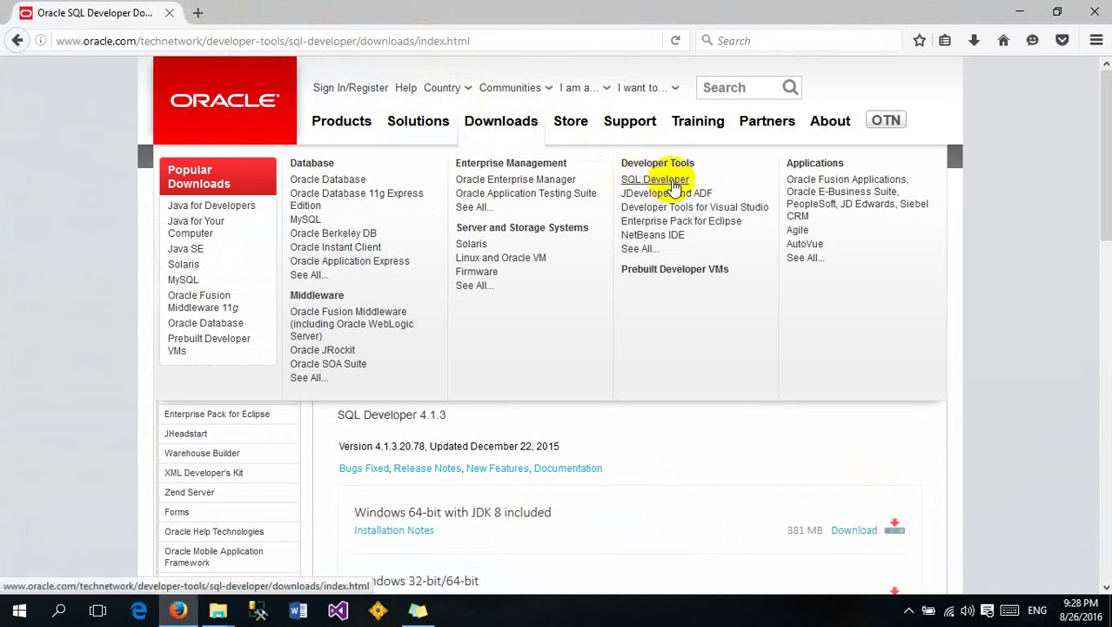
left_click(673, 183)
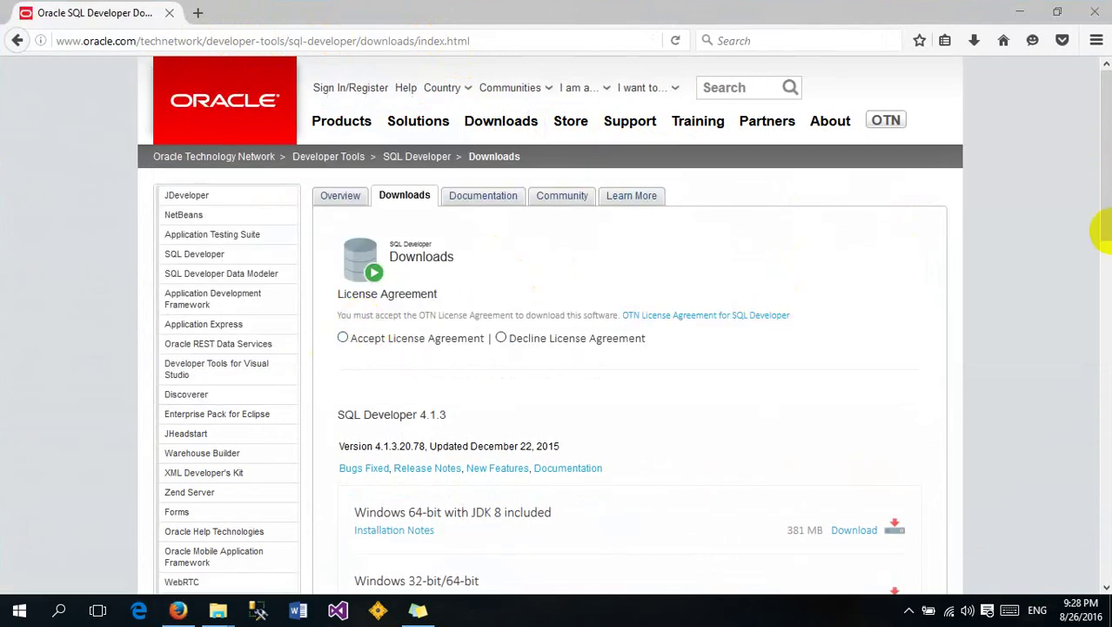
left_click_drag(1098, 167, 1098, 254)
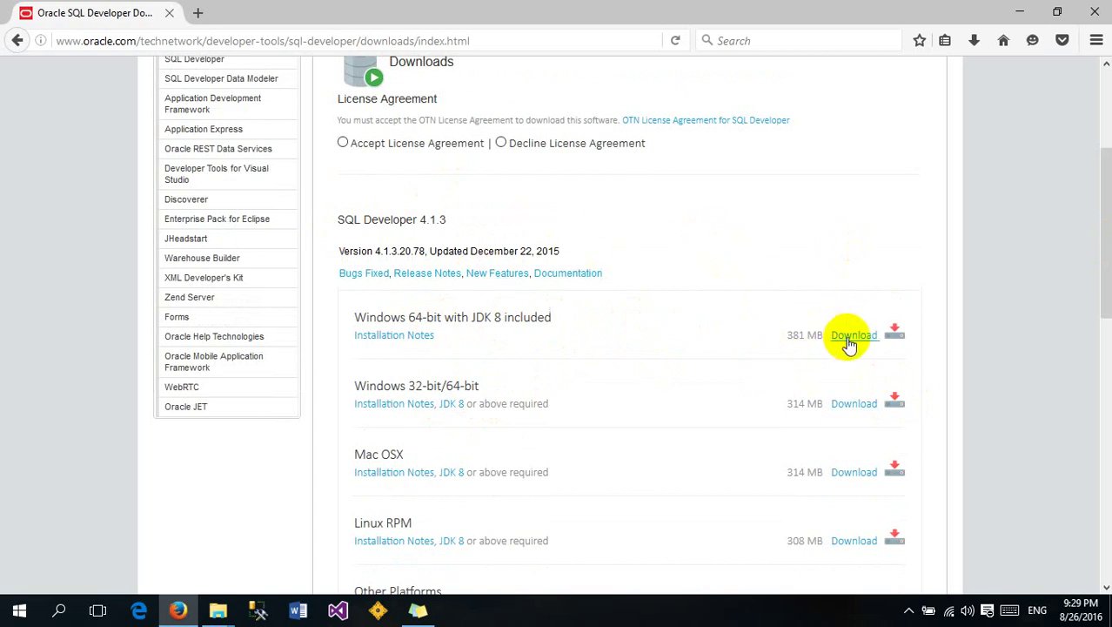
left_click(343, 143)
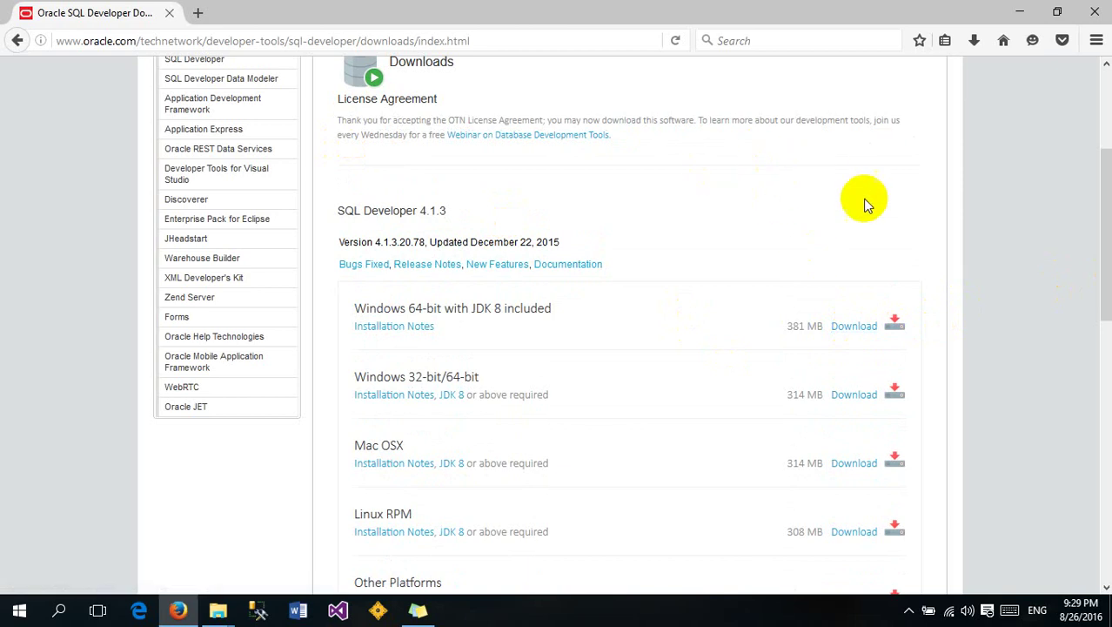
left_click(1022, 13)
mouse_move(218, 609)
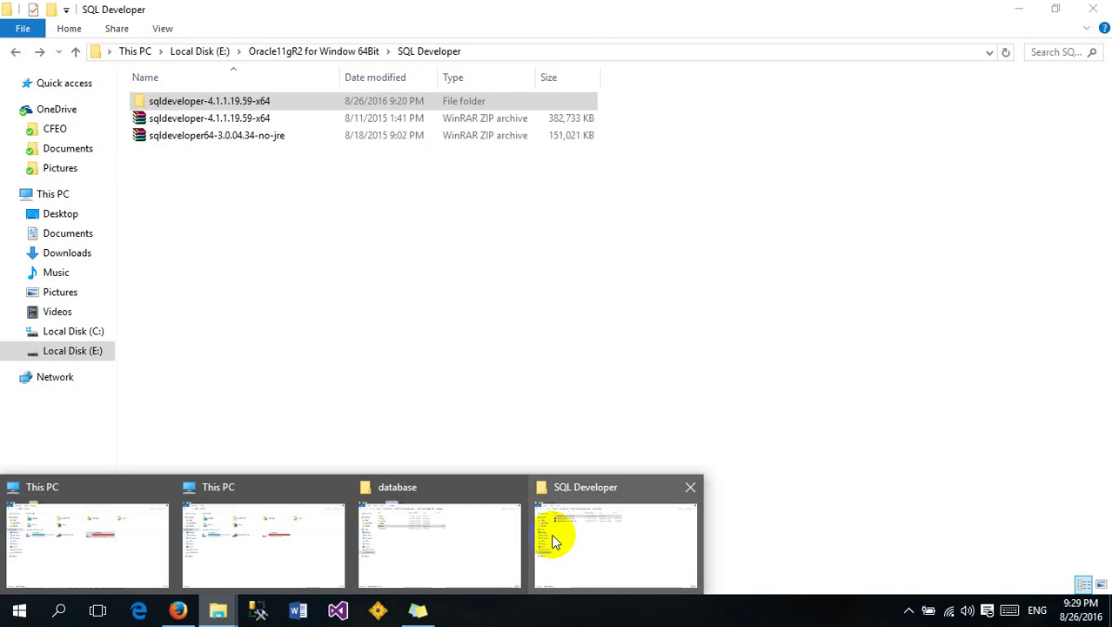
Copy the sqldeveloper folder from the extracted sqldeveloper-4.1.1.19.59-x64 folder
left_click(579, 534)
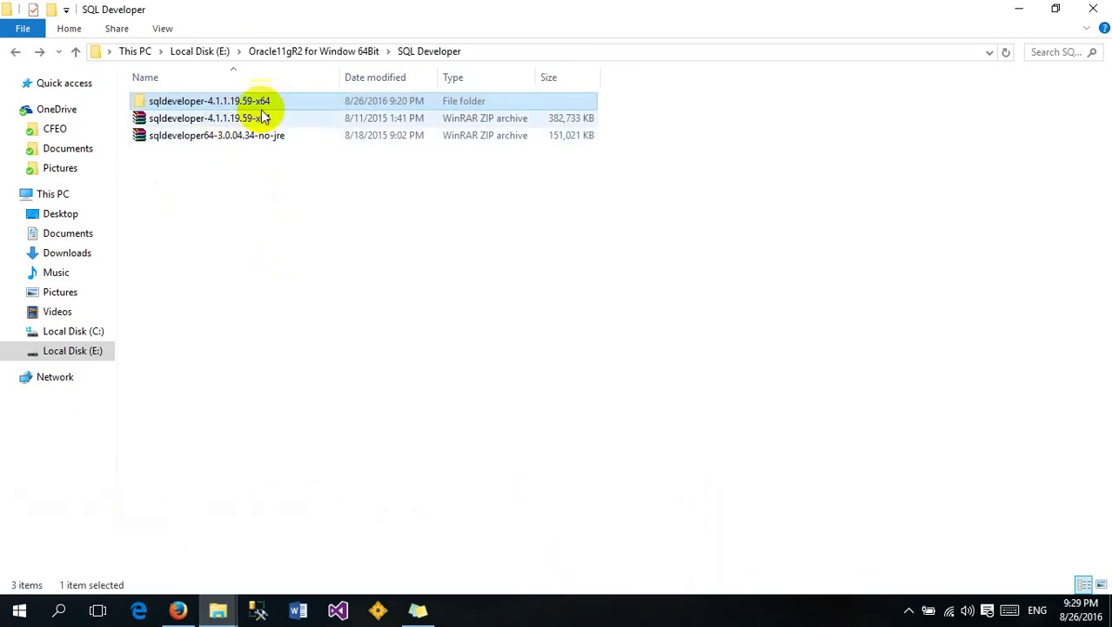
left_click(194, 119)
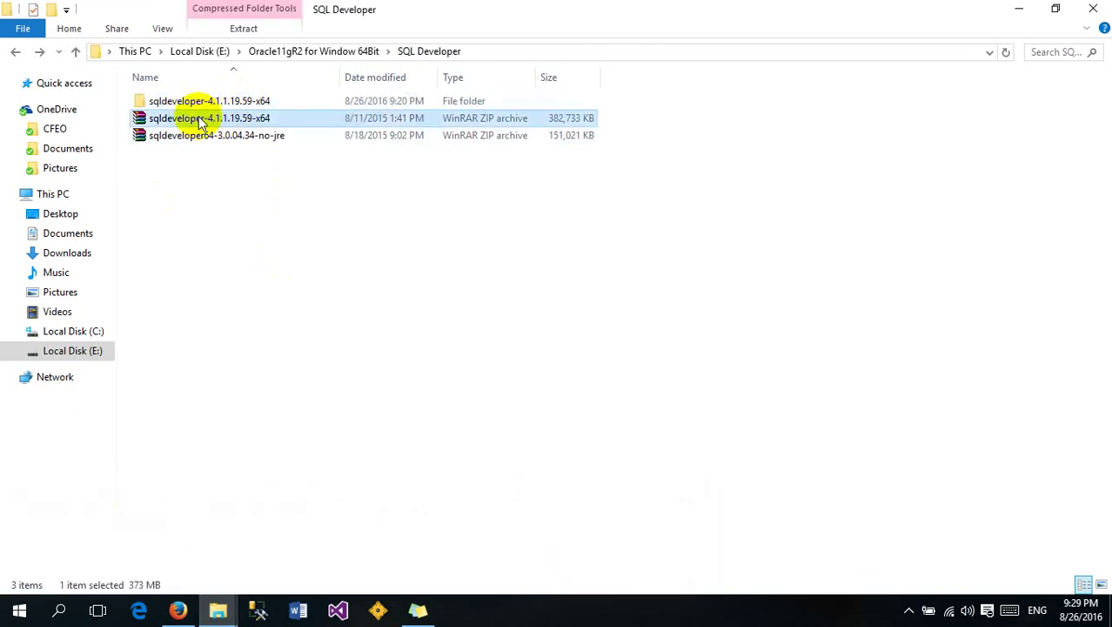
double_click(213, 102)
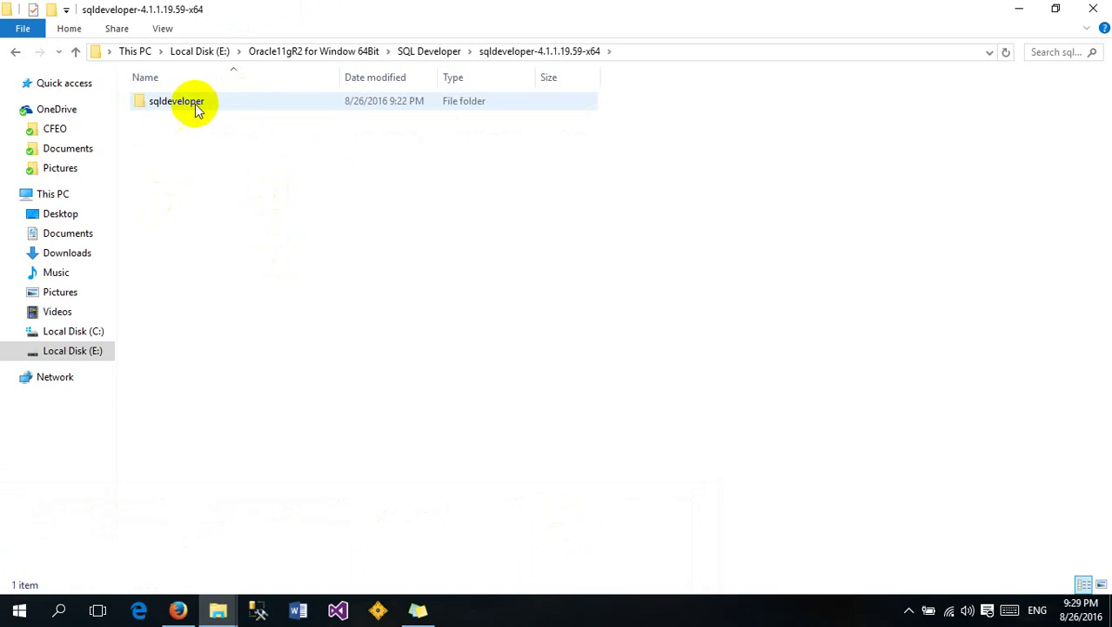
double_click(184, 106)
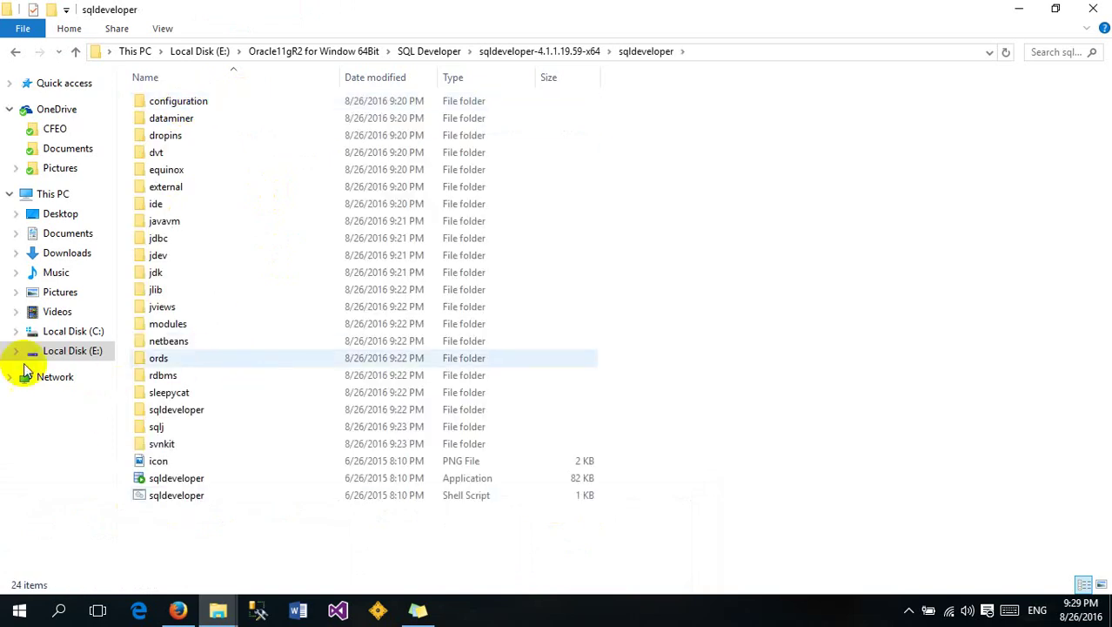
key("BackSpace")
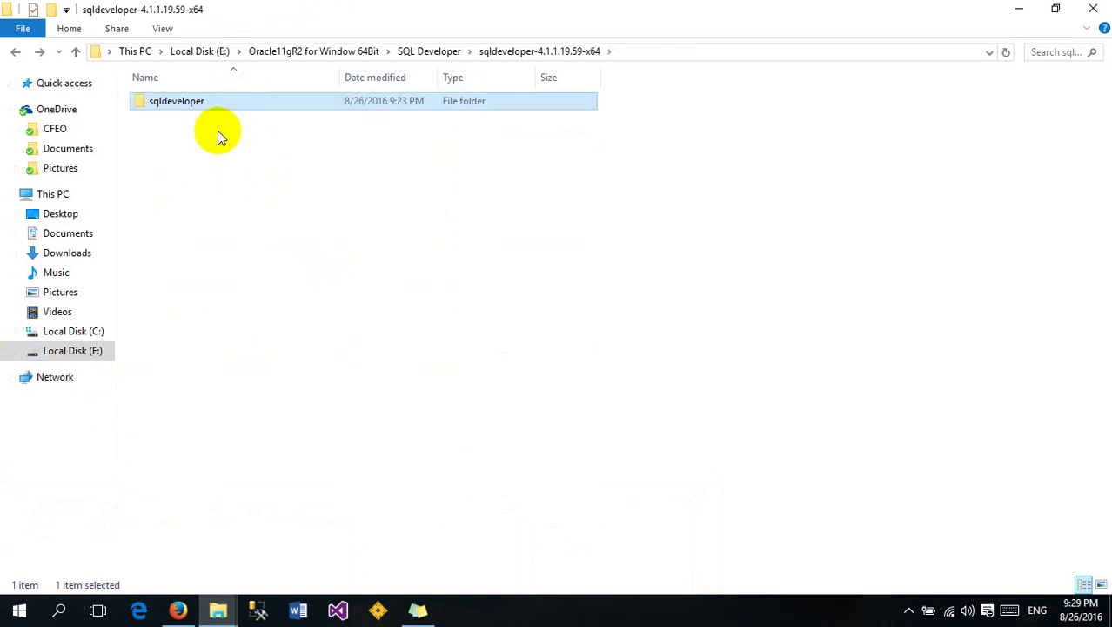
right_click(195, 101)
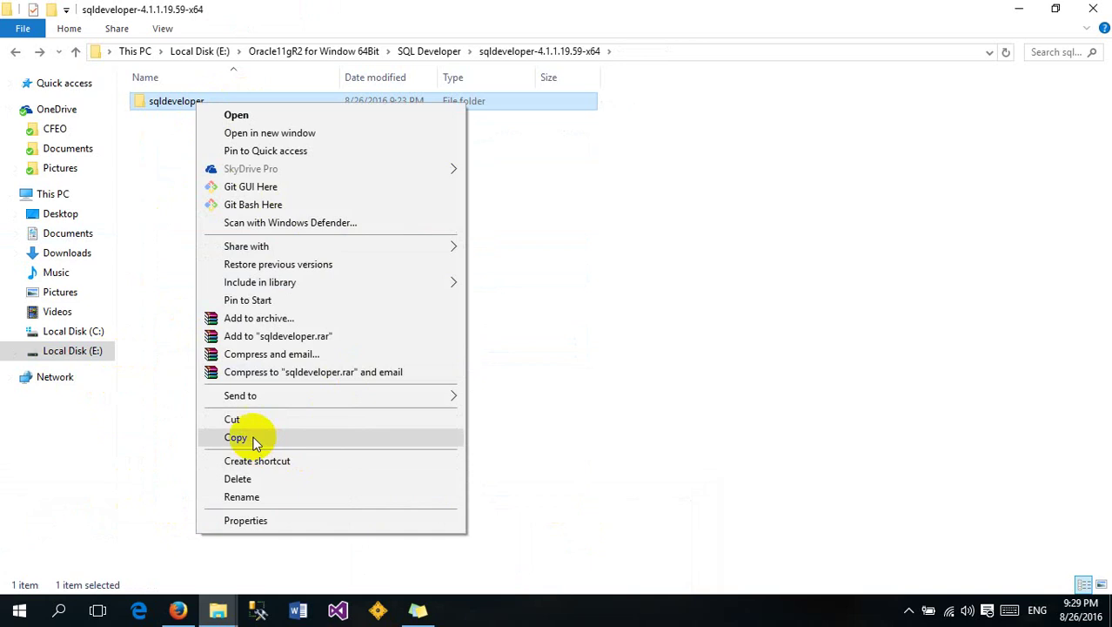
left_click(293, 438)
Paste the sqldeveloper folder into C:\app
left_click(78, 331)
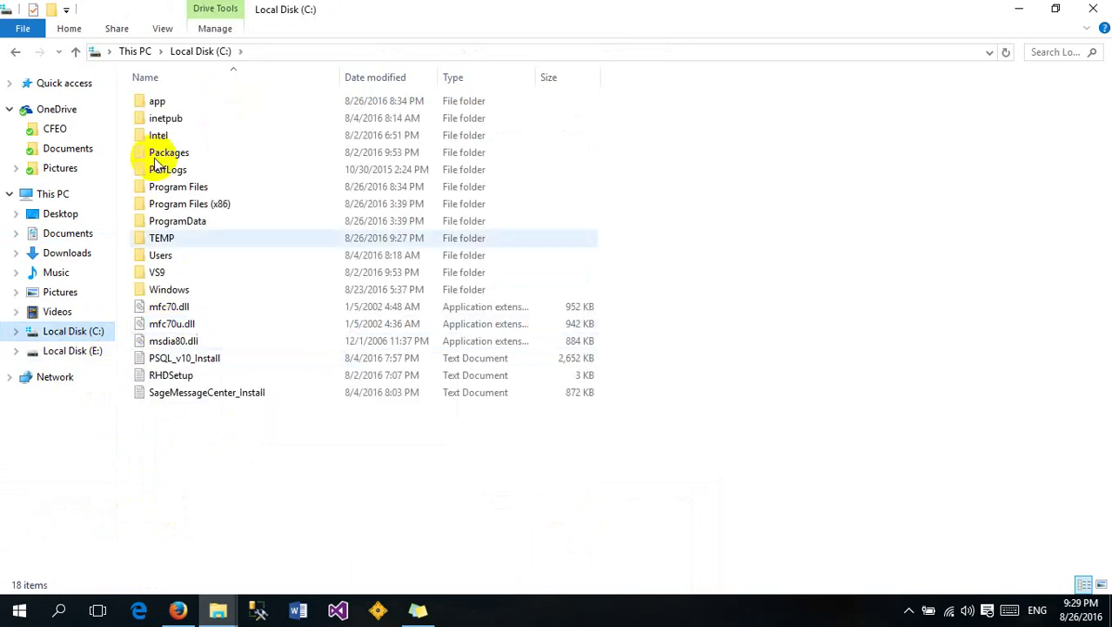
left_click(156, 103)
double_click(157, 103)
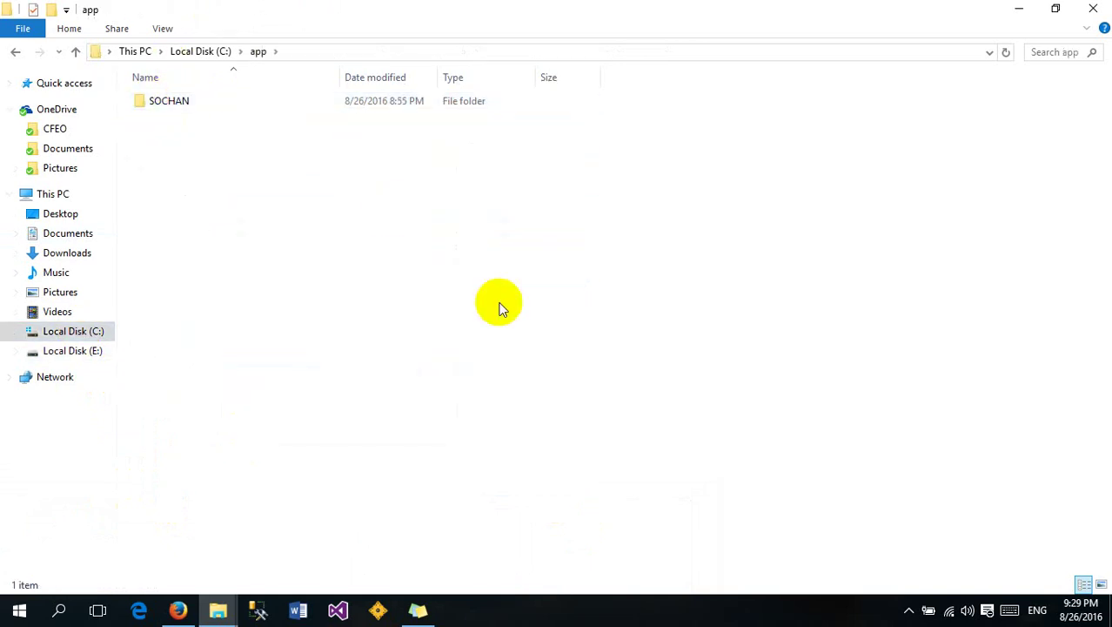
key("alt+Left")
key("Return")
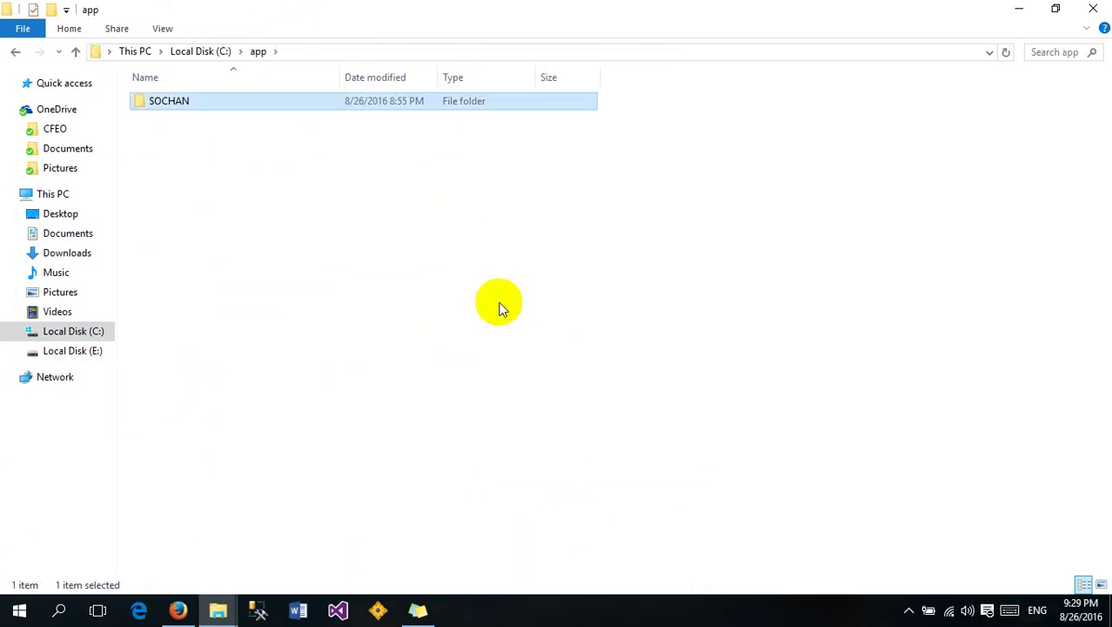
left_click(348, 286)
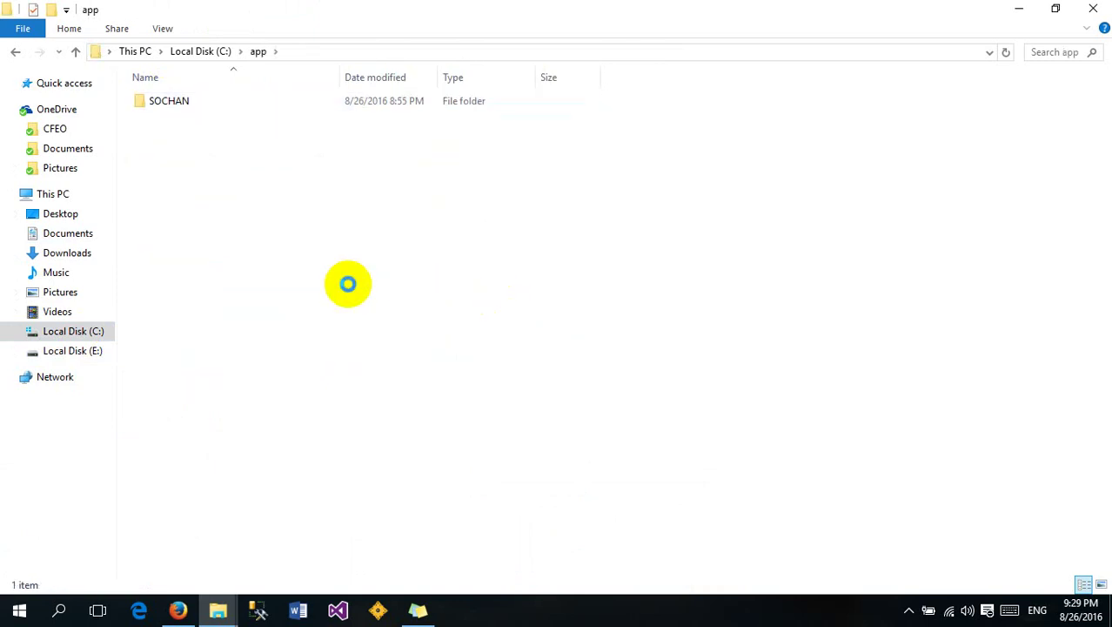
right_click(347, 283)
left_click(387, 394)
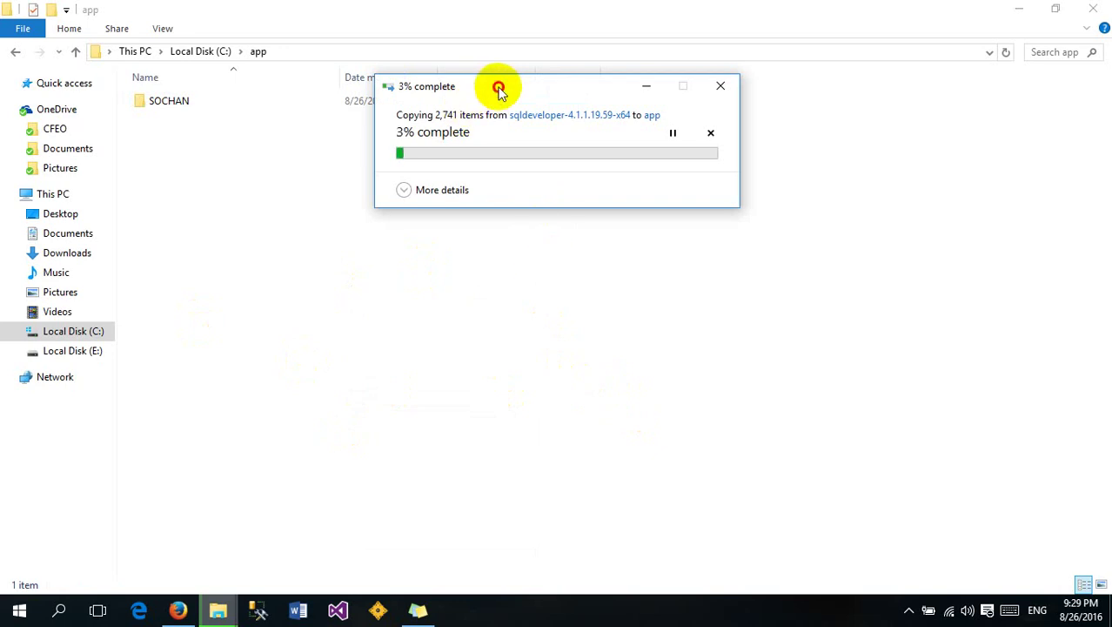
Move the copy dialog aside and drag the Oracle tools note left, marking 'sql developer'
left_click_drag(498, 89, 299, 135)
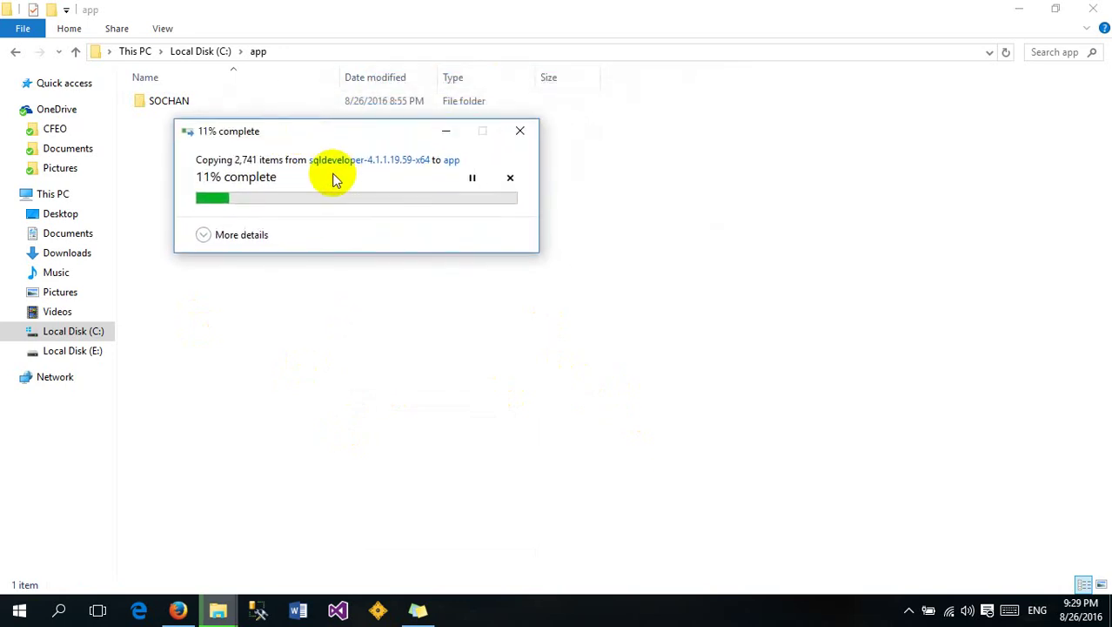
left_click(419, 606)
left_click_drag(681, 51, 600, 55)
left_click(535, 116)
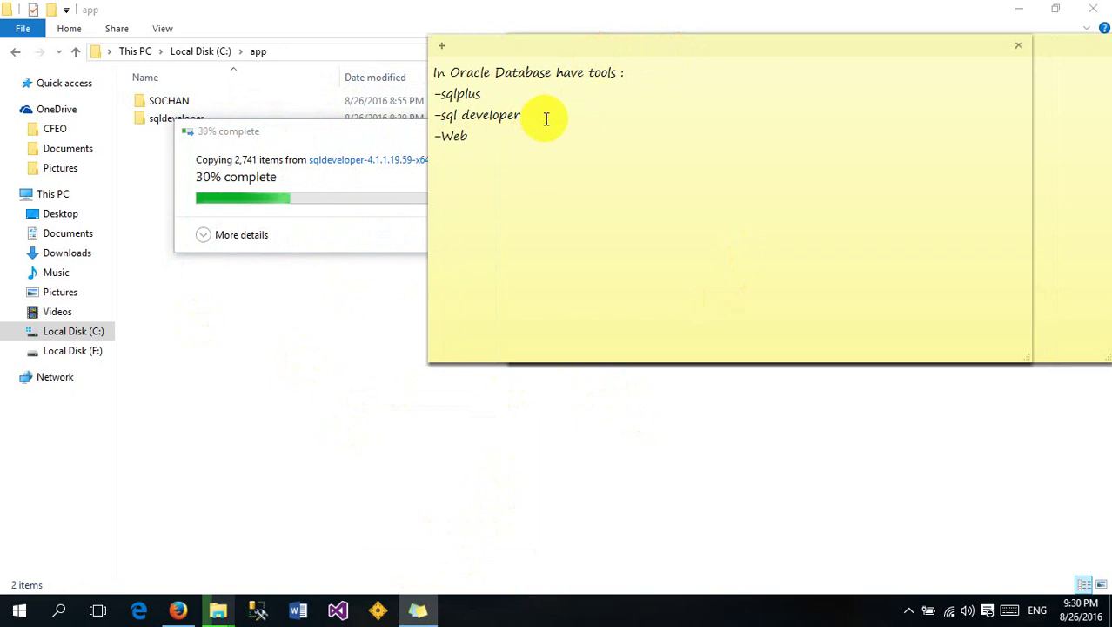
left_click_drag(546, 119, 442, 113)
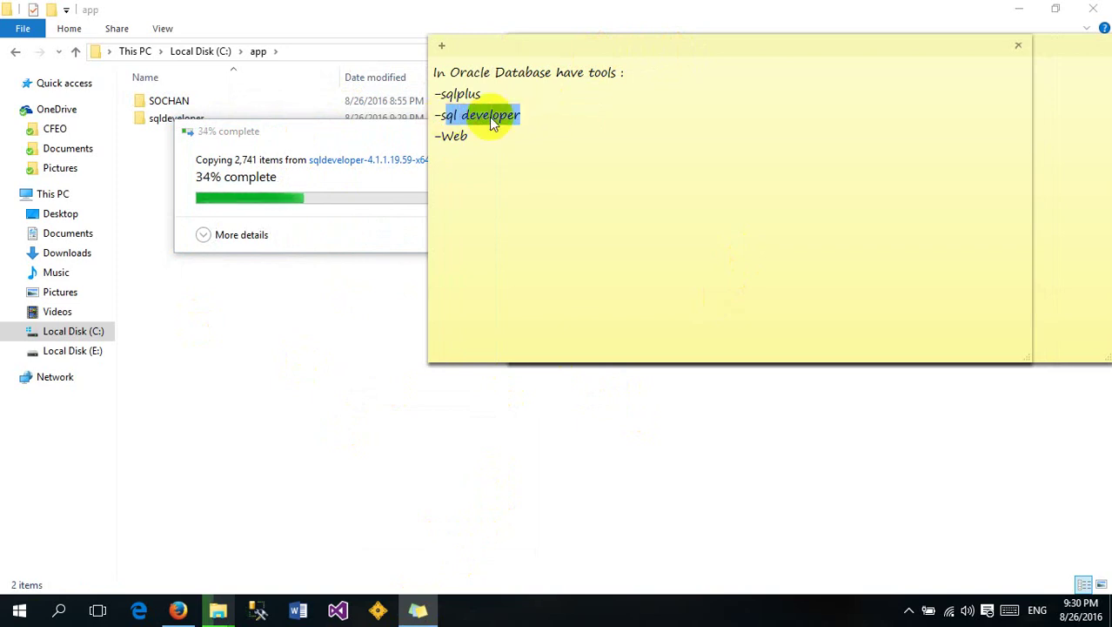
left_click(529, 119)
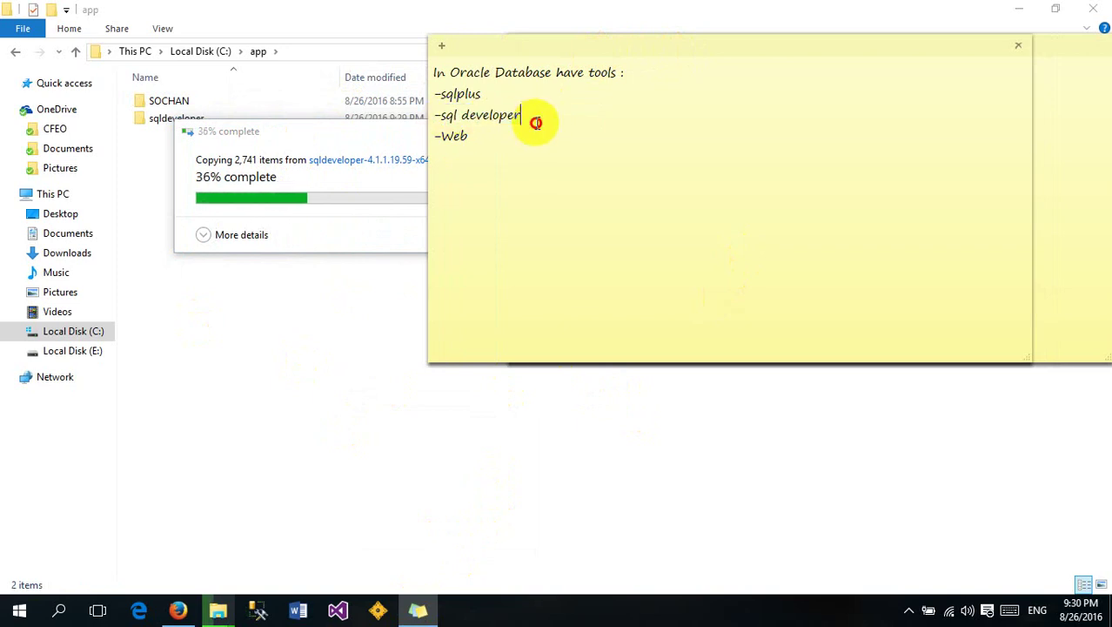
Highlight 'sqlplus' and 'sql developer' in the note
left_click(257, 609)
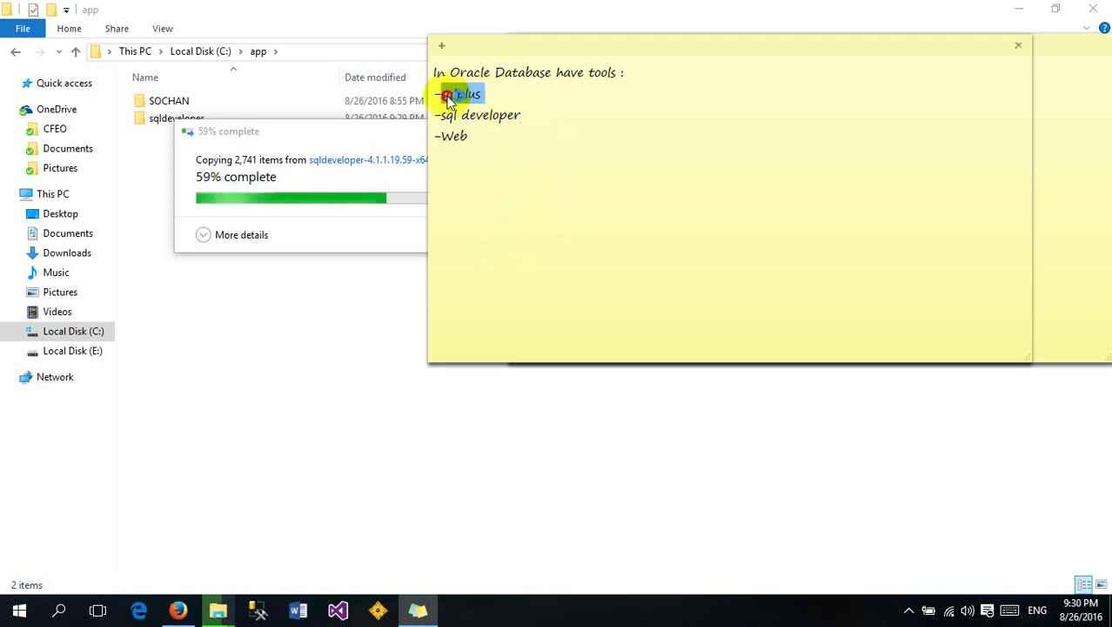
left_click_drag(441, 94, 491, 96)
left_click(490, 96)
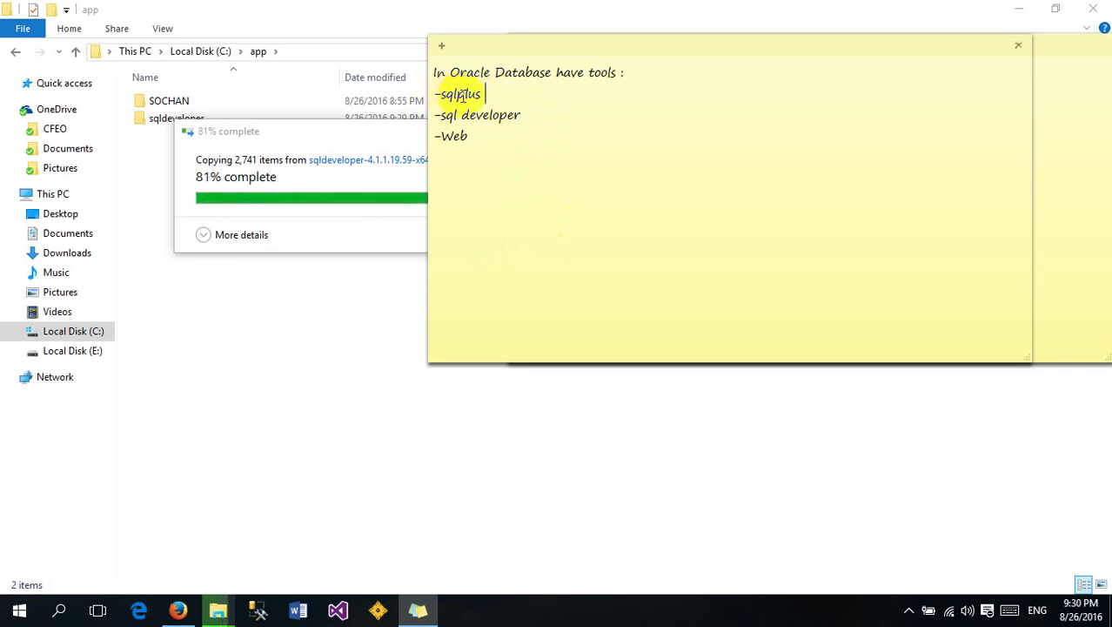
left_click_drag(492, 95, 442, 93)
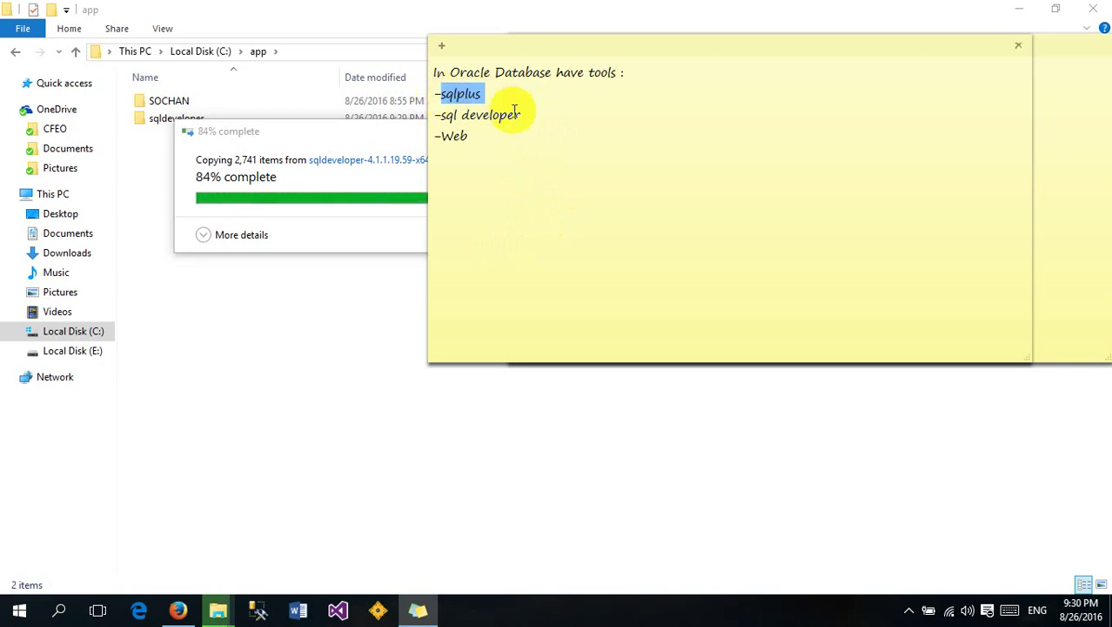
left_click_drag(519, 115, 456, 122)
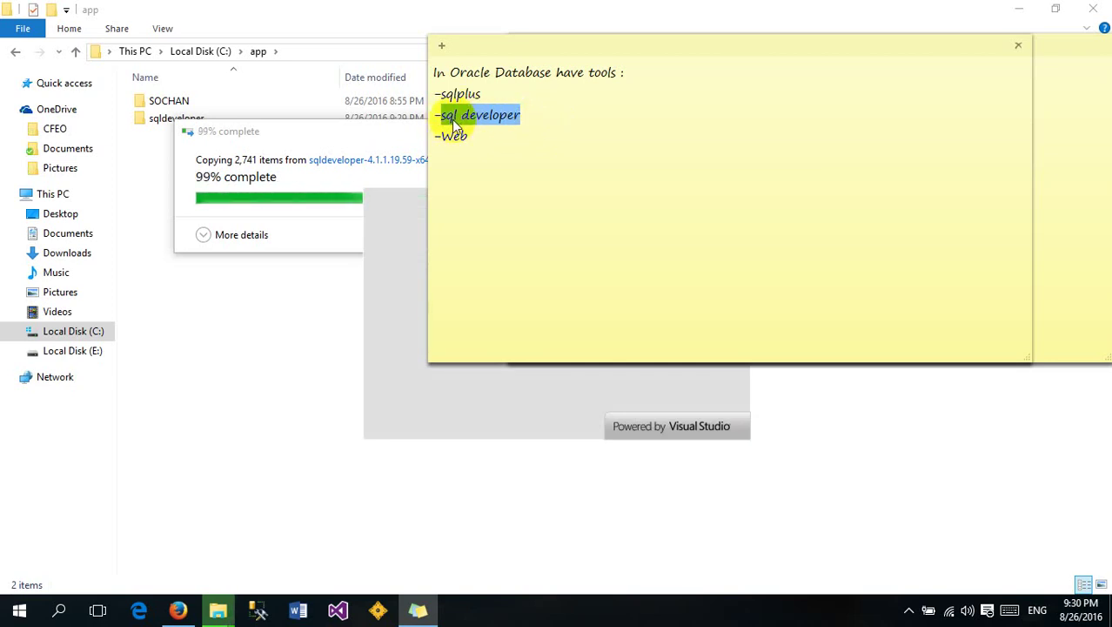
Open C:\app\sqldeveloper and launch sqldeveloper.exe, then return to the Firefox downloads page
left_click(534, 121)
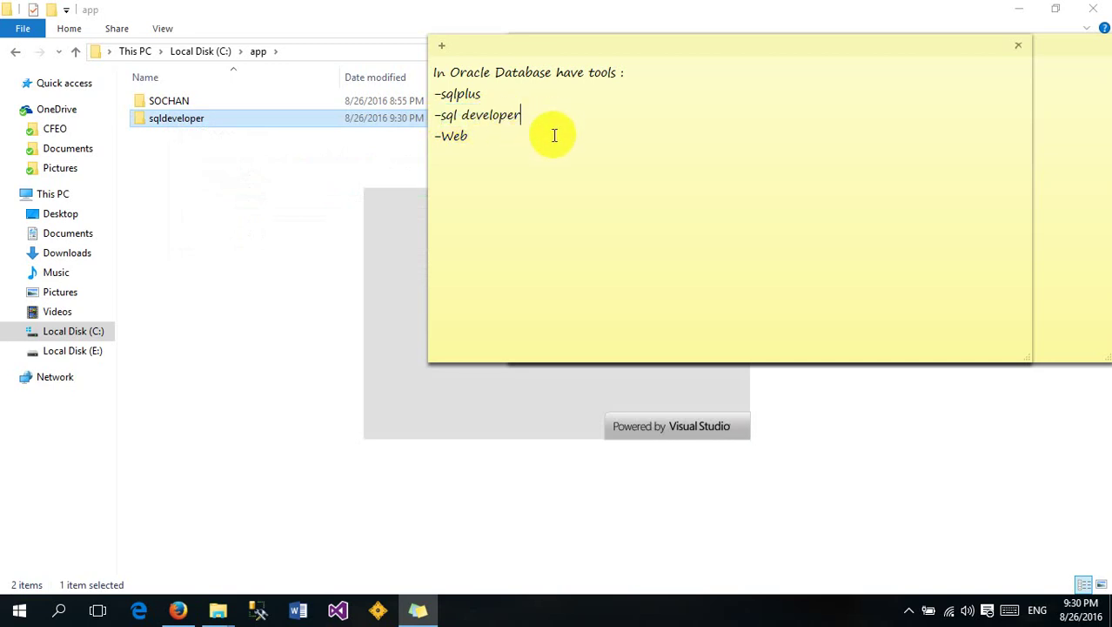
left_click(216, 156)
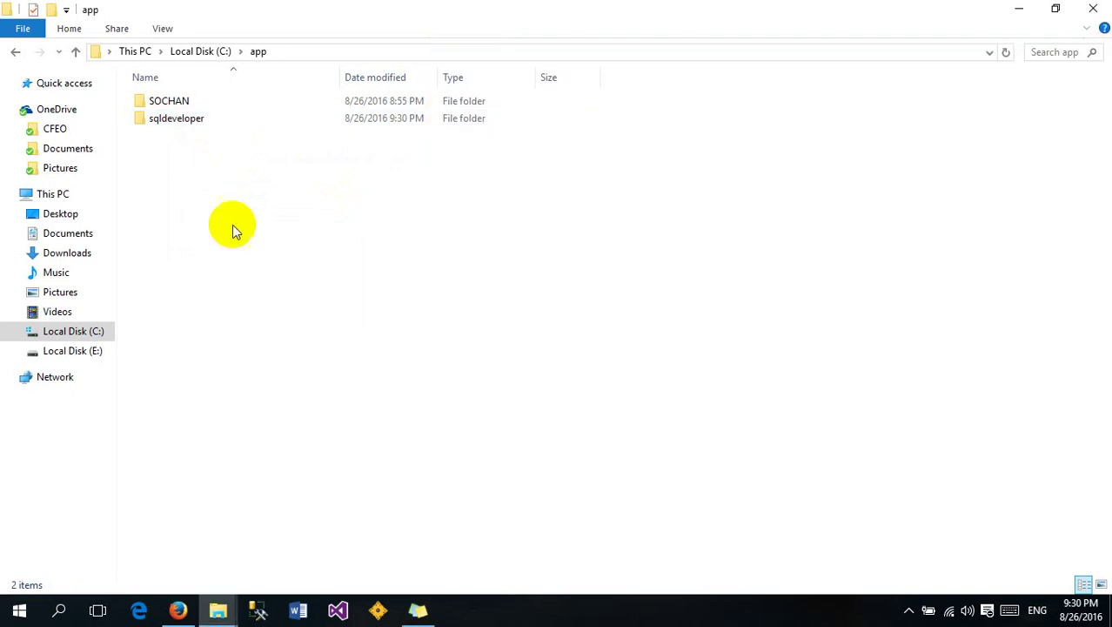
double_click(203, 120)
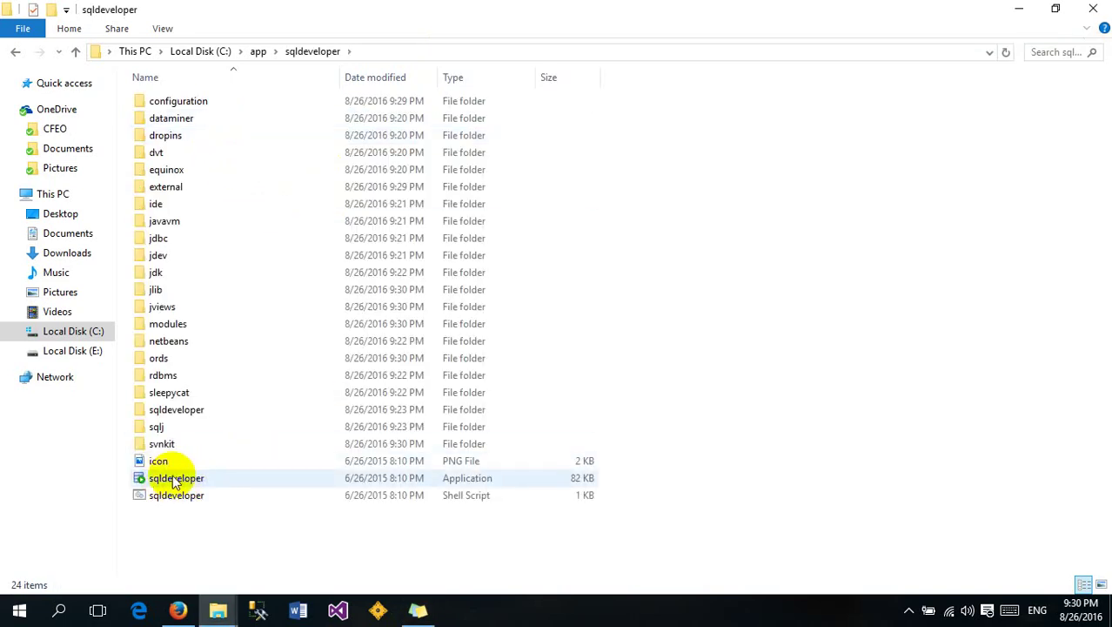
left_click(182, 486)
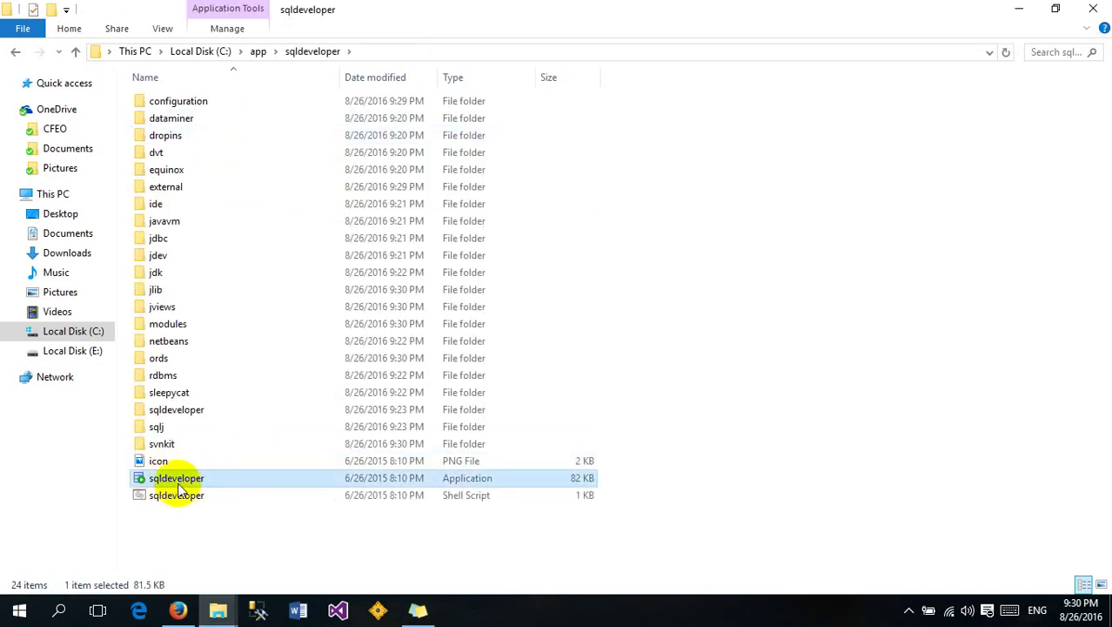
double_click(174, 485)
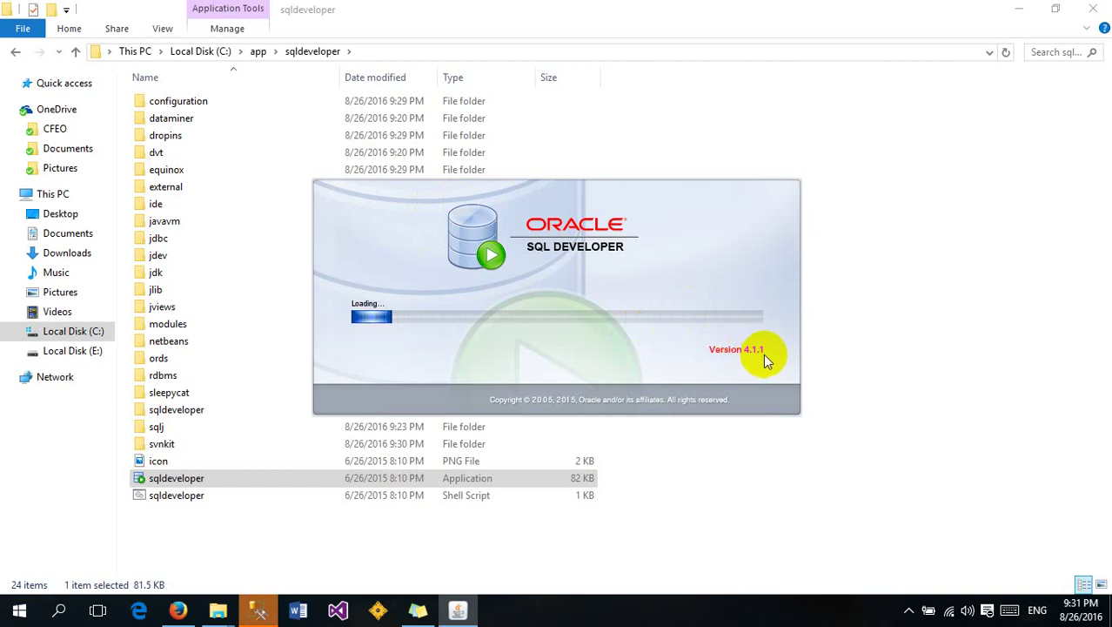
left_click(177, 610)
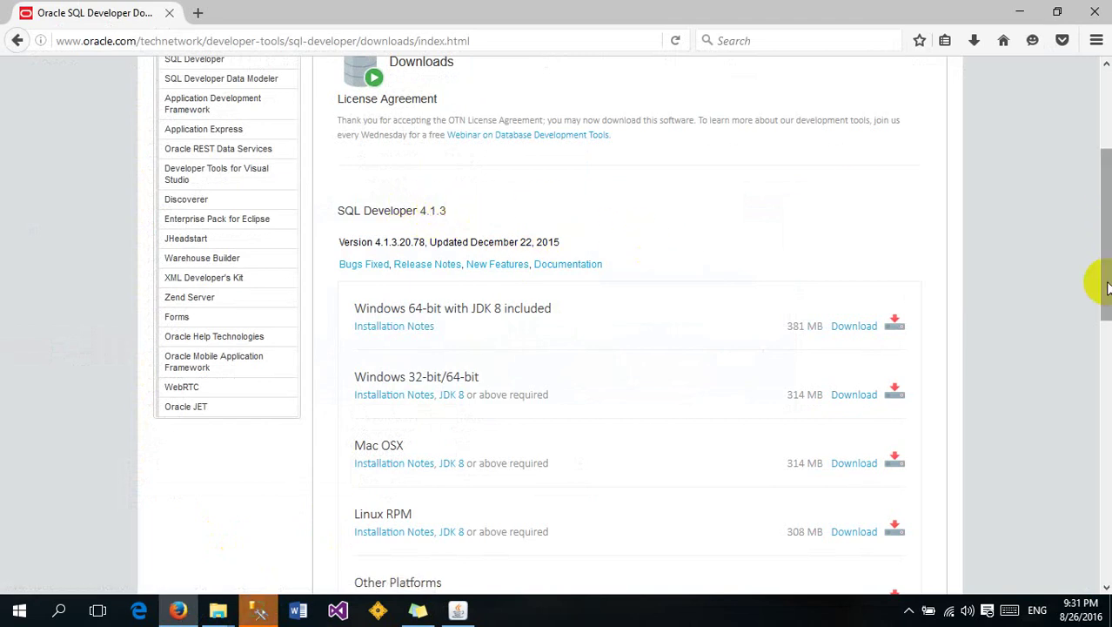
Check the loading SQL Developer window, then highlight the -Web line in the note
left_click_drag(1102, 305, 1102, 228)
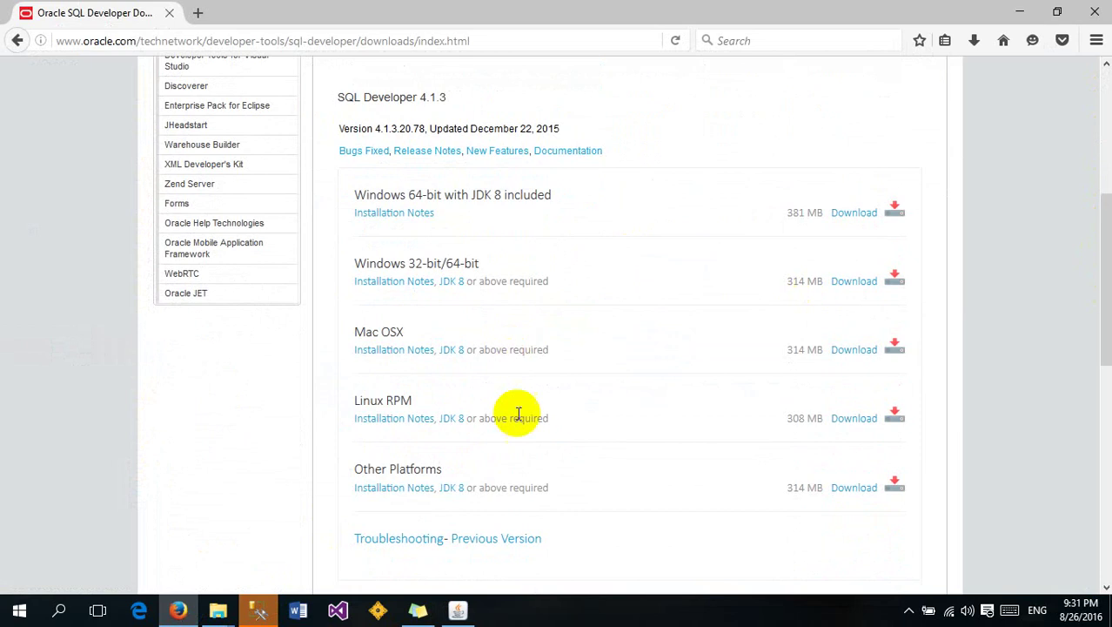
left_click(456, 610)
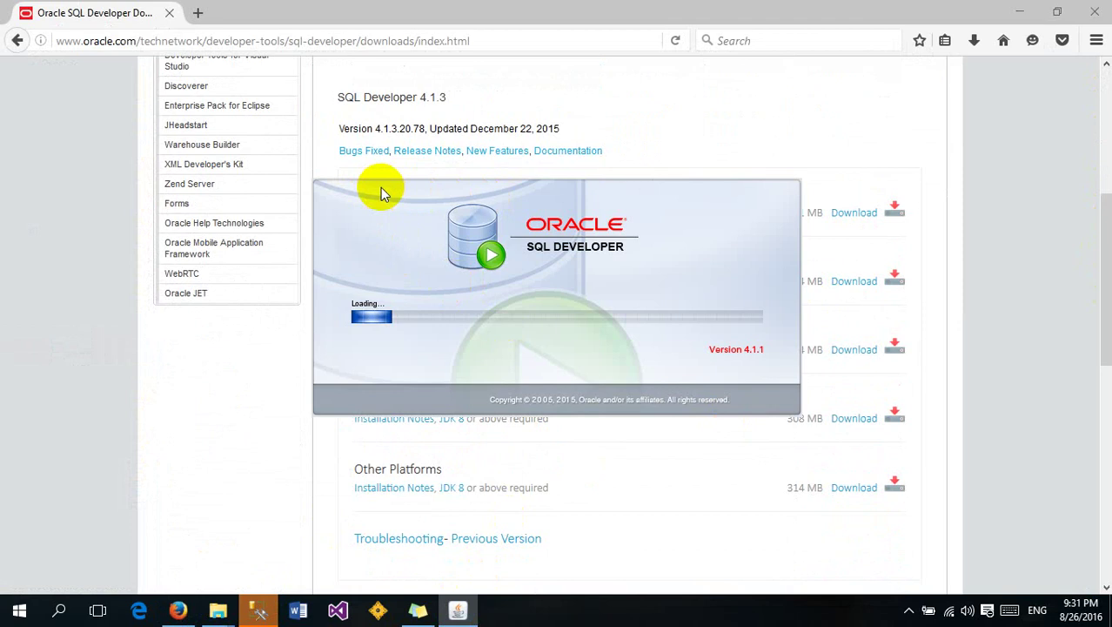
left_click(449, 192)
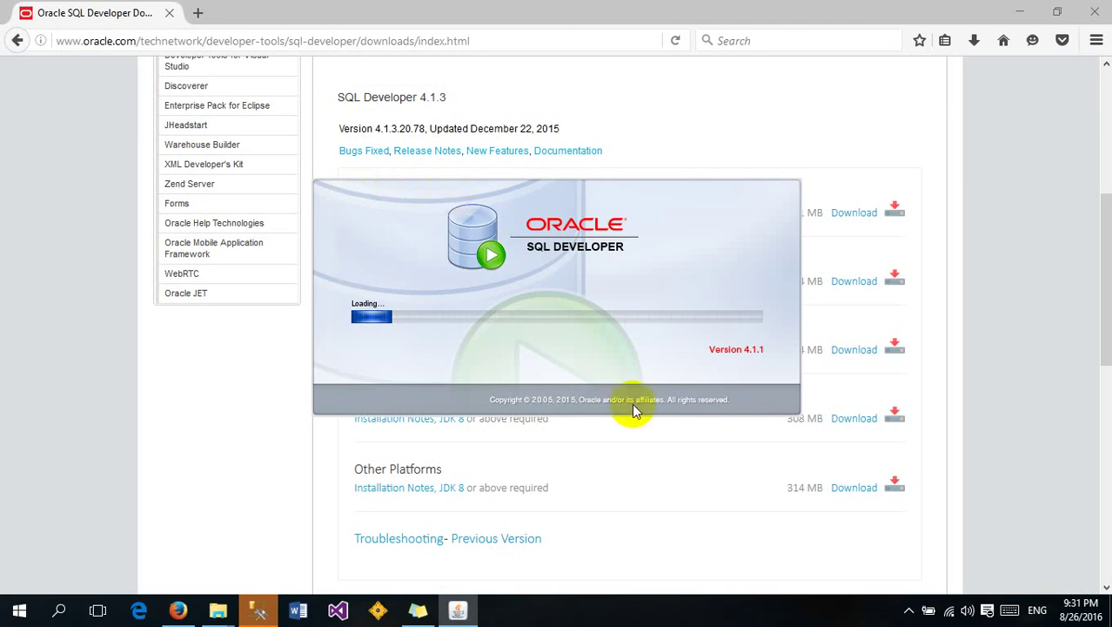
left_click(417, 609)
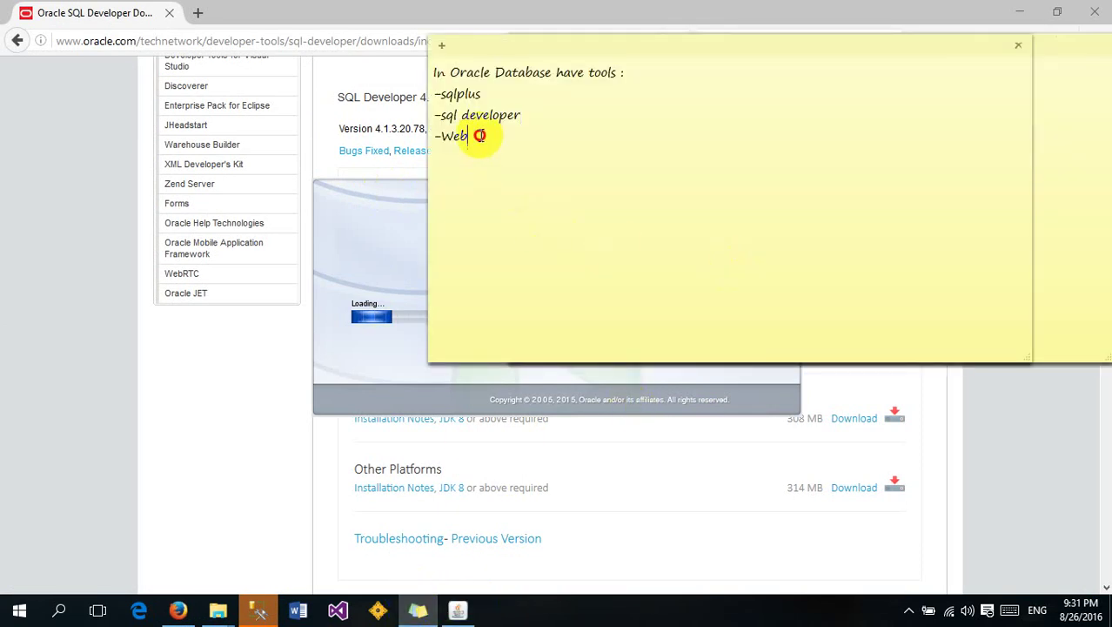
left_click_drag(484, 136, 434, 135)
left_click(484, 132)
left_click(489, 135)
left_click_drag(482, 135, 441, 144)
left_click(483, 138)
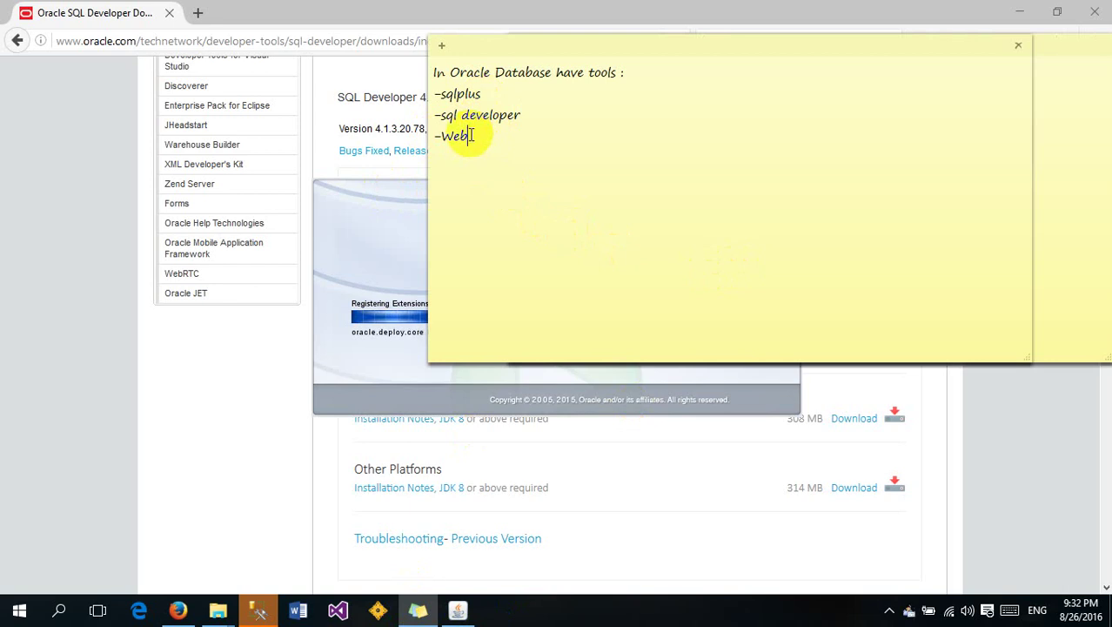
Highlight the three tool lines and add a new line below -Web
left_click_drag(468, 135, 439, 105)
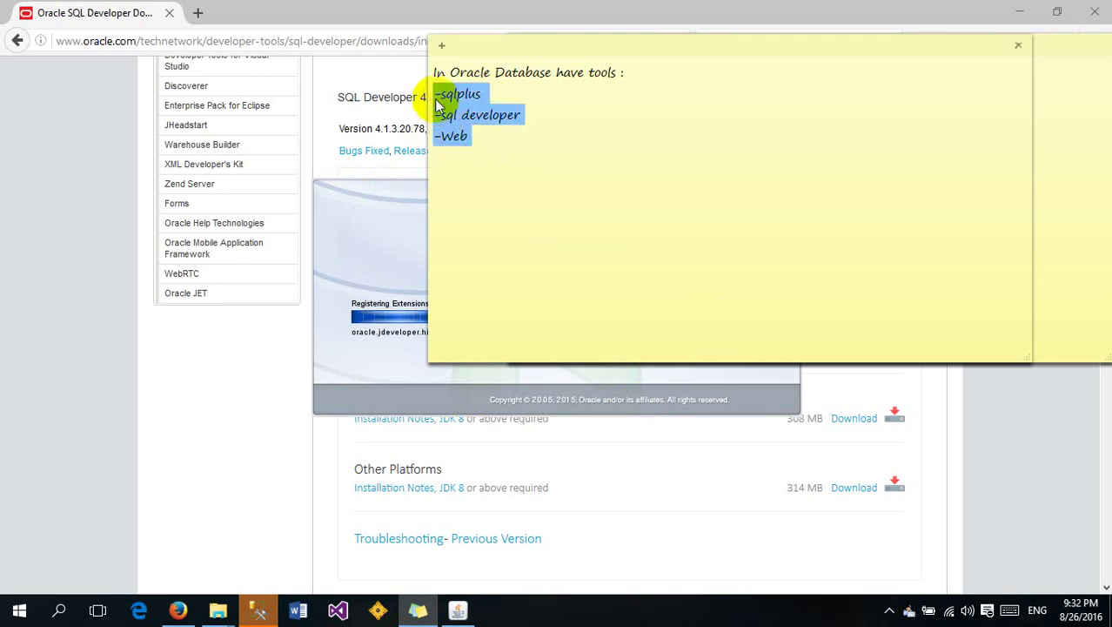
left_click(483, 136)
key("Return")
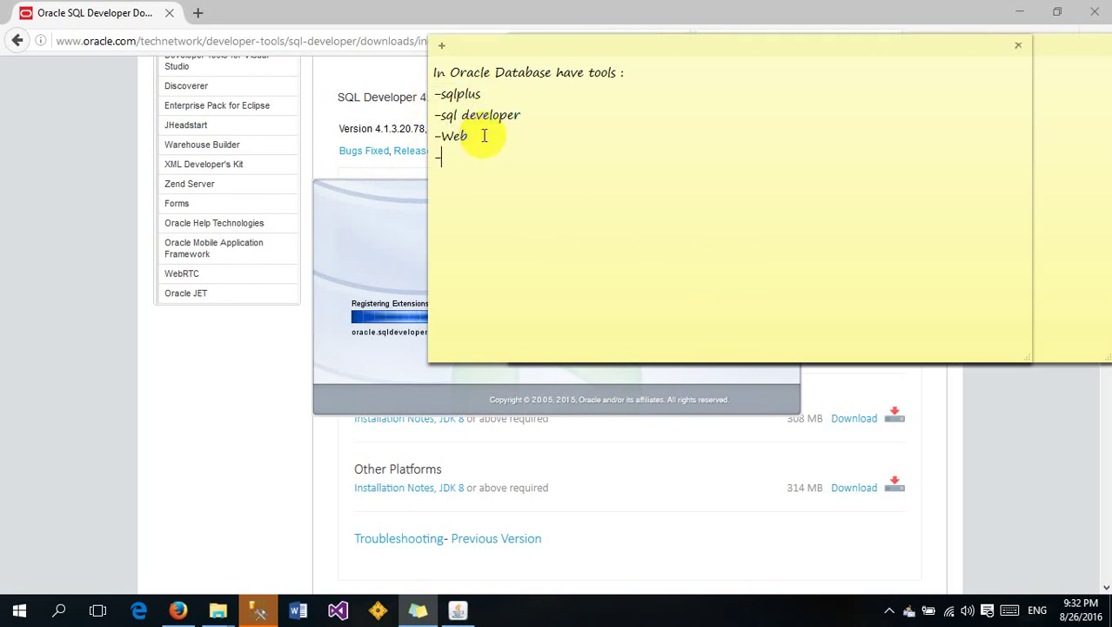
left_click_drag(470, 135, 418, 80)
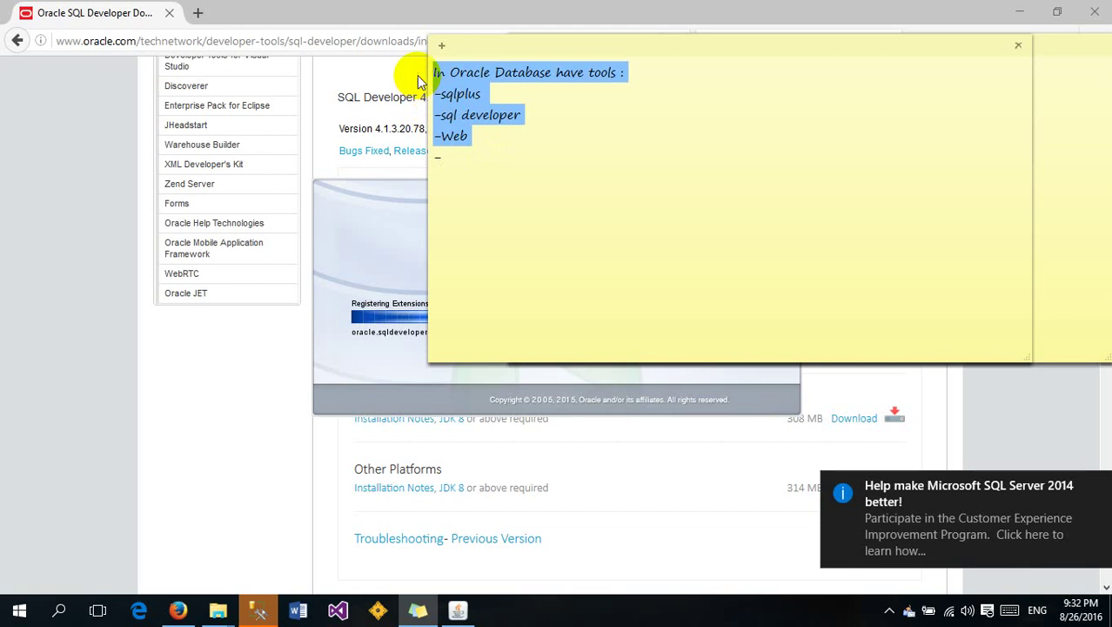
left_click(486, 130)
left_click_drag(476, 134, 432, 72)
left_click(493, 129)
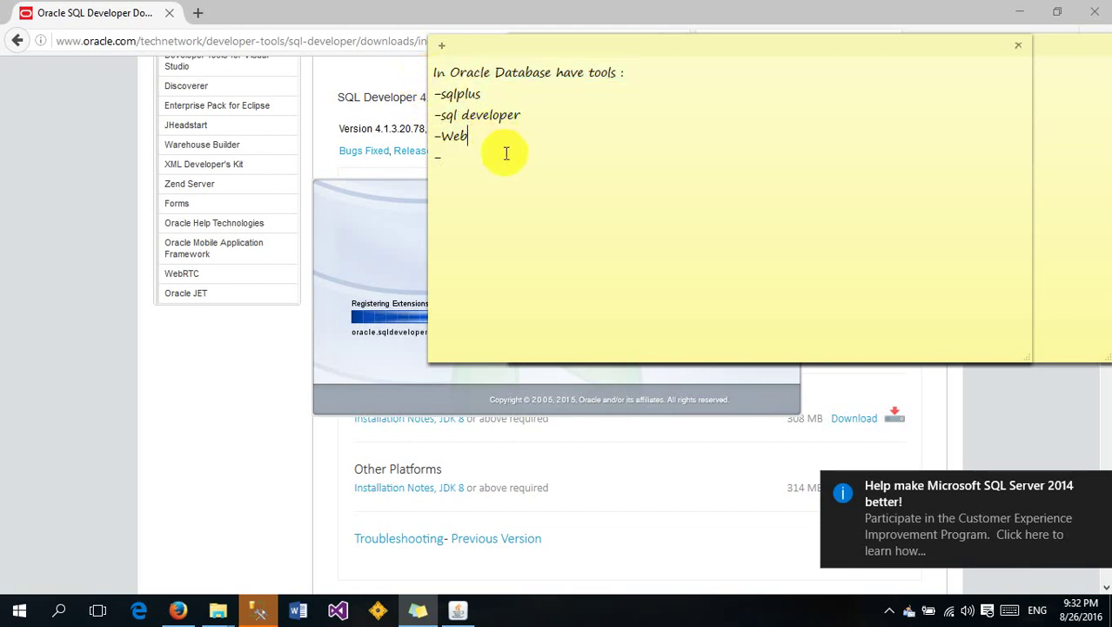
Answer No to importing preferences from a previous installation
left_click(383, 211)
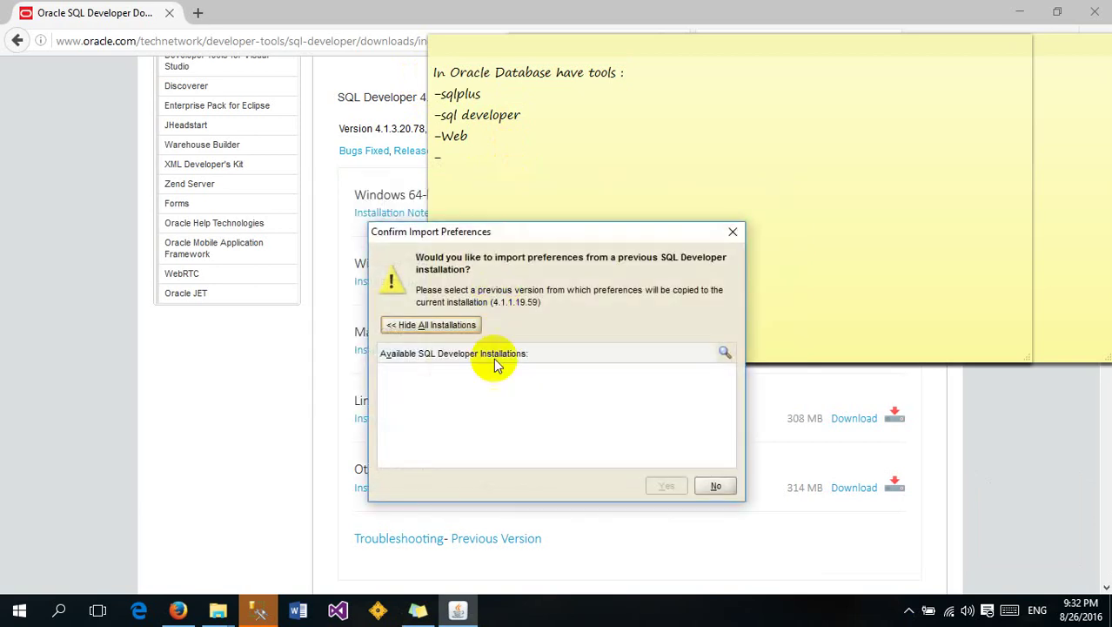
left_click(715, 486)
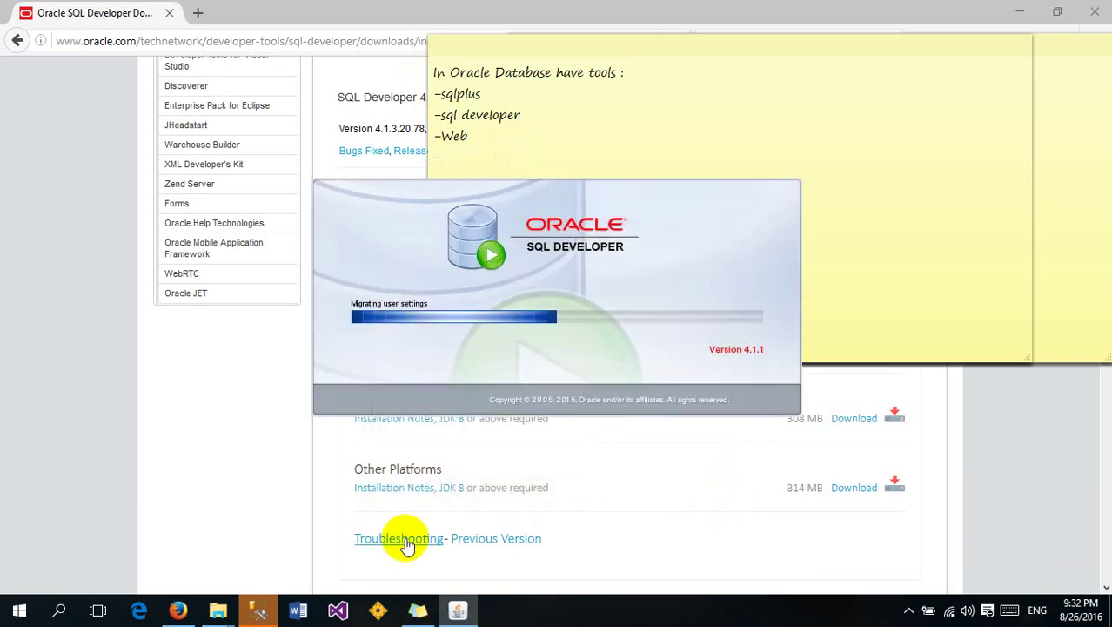
left_click(259, 609)
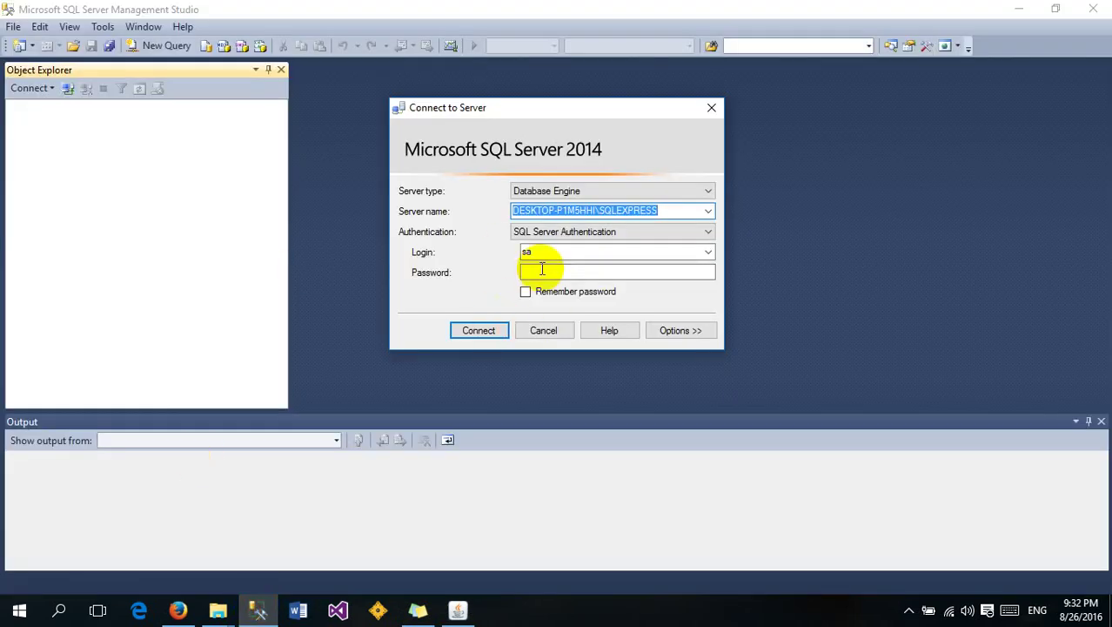
Enter the SQL Server login password to connect to SQLEXPRESS, then return to the loading SQL Developer window
left_click(540, 271)
type("1")
key("Return")
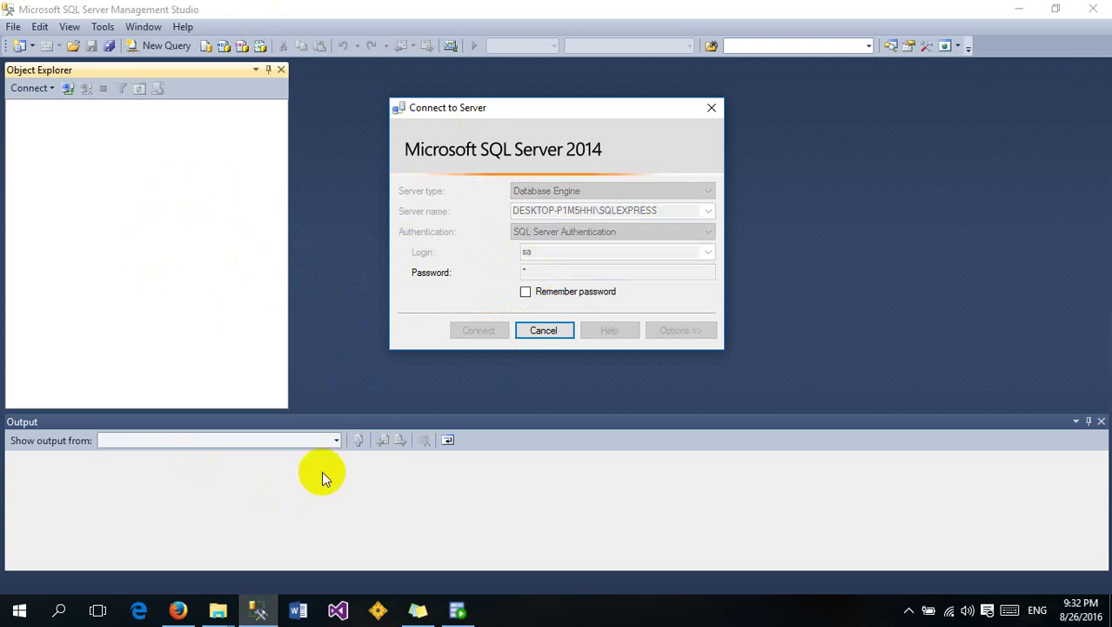
left_click(445, 606)
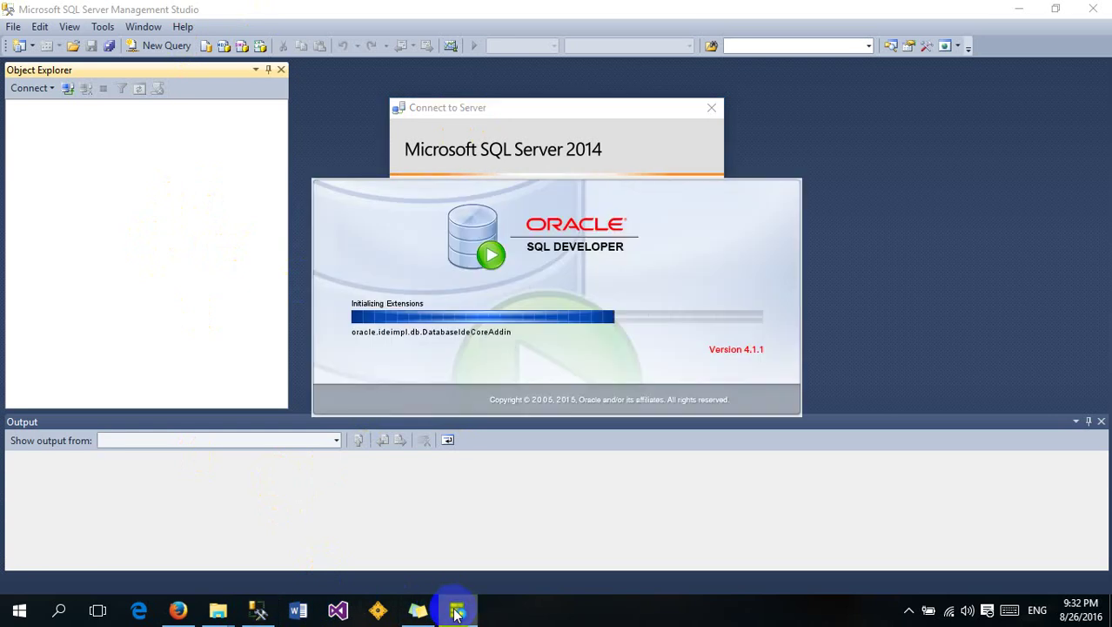
Bring the starting SQL Developer window forward and minimize SQL Server Management Studio
left_click(1018, 10)
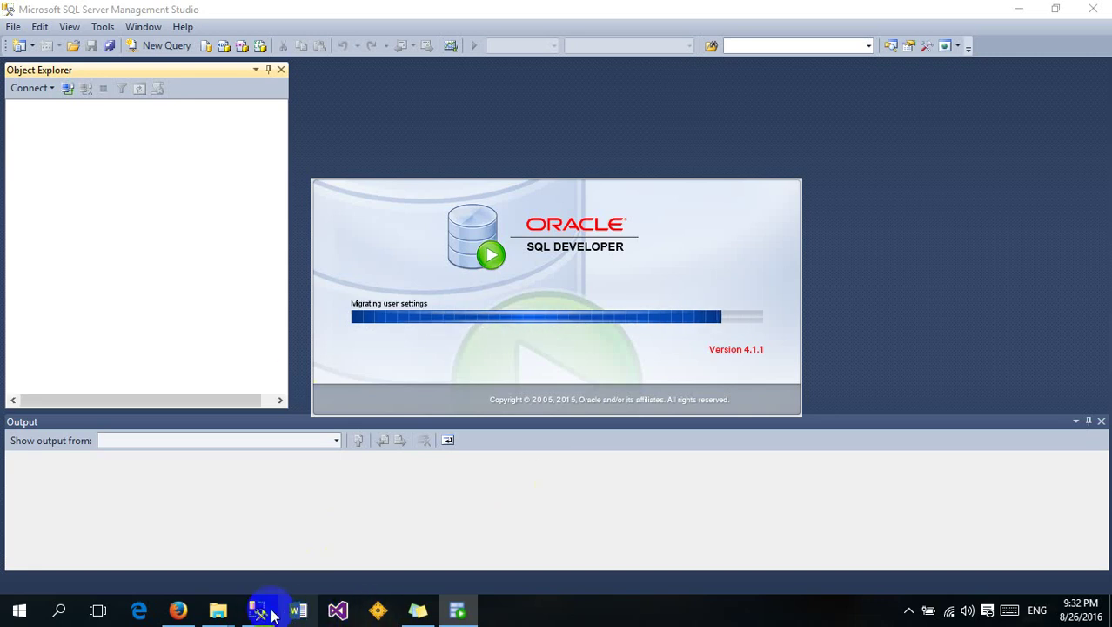
mouse_move(457, 609)
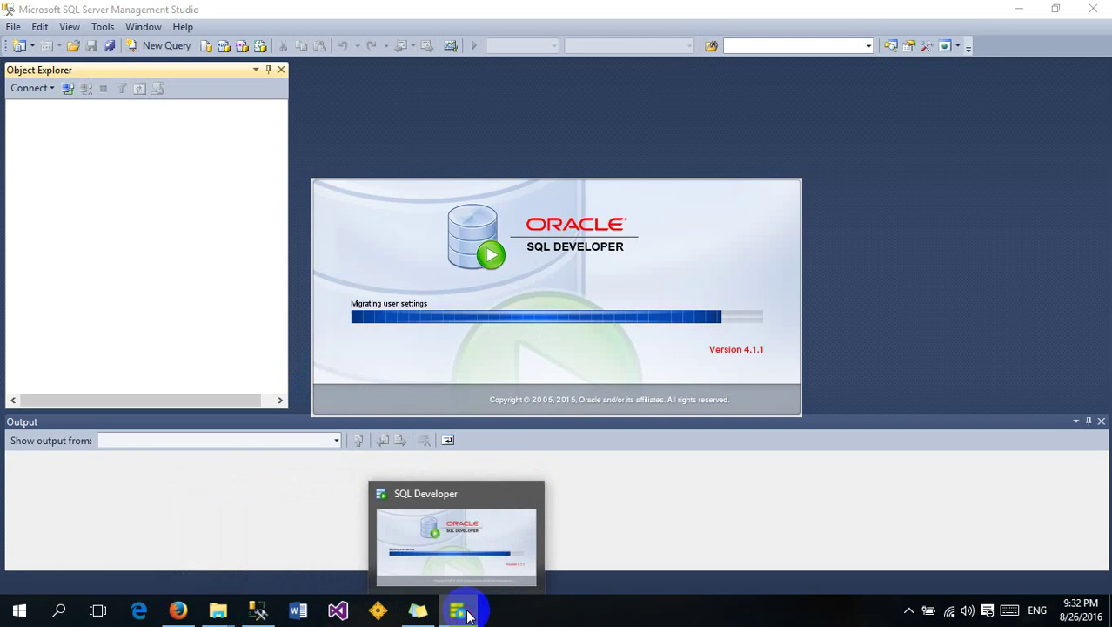
left_click(521, 516)
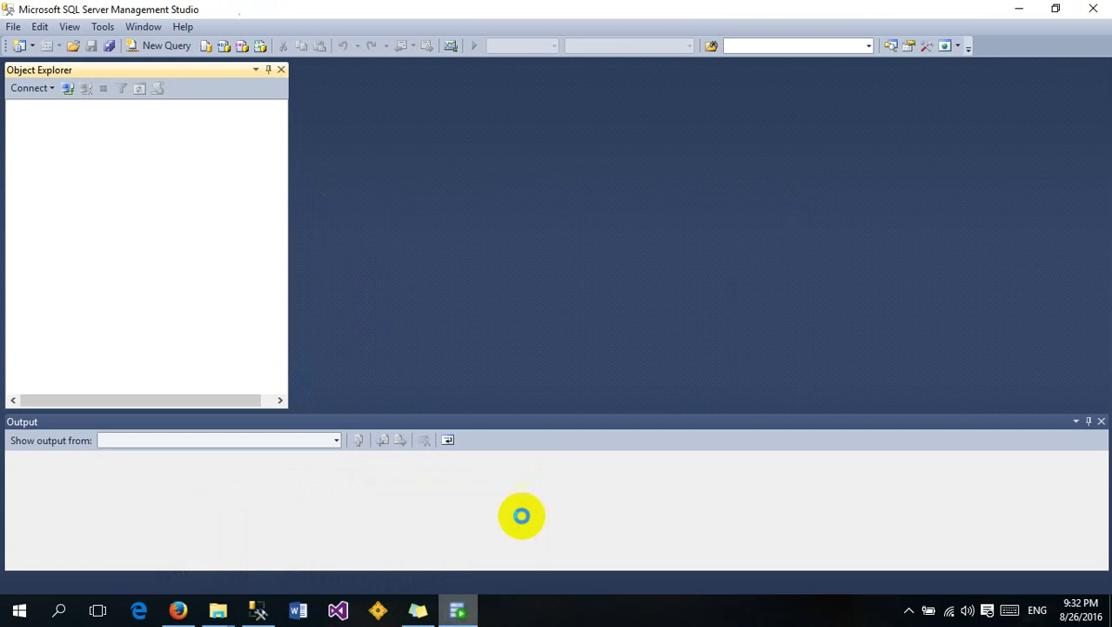
left_click(1019, 8)
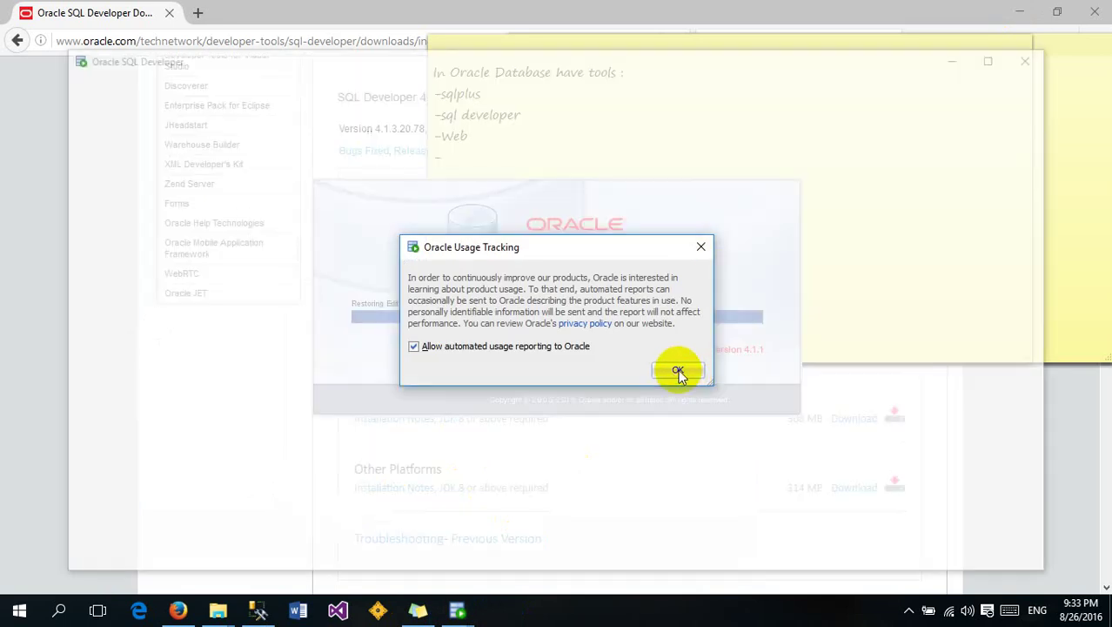
Accept the Oracle Usage Tracking prompt and close the Start Page
left_click(678, 370)
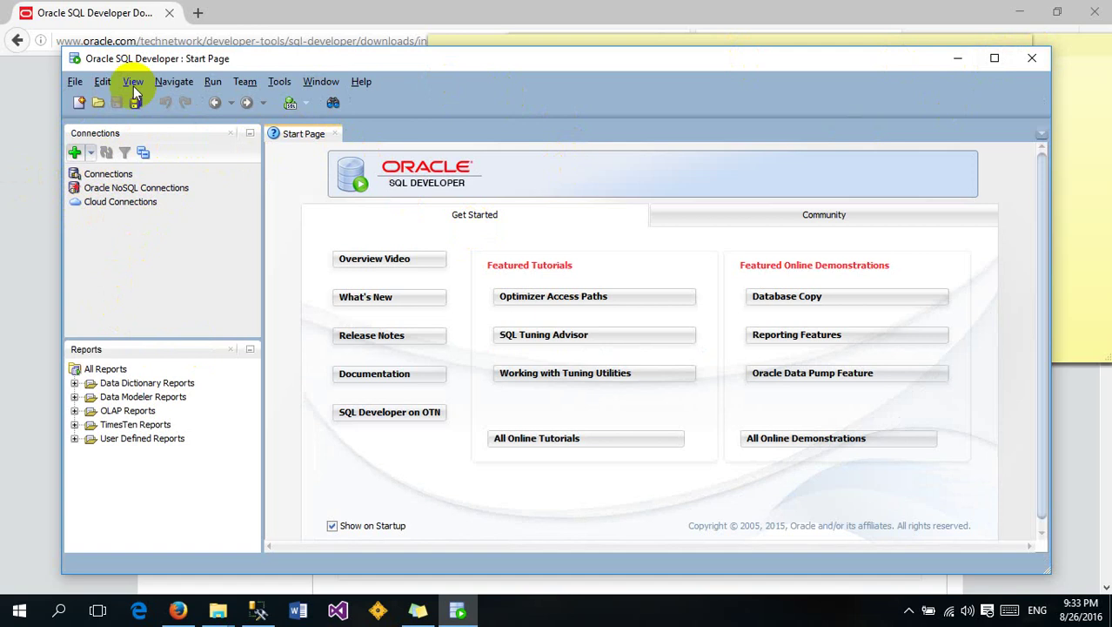
left_click(336, 134)
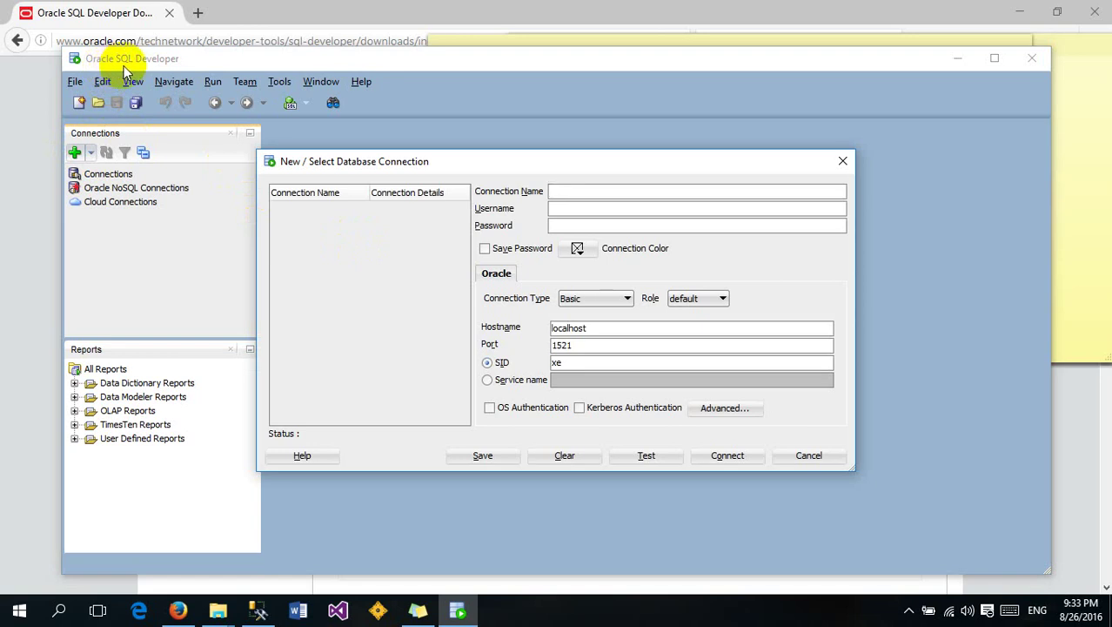
Name the new connection DBHR, enter username hr and its password, and select the SID value xe
left_click_drag(496, 166, 417, 135)
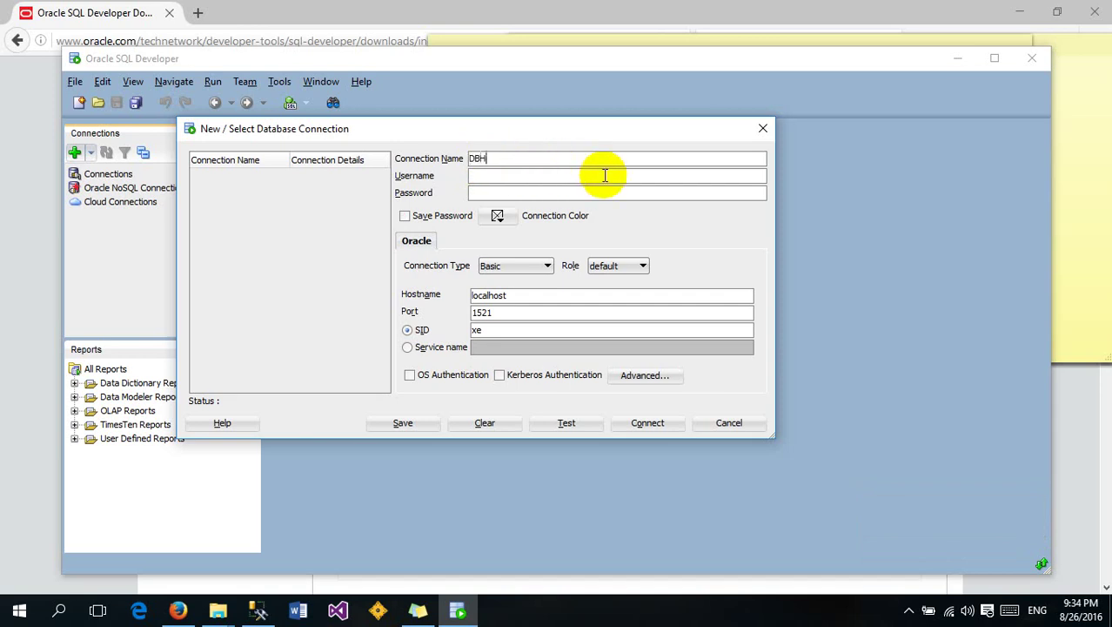
left_click(558, 181)
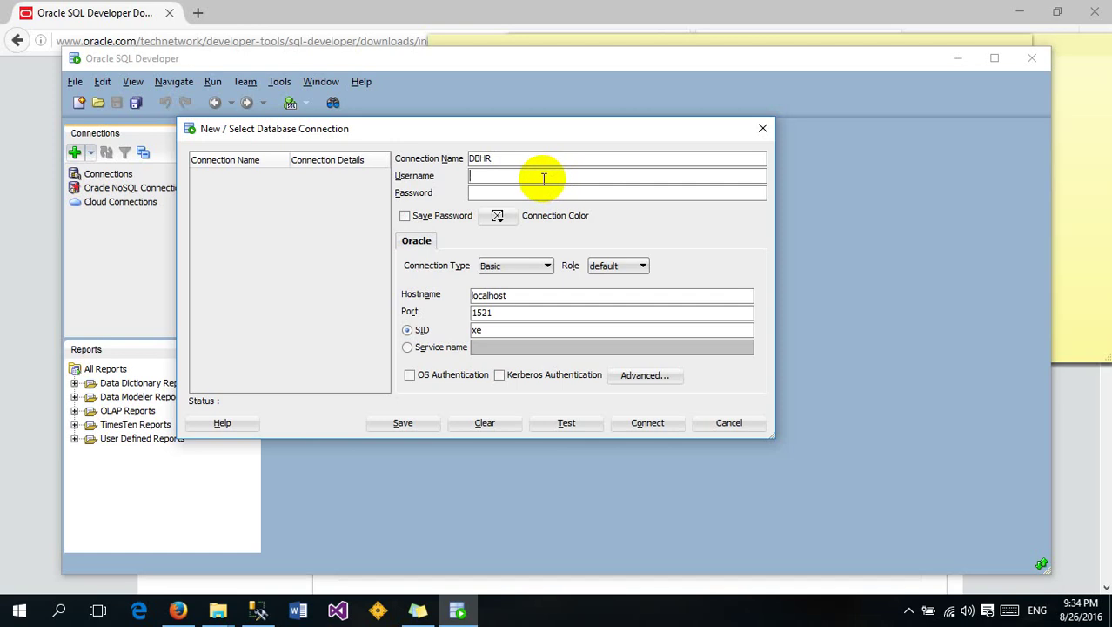
left_click(498, 193)
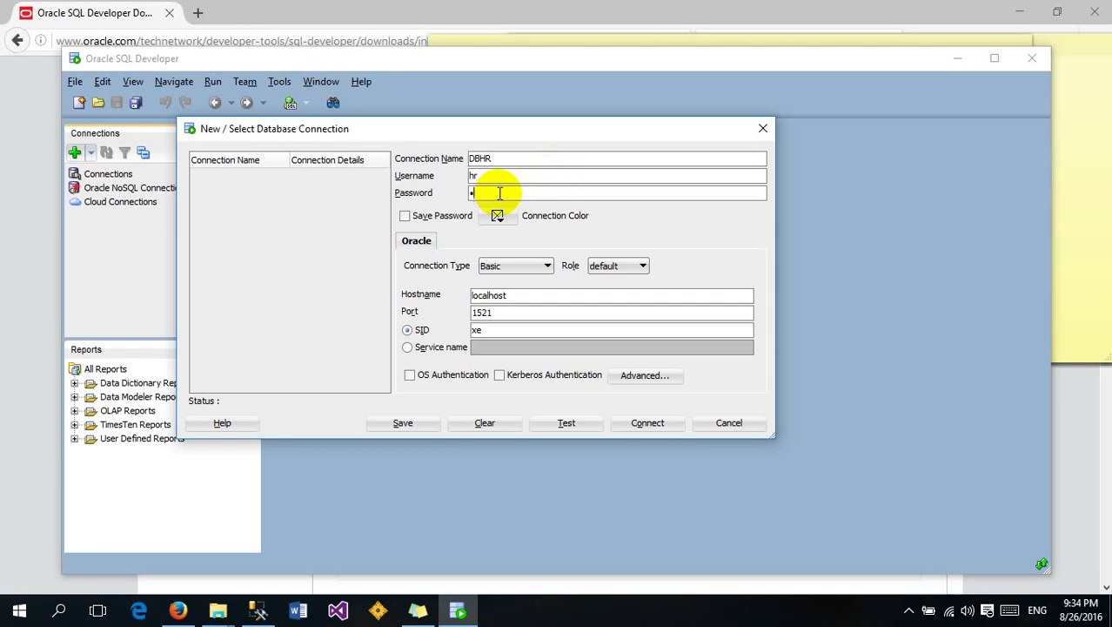
double_click(489, 294)
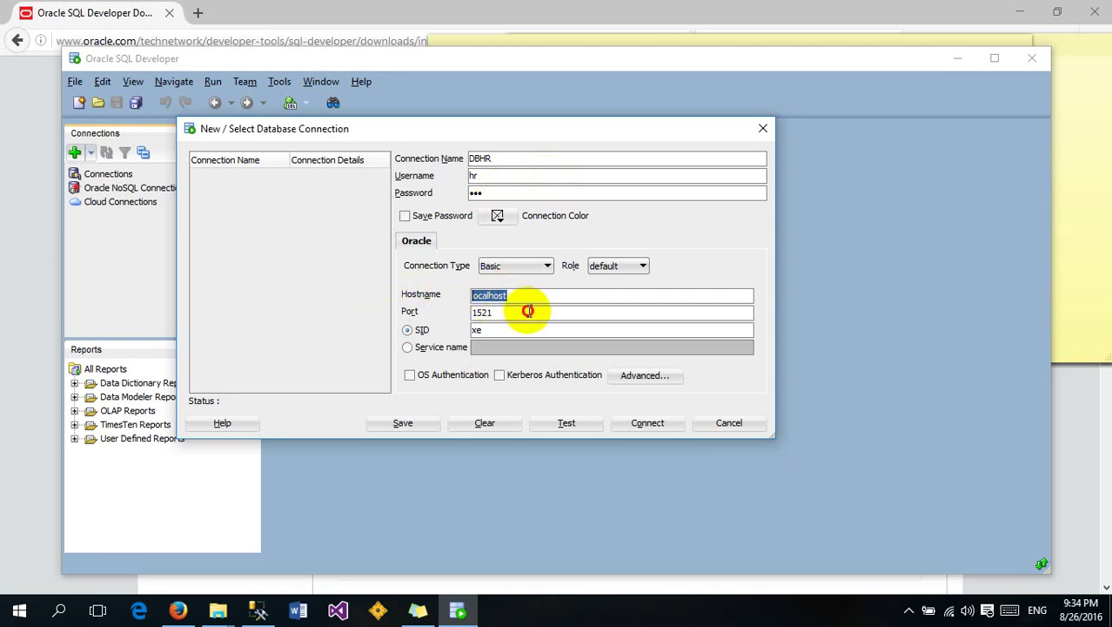
key("Tab")
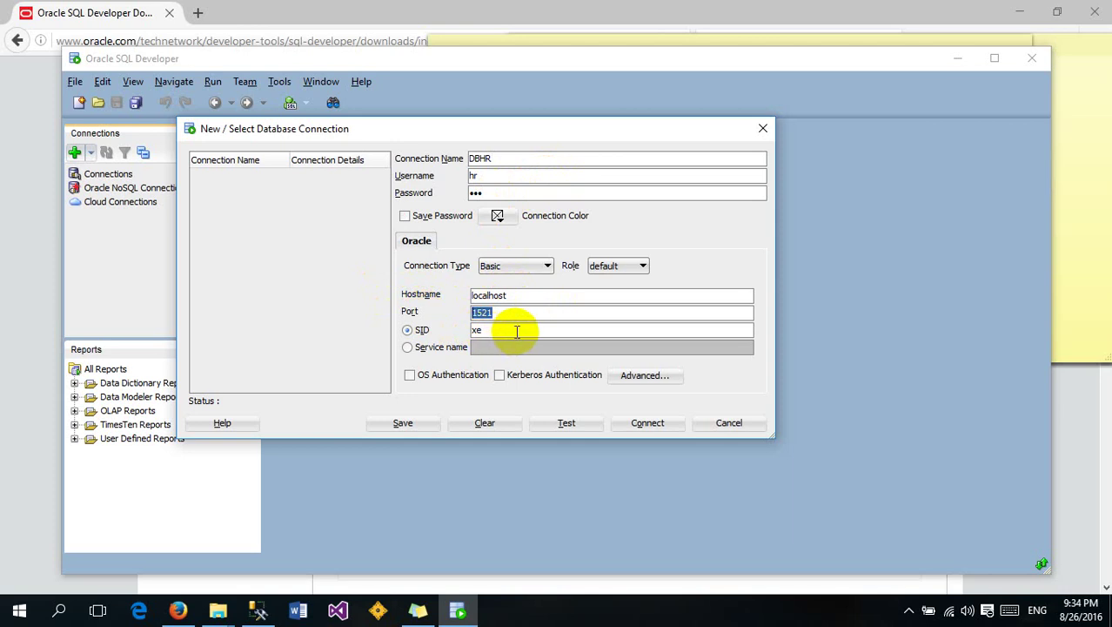
left_click_drag(513, 330, 422, 331)
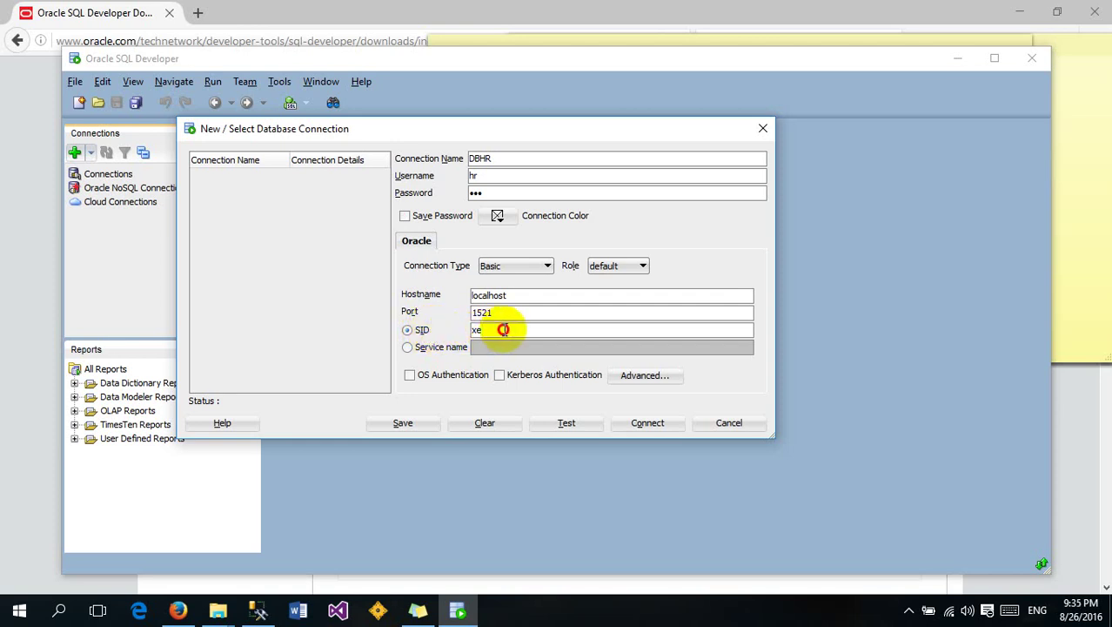
Change the DBHR connection's SID from xe to orcl
type("oce")
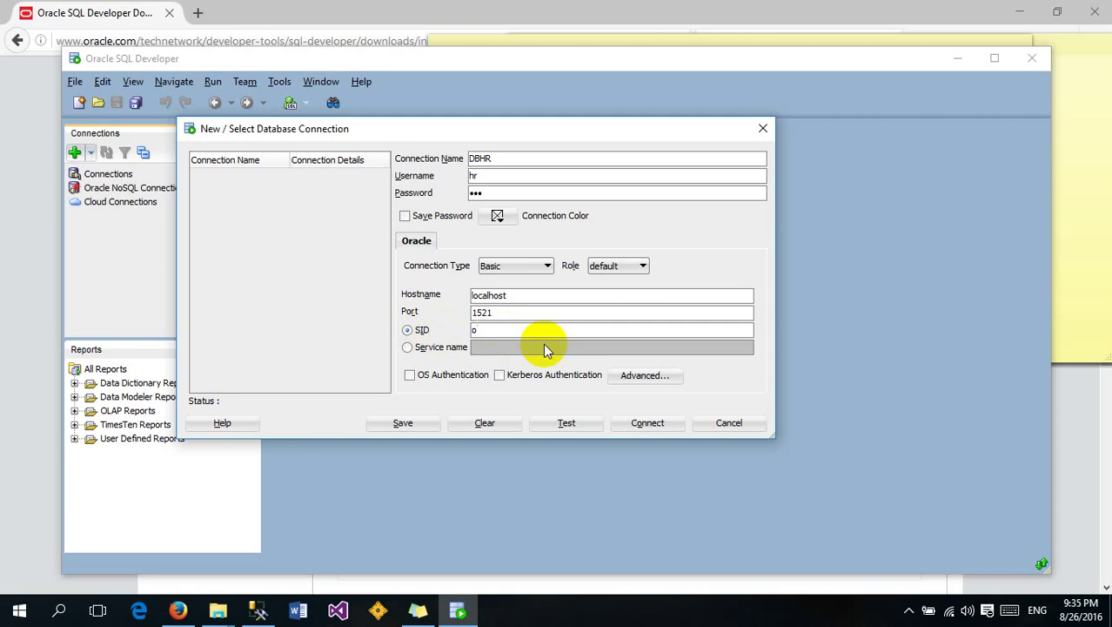
key("BackSpace")
key("BackSpace")
type("rcl")
Test the DBHR connection, save it, and connect to open its worksheet
left_click(567, 424)
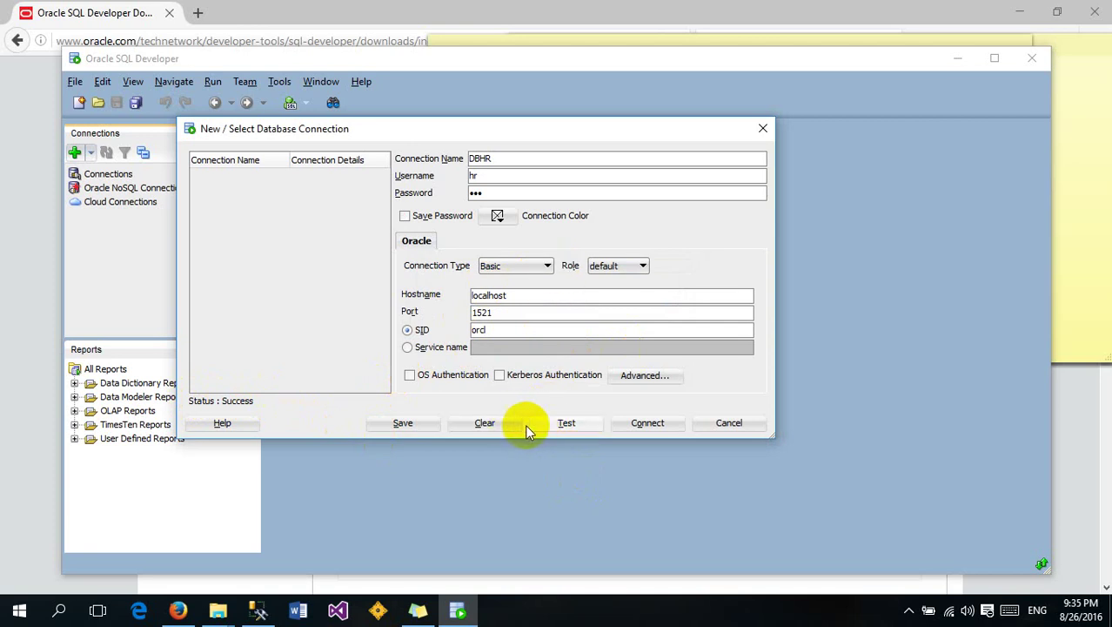
left_click(412, 425)
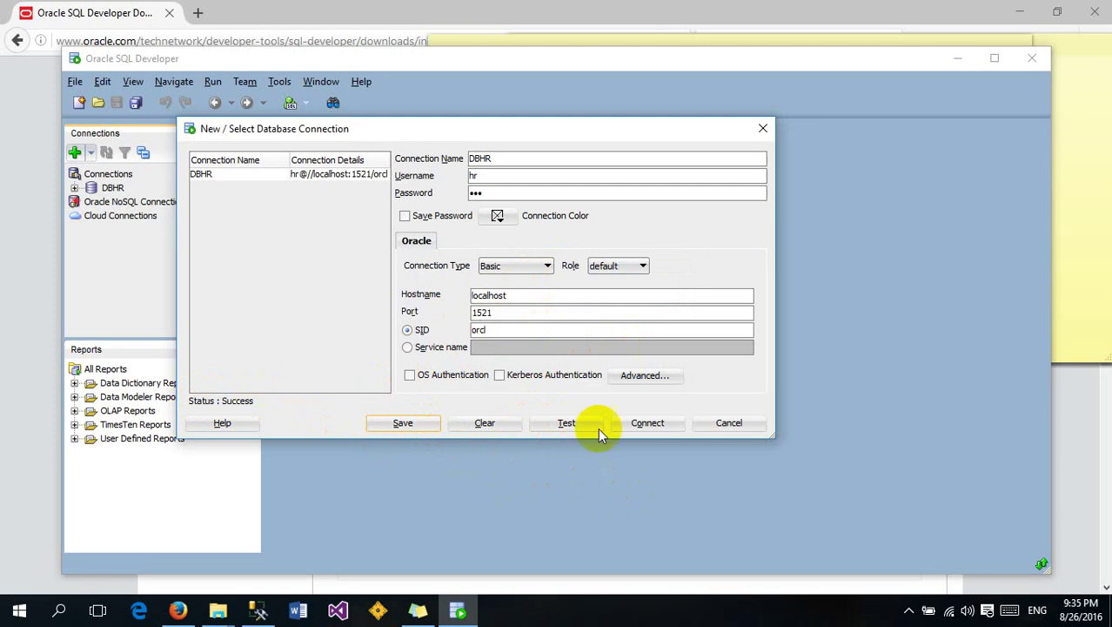
left_click(647, 424)
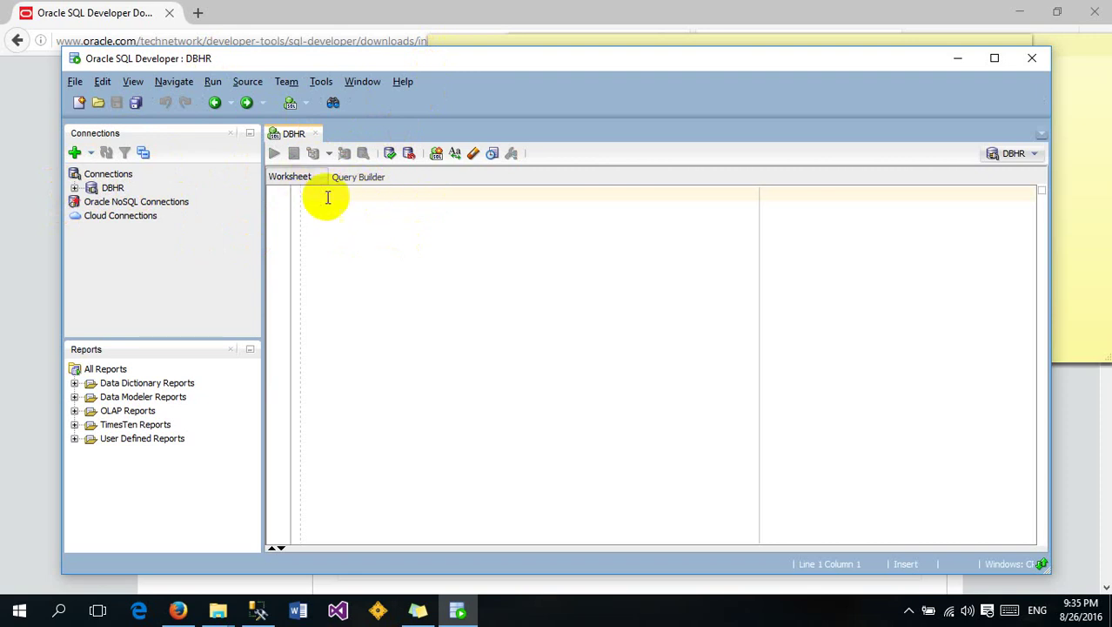
Expand DBHR's Tables (Filtered) list in a maximized window, then begin a new connection
left_click(74, 188)
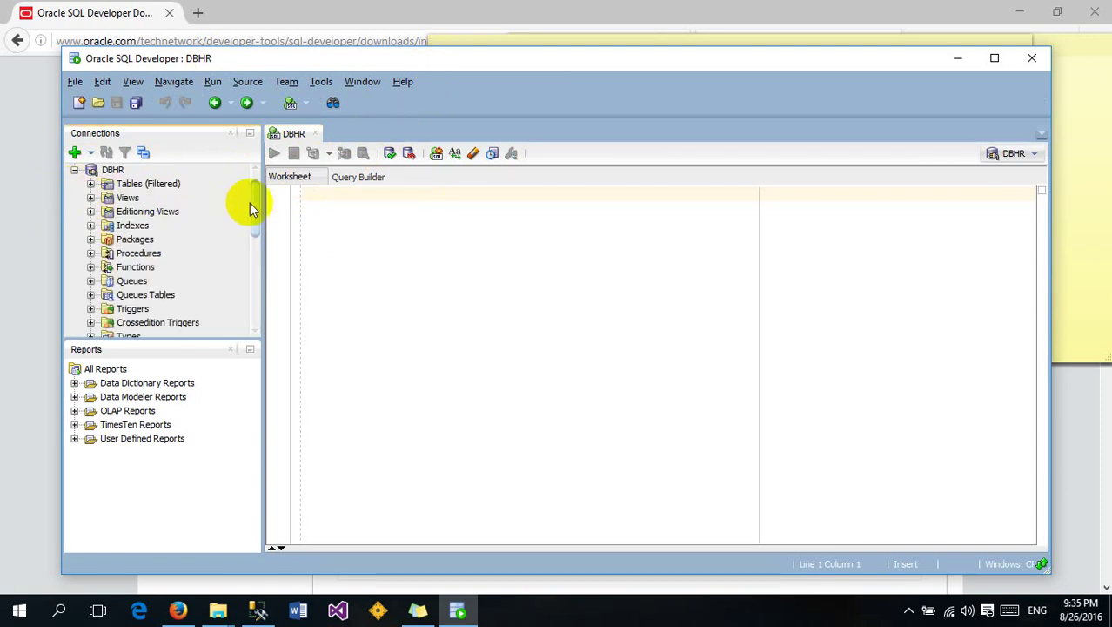
left_click_drag(255, 209, 248, 180)
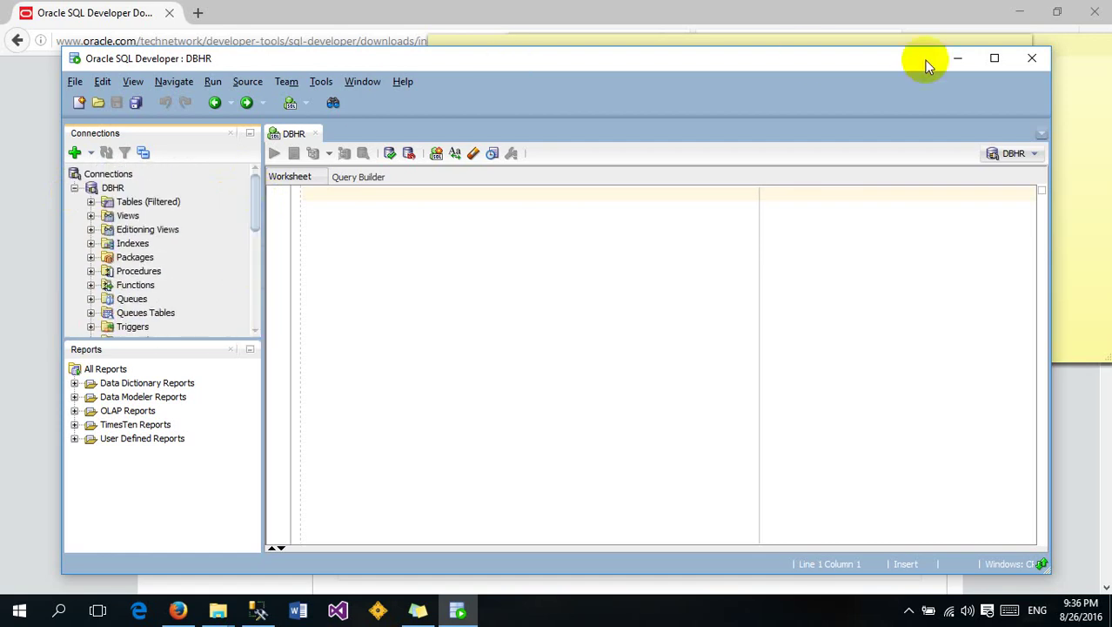
left_click(997, 60)
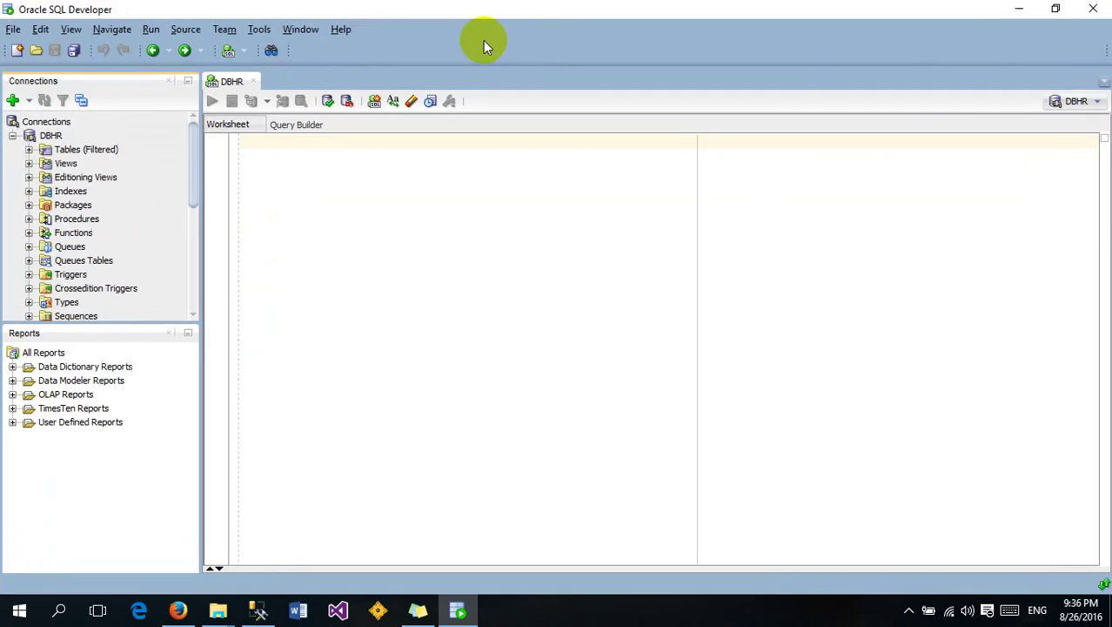
left_click(29, 149)
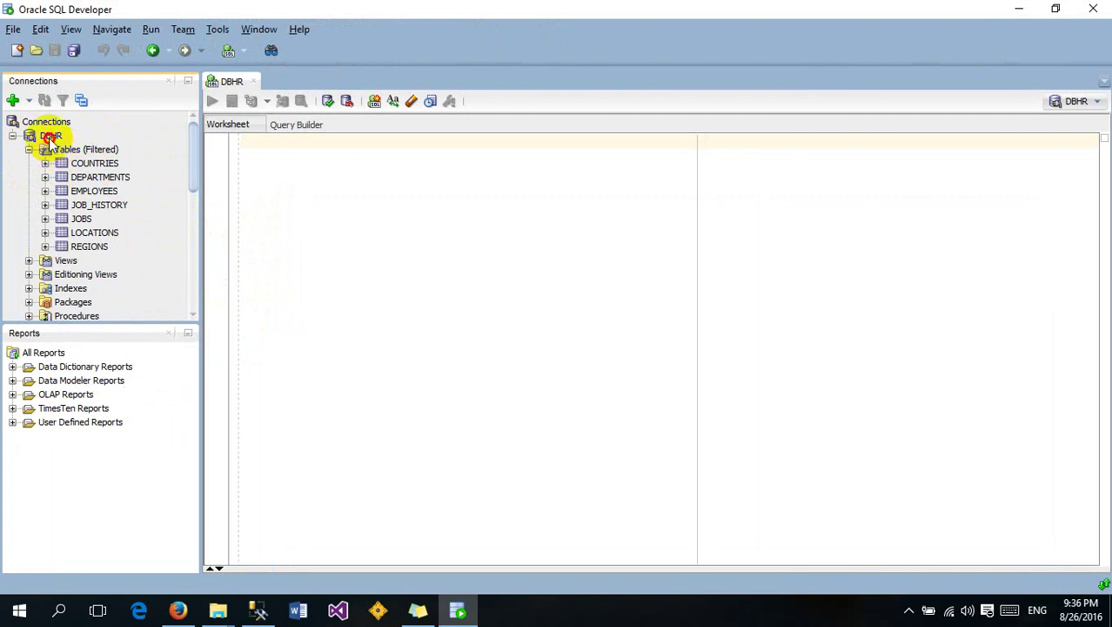
left_click(81, 152)
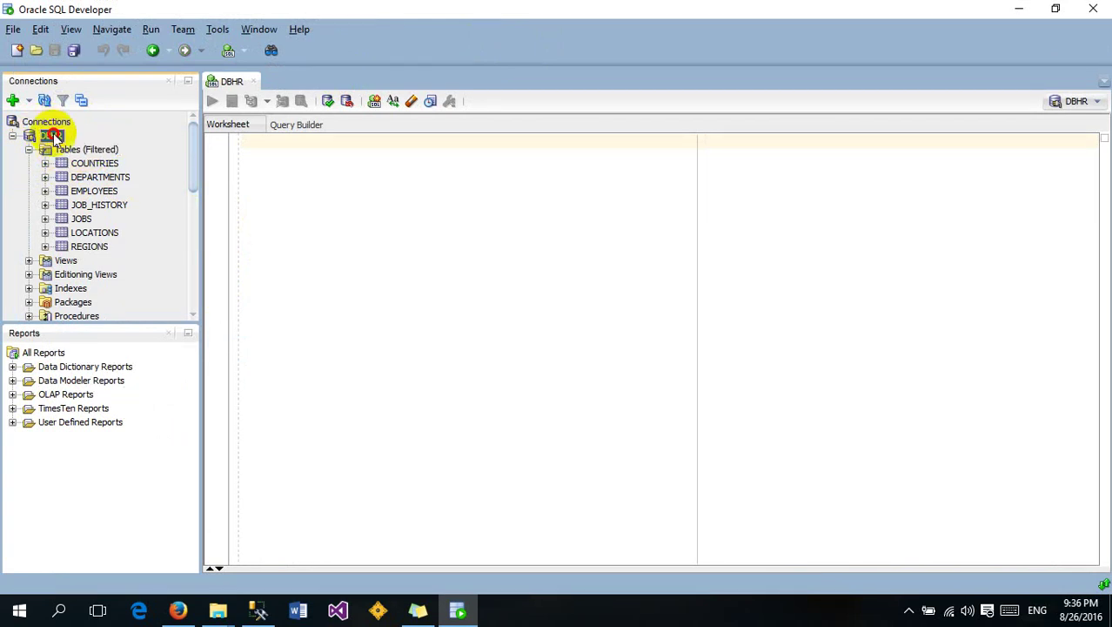
left_click(51, 136)
left_click(15, 98)
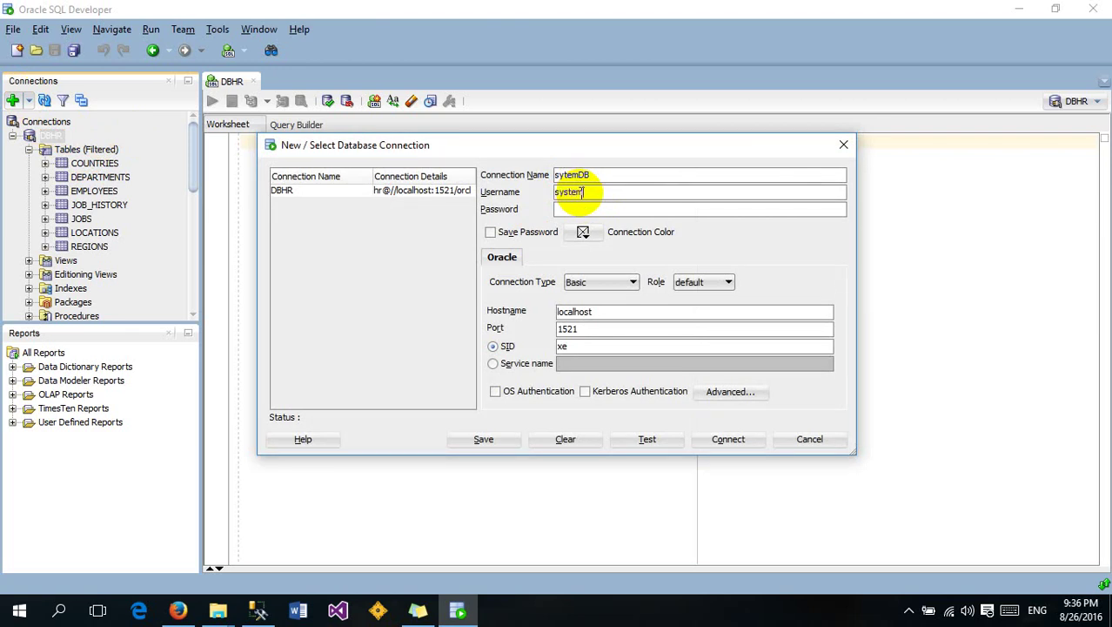
Enter the sytemDB password, change SID to orcl, test until Status: Success, and connect
left_click(583, 209)
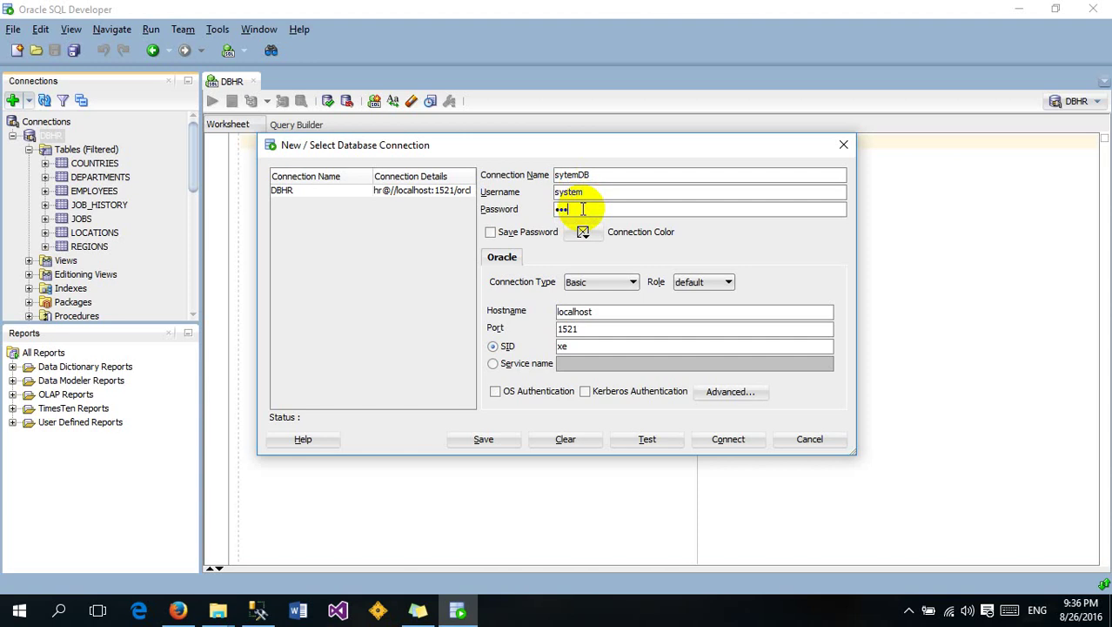
left_click_drag(588, 345, 505, 348)
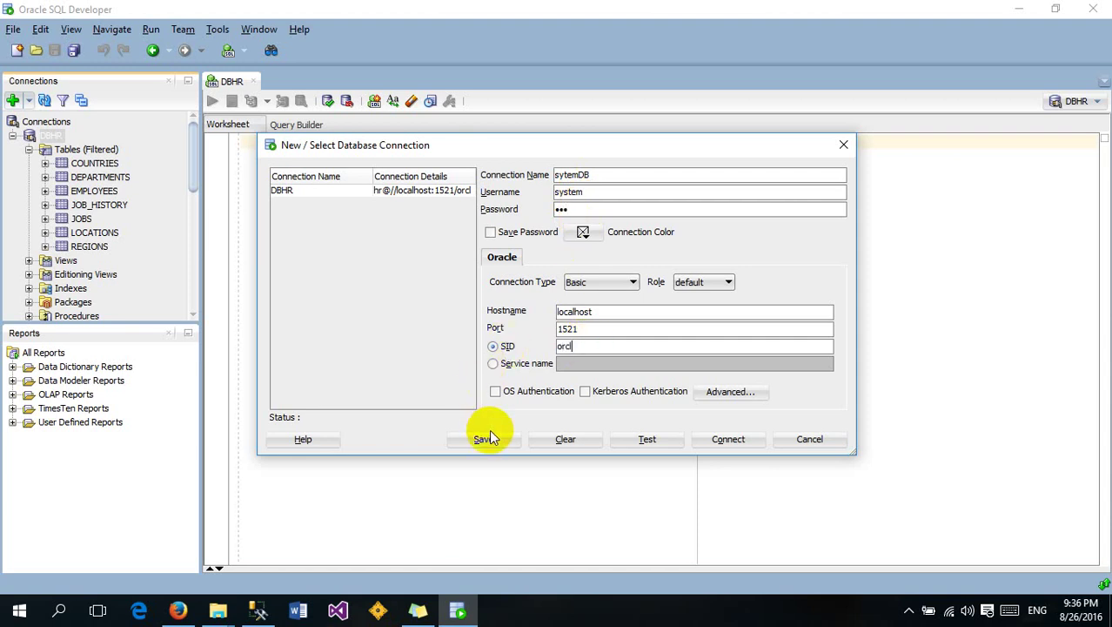
left_click(621, 439)
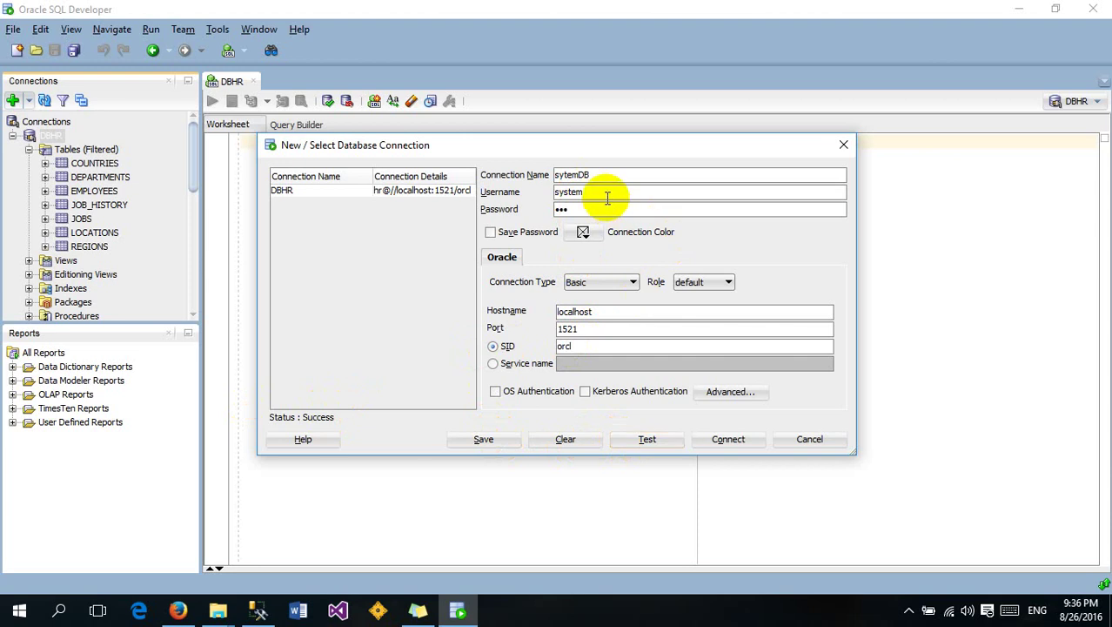
left_click(646, 439)
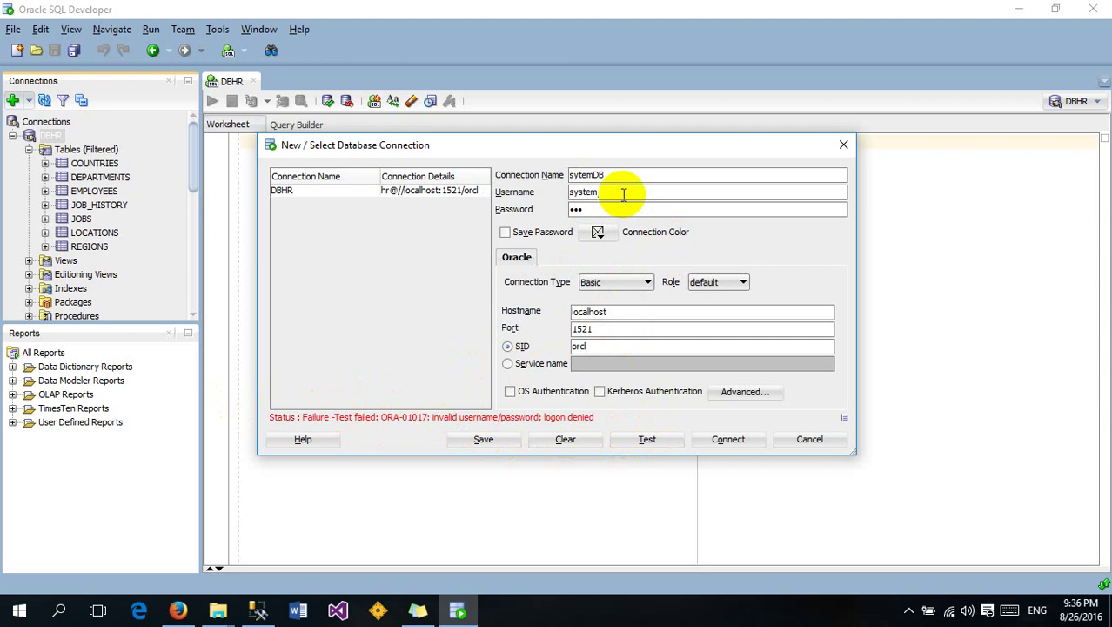
left_click(645, 439)
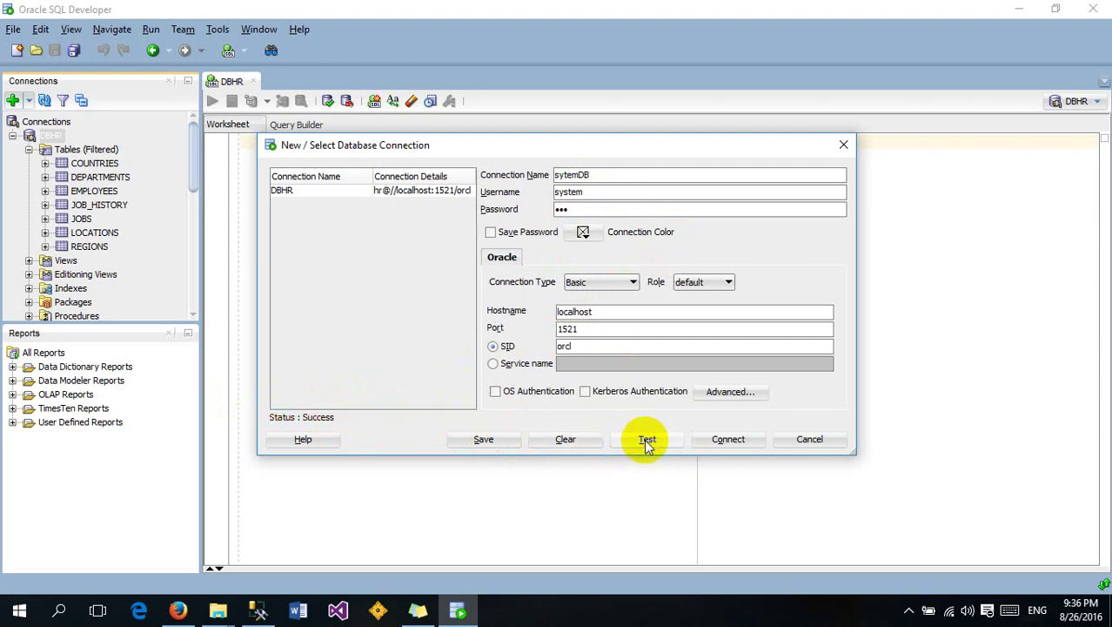
left_click(729, 441)
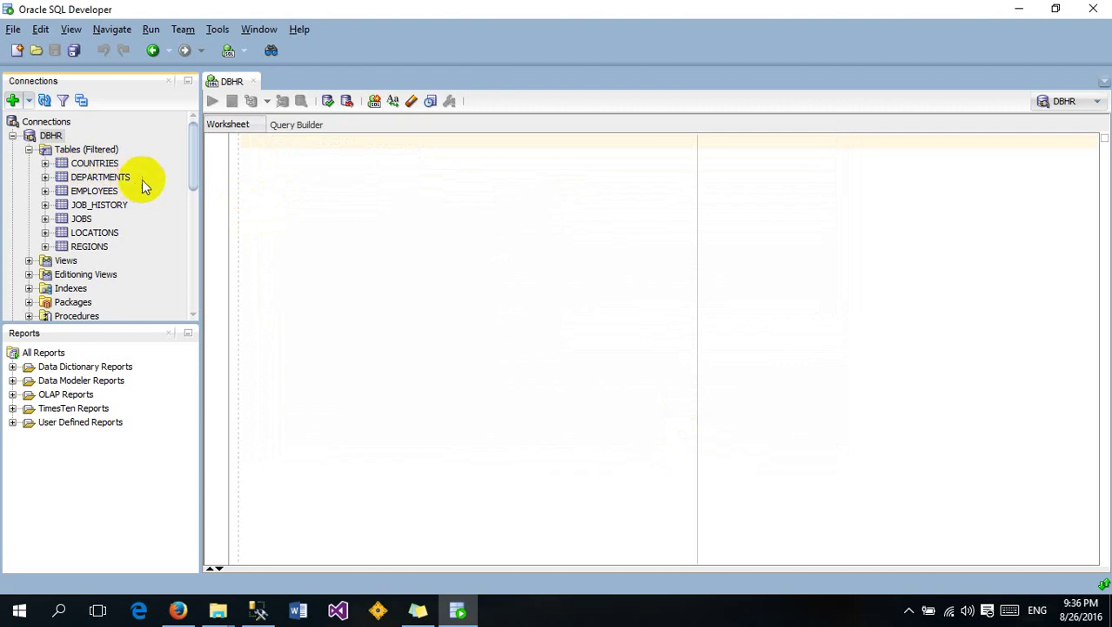
left_click_drag(193, 154, 184, 291)
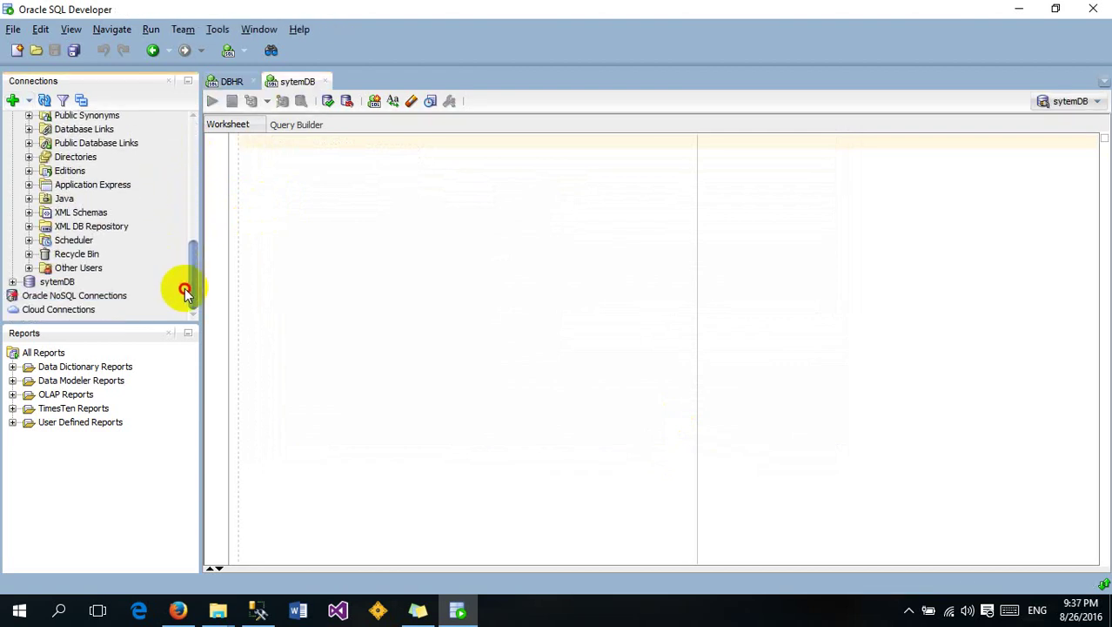
Expand sytemDB's Tables (Filtered) and scroll through system tables like AQ$ and LOGMNR_ENC$
left_click(13, 282)
left_click(29, 296)
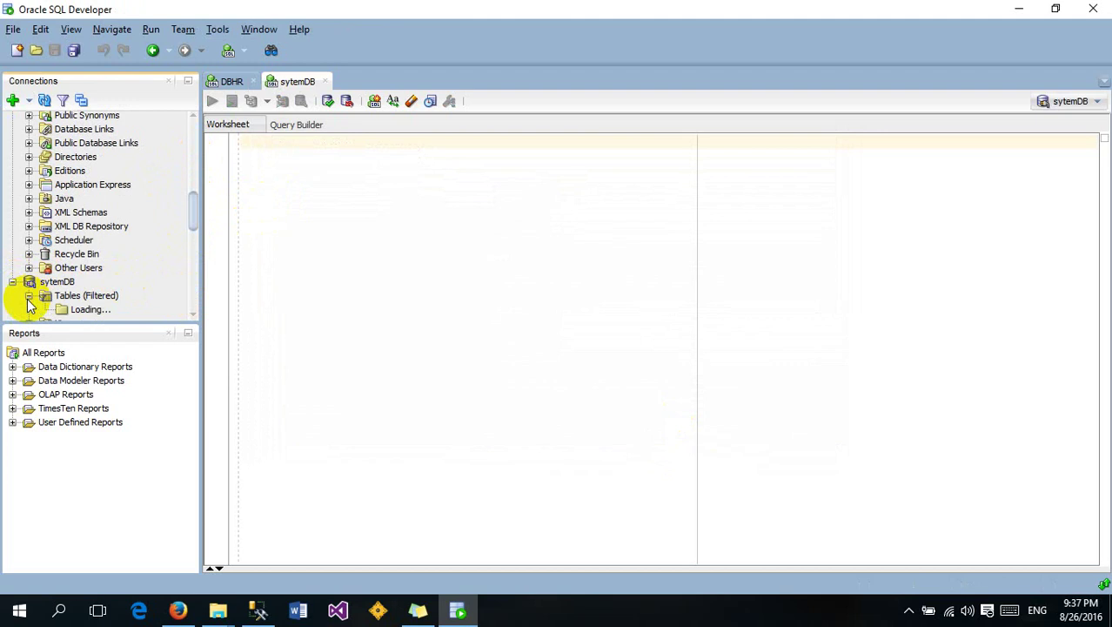
left_click(197, 234)
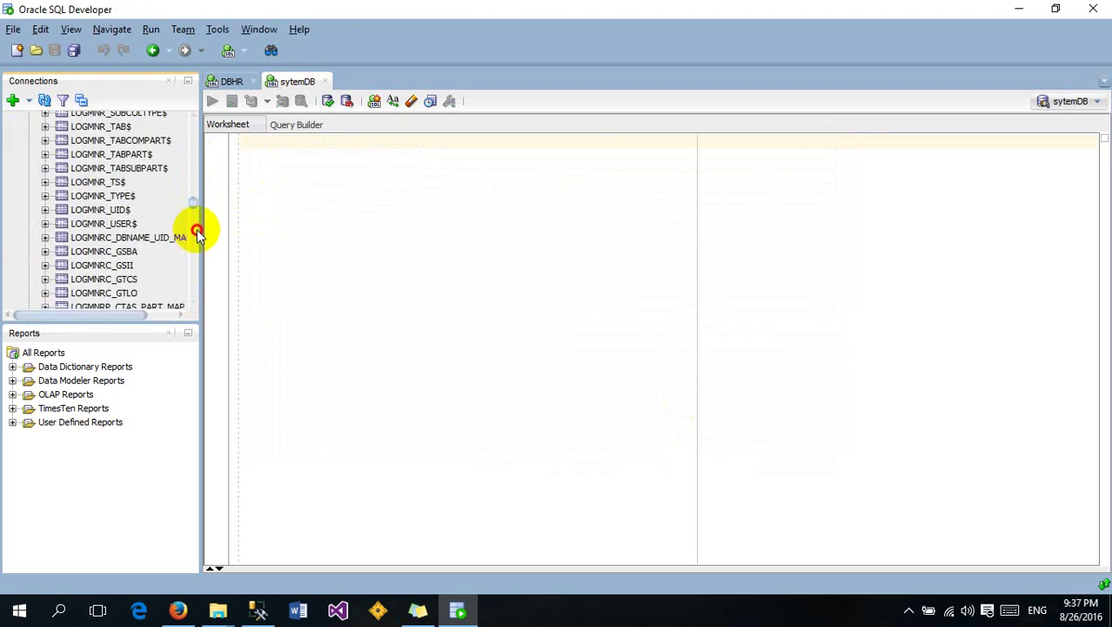
mouse_move(198, 233)
left_mouse_down()
mouse_move(194, 244)
mouse_move(197, 214)
left_mouse_up()
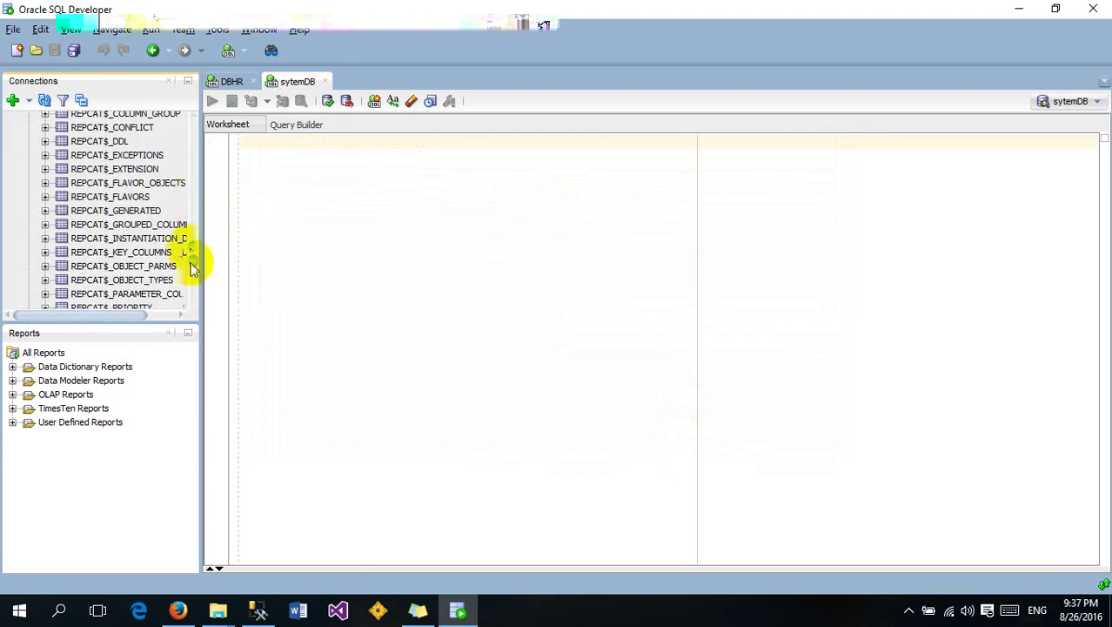
left_click_drag(193, 261, 201, 162)
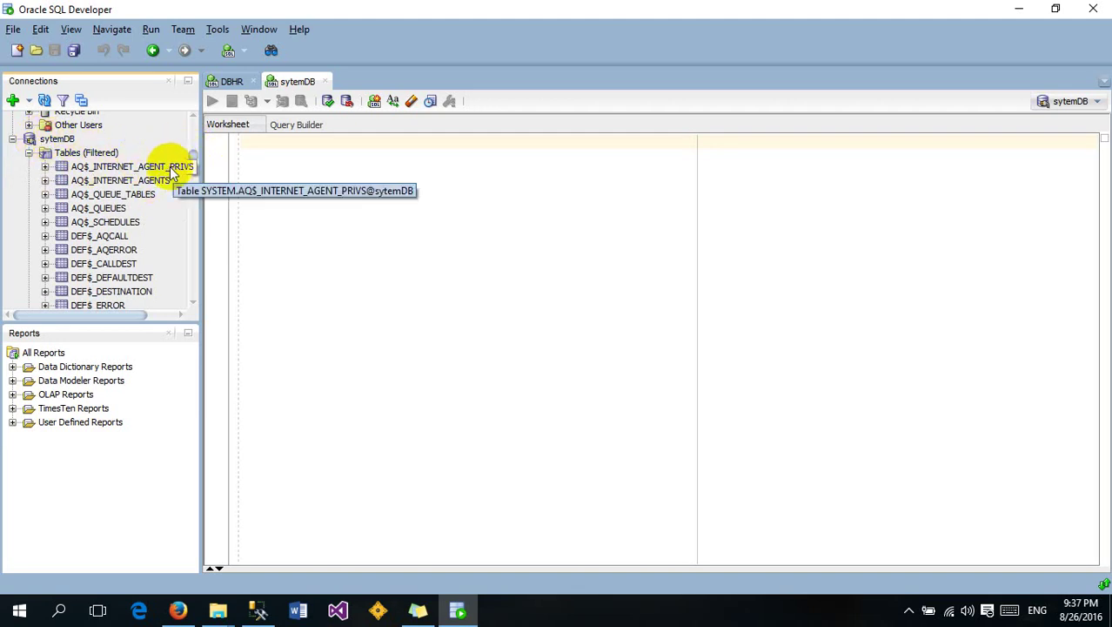
left_click(29, 154)
left_click(29, 152)
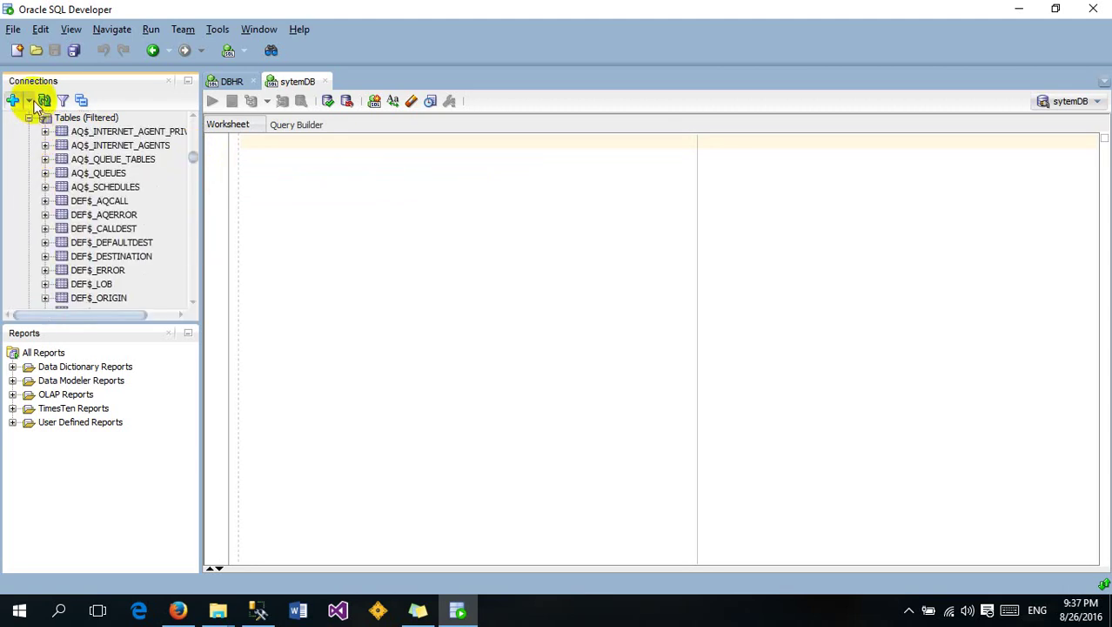
left_click_drag(193, 157, 193, 176)
left_click(280, 174)
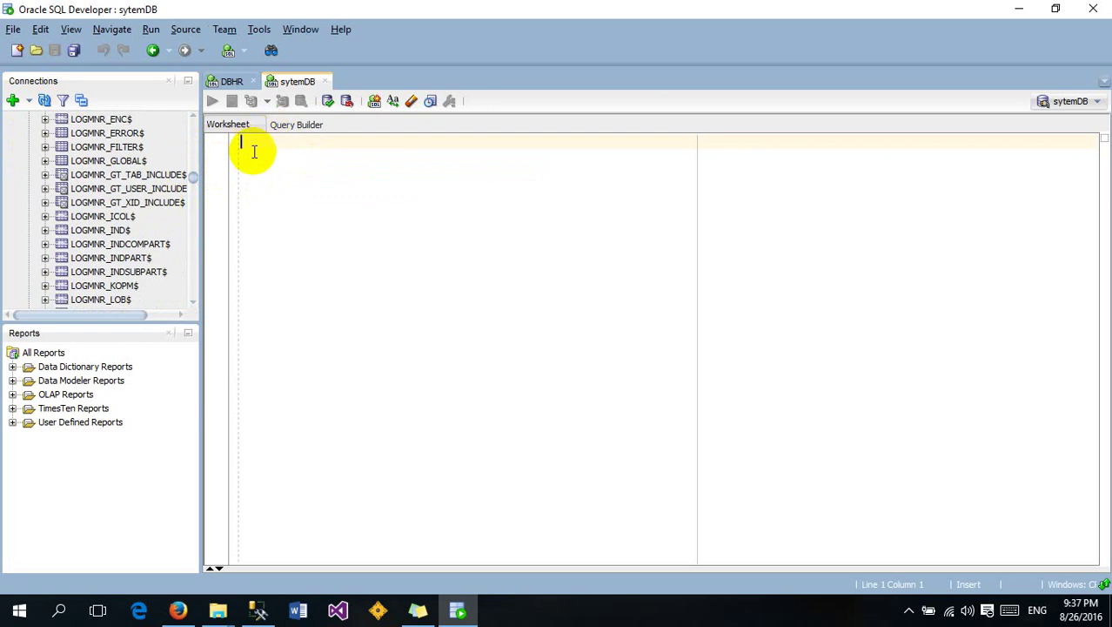
Switch the worksheet to DBHR and run select * from EMPLOYEES, fetching 50 rows
type("selec")
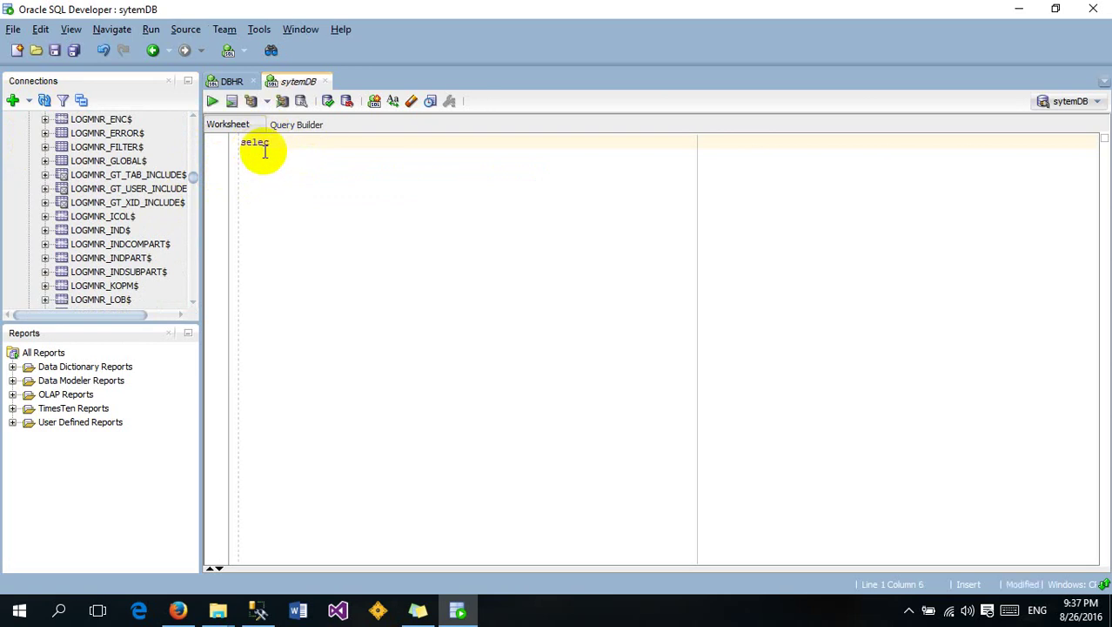
type("t")
left_click(1092, 103)
left_click(1072, 118)
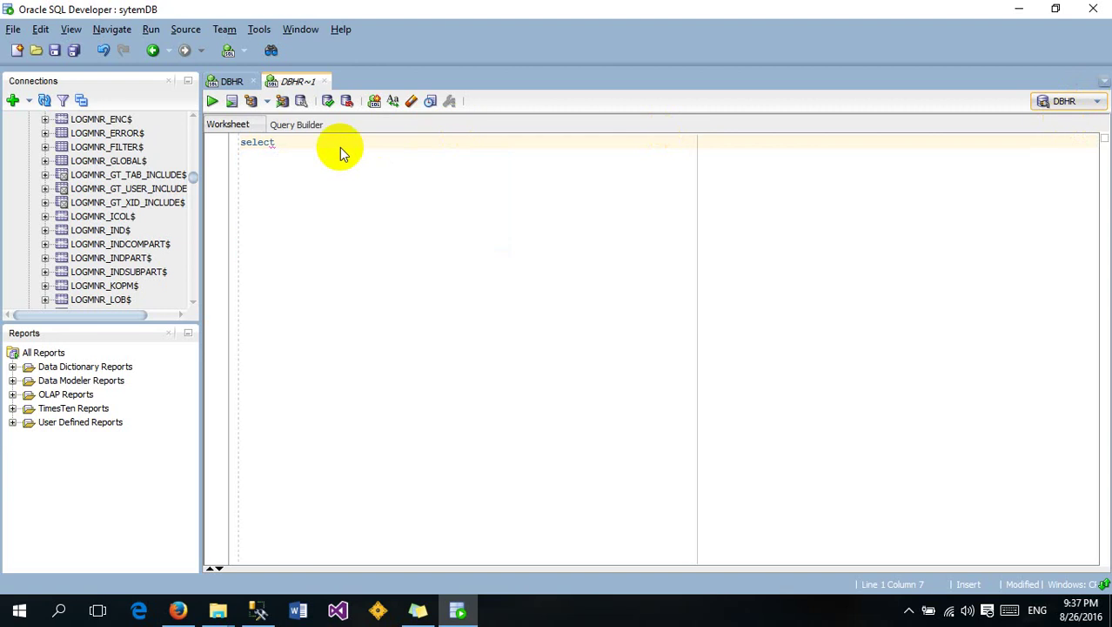
left_click(309, 144)
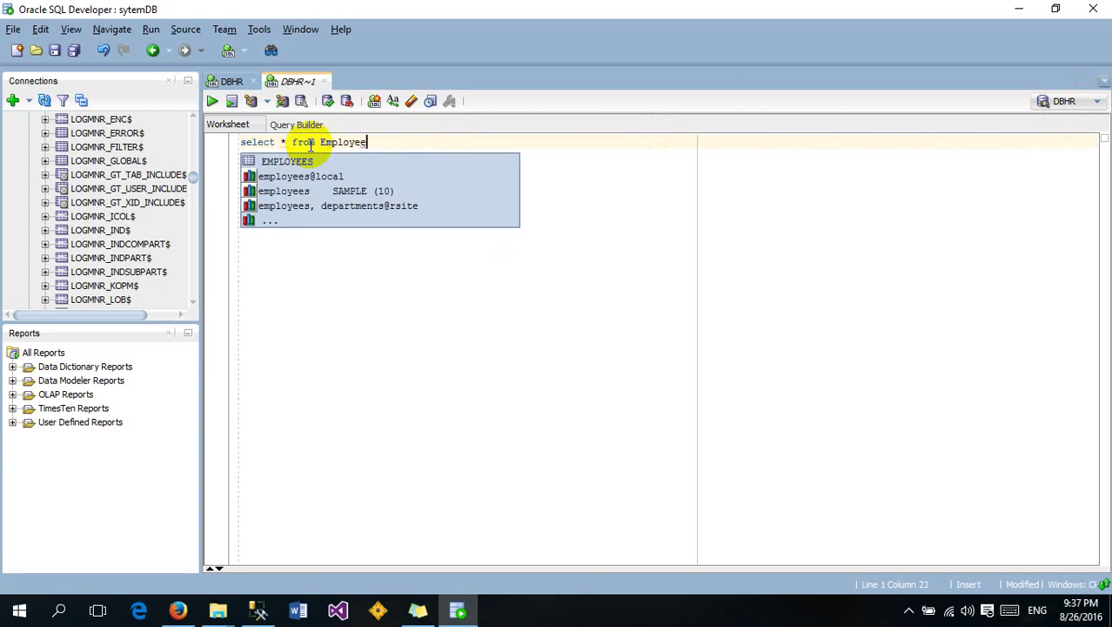
key("Return")
left_click_drag(408, 141, 238, 143)
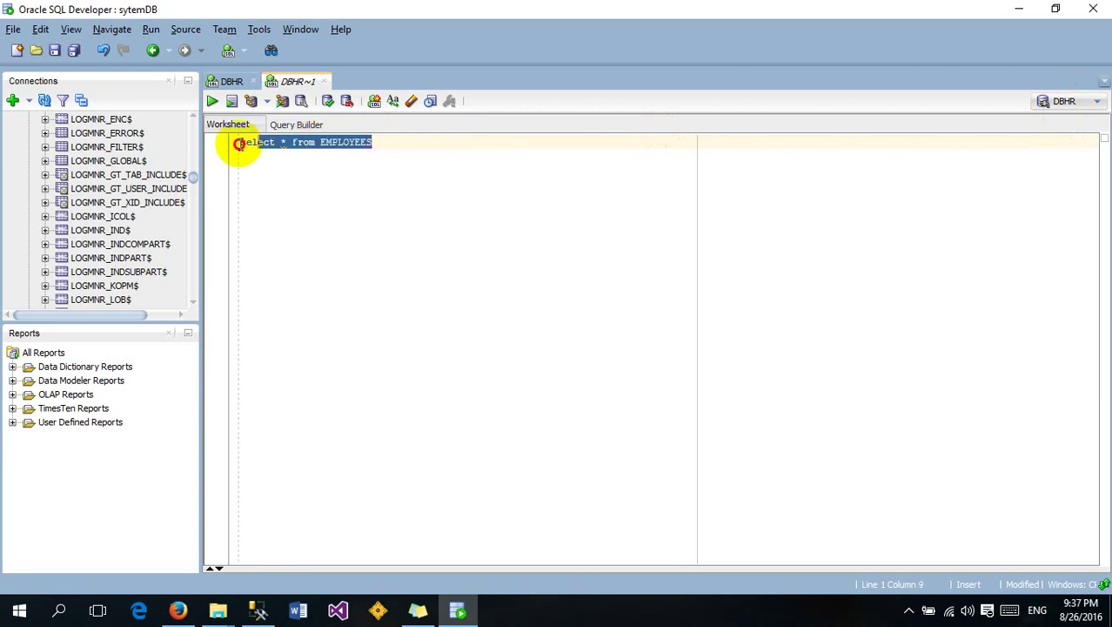
left_click(211, 101)
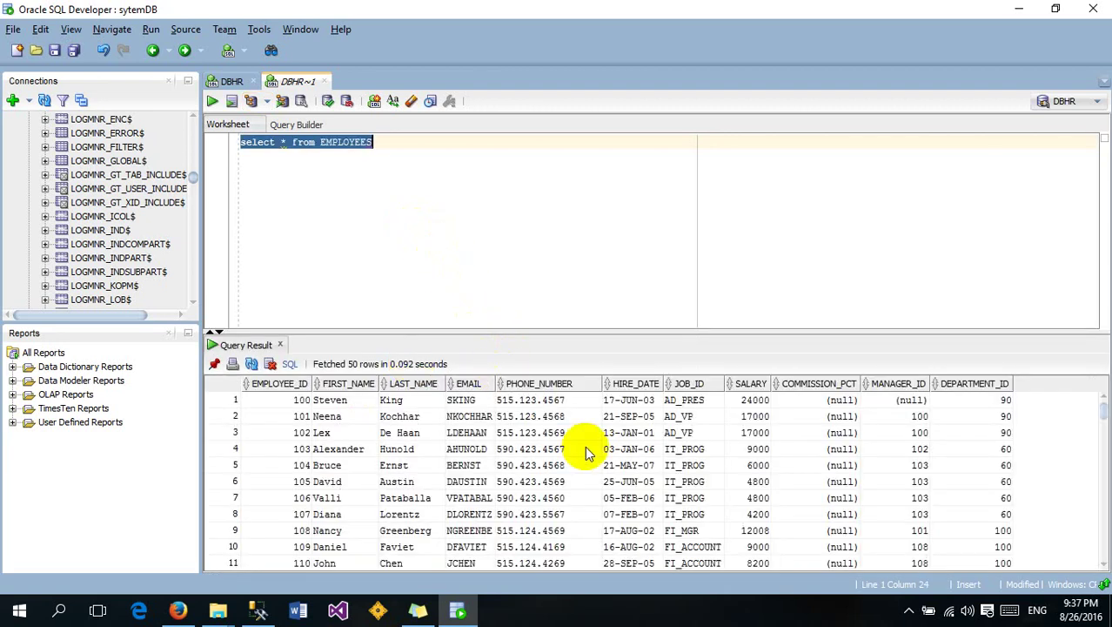
Step down the EMAIL column of the EMPLOYEES results until 100 rows are fetched
left_click(585, 449)
left_click(296, 418)
key("Right")
key("Right")
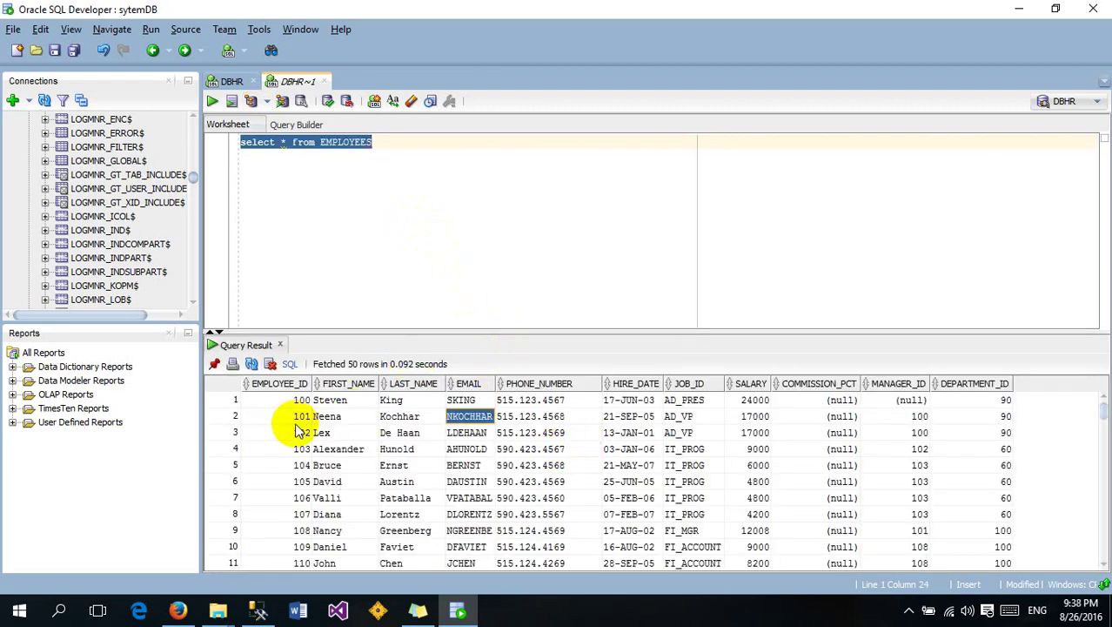
key("Down")
key("Down")
key("Down")
key("Down")
key("Down")
key("Down")
key("Down")
key("Down")
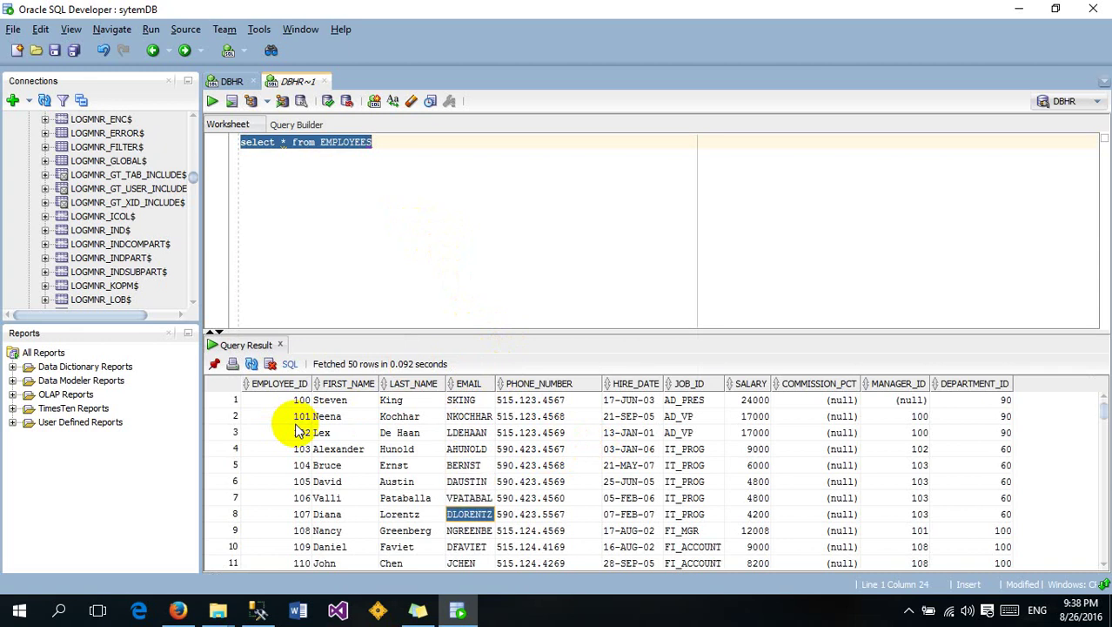
key("Down")
key("Down")
key("Down")
key("Down")
key("Down")
key("Down")
key("Down")
key("Down")
key("Down")
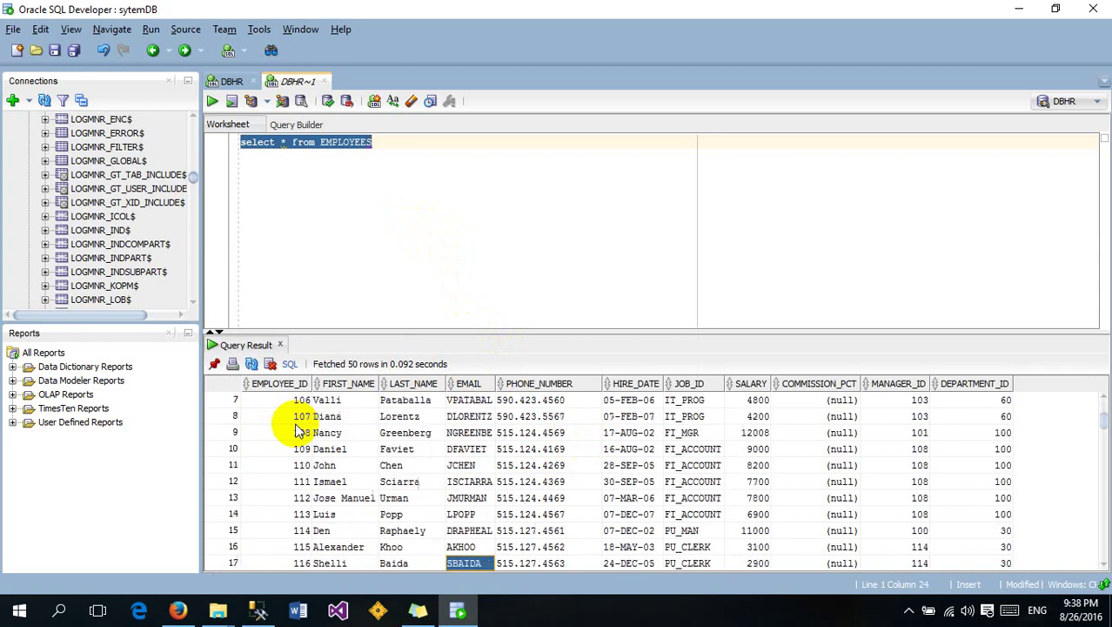
key("Down")
key("Down")
key("Down")
key("Down")
key("Down")
key("Down")
key("Down")
key("Down")
key("Down")
key("Down")
key("Down")
key("Down")
key("Down")
key("Down")
key("Down")
key("Down")
key("Down")
key("Down")
key("Down")
key("Down")
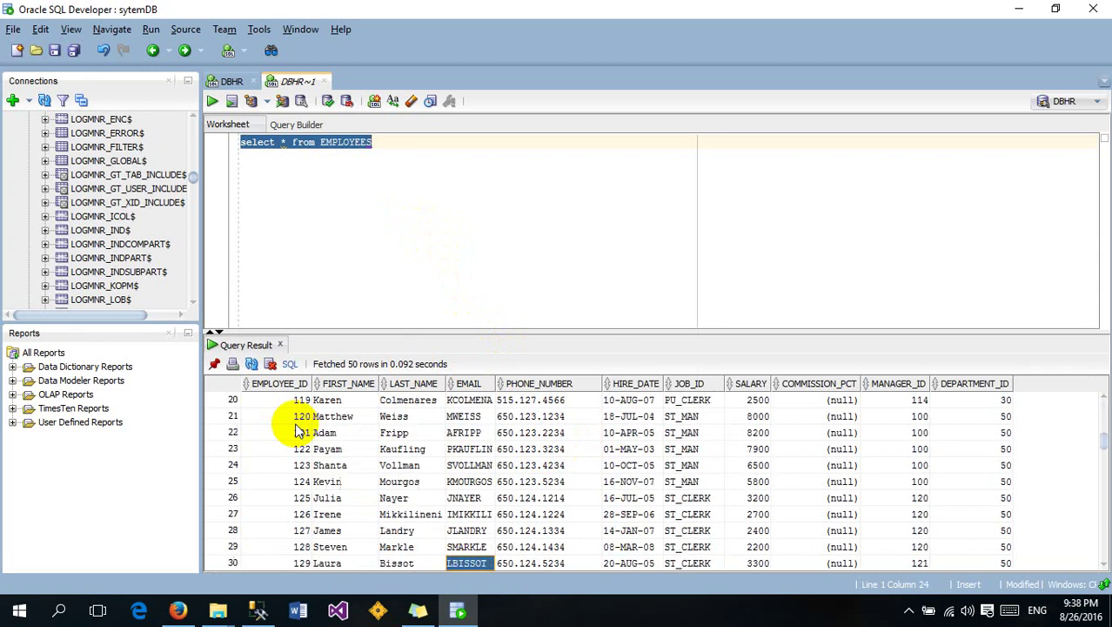
key("Down")
key("Down")
key("Down")
key("Down")
key("Down")
key("Down")
key("Down")
key("Down")
key("Down")
key("Down")
key("Down")
key("Down")
key("Down")
key("Down")
key("Down")
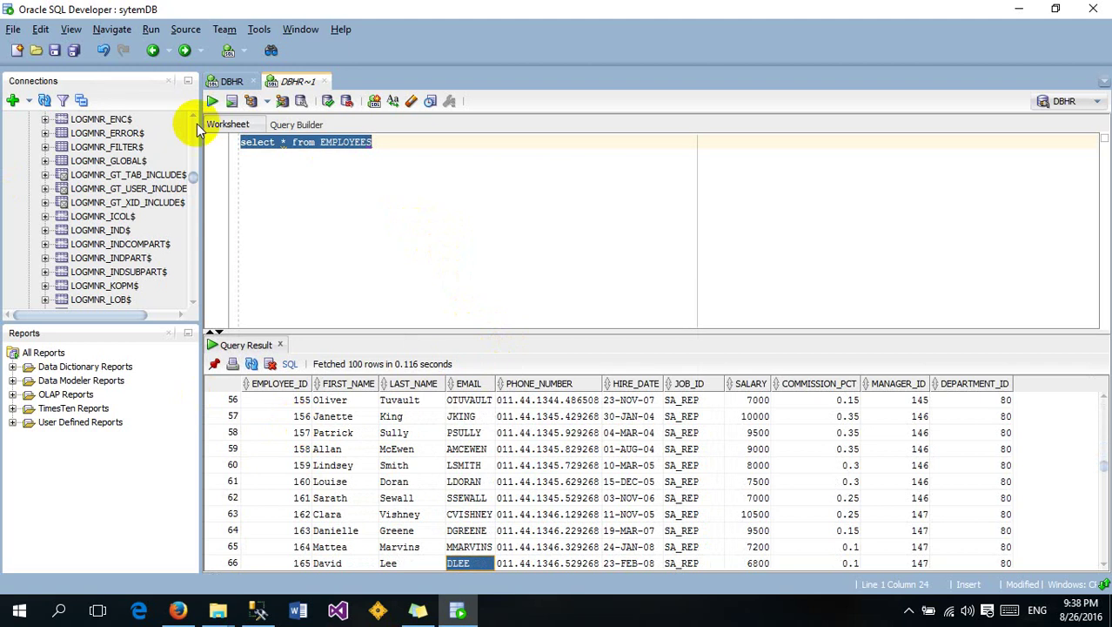
left_click(394, 162)
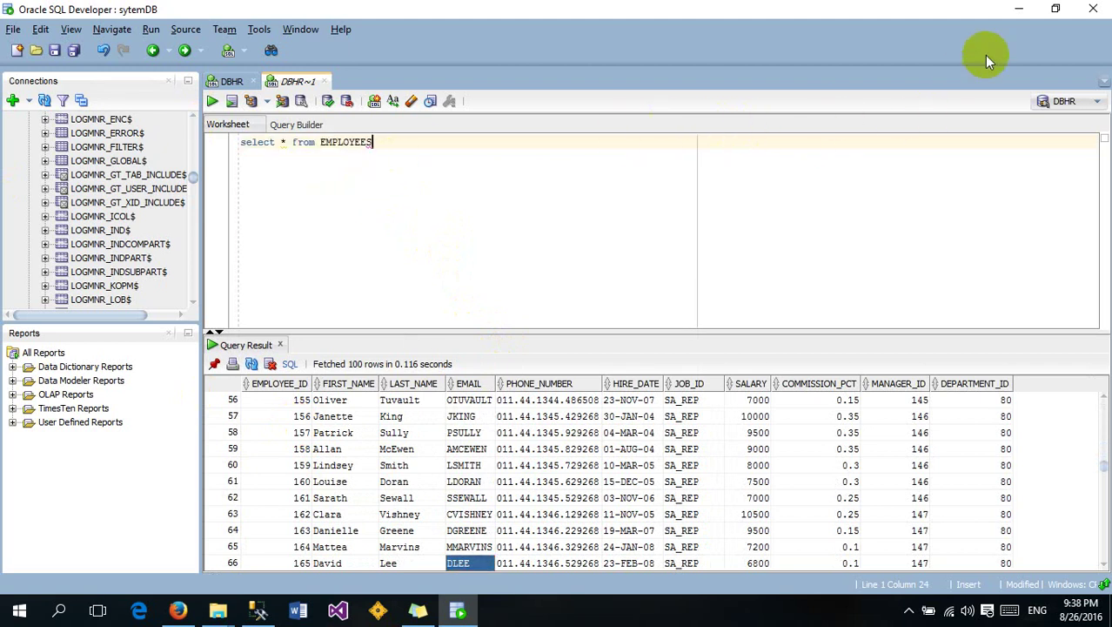
left_click(1027, 7)
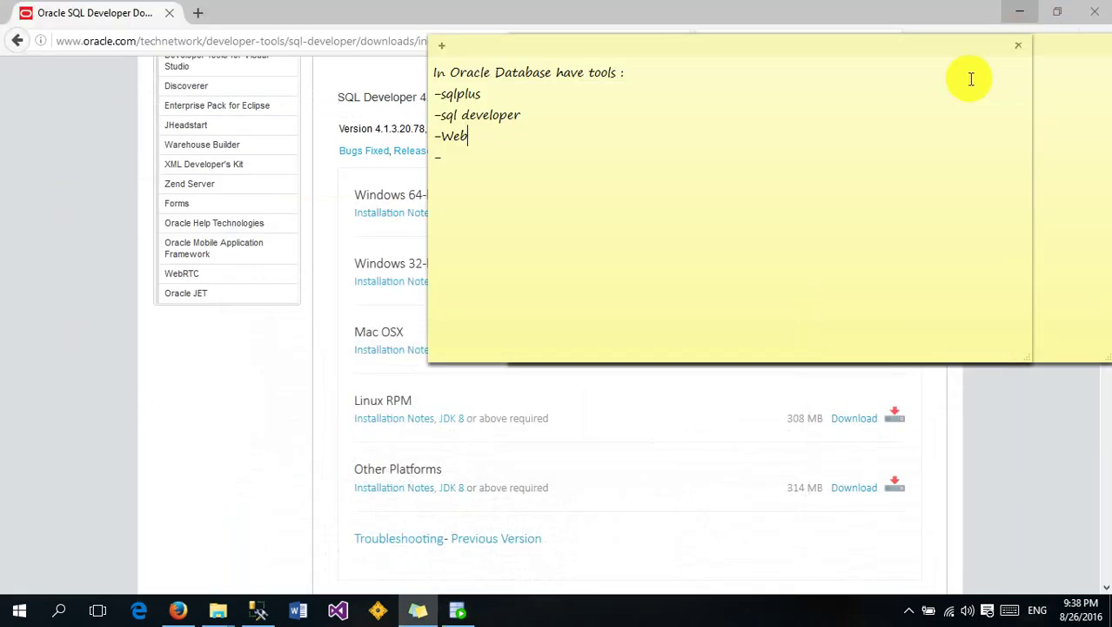
left_click(202, 14)
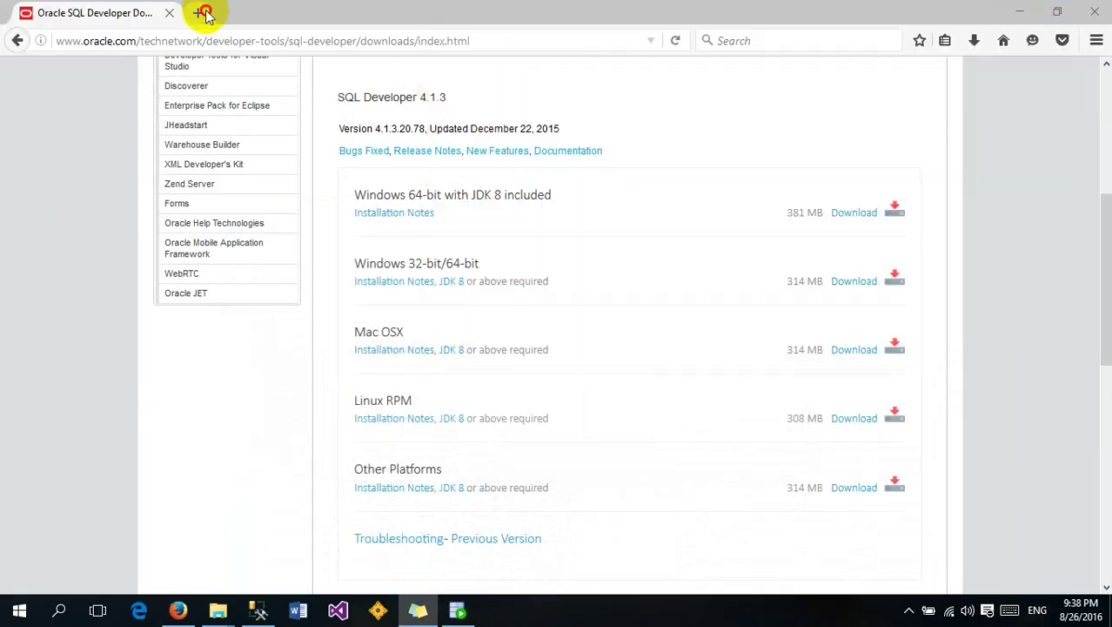
type("localhost/")
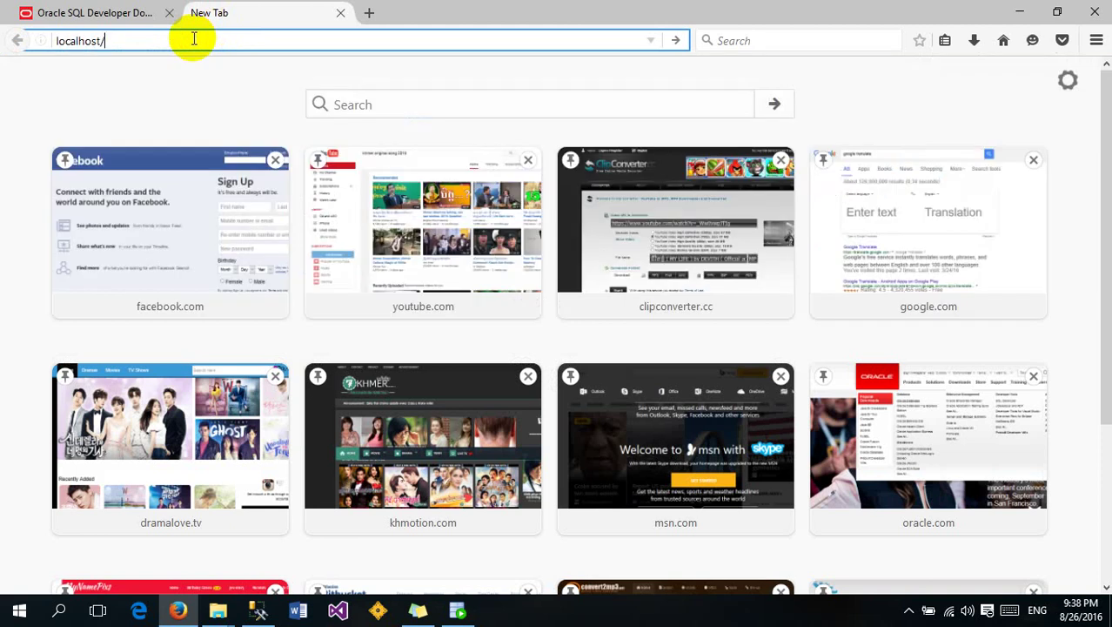
key("Down")
key("Down")
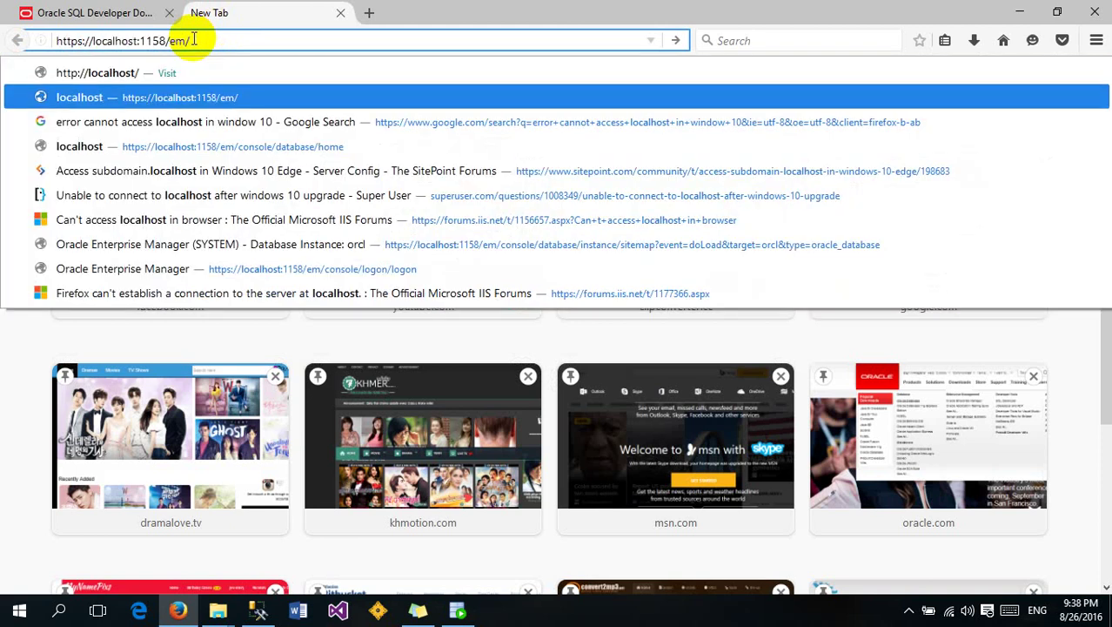
left_click(166, 104)
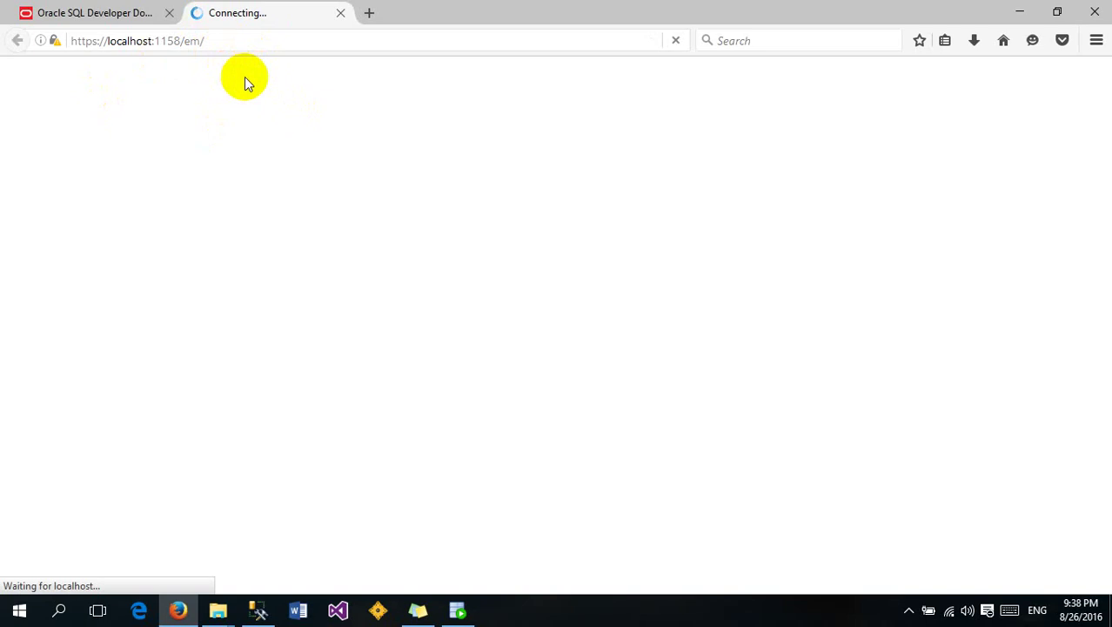
left_click(460, 610)
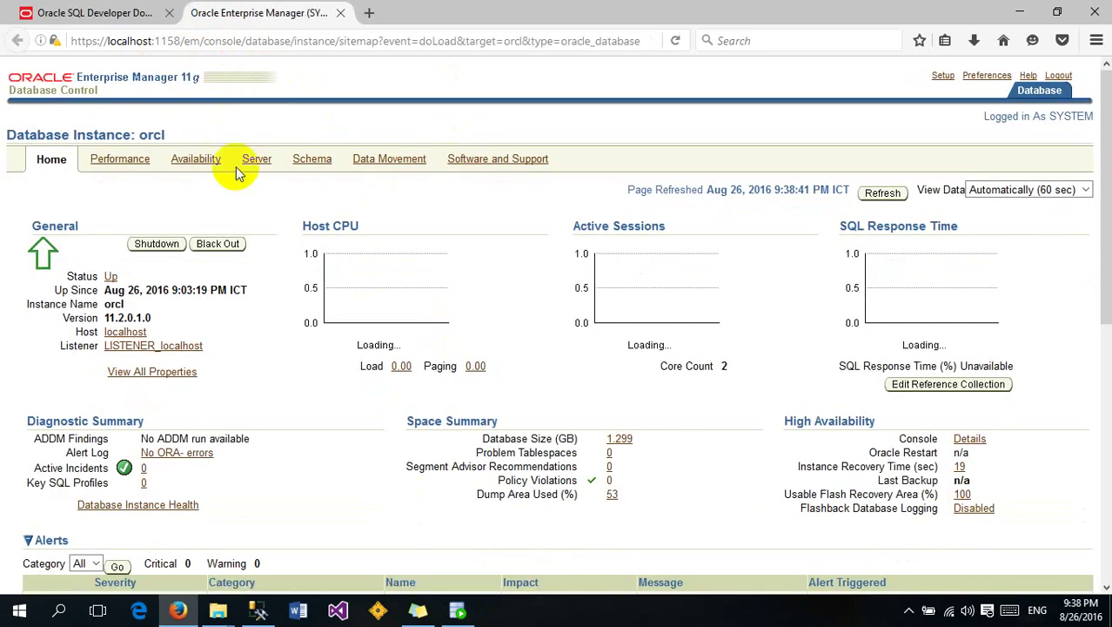
Log out of Enterprise Manager and log back in as user system
left_click(1058, 76)
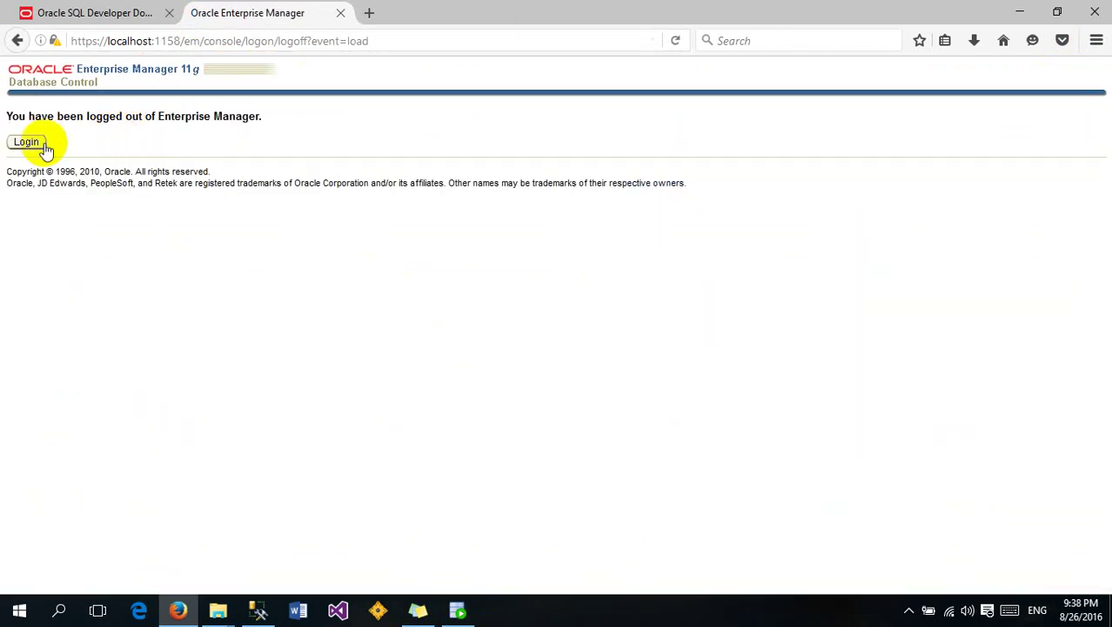
left_click(28, 142)
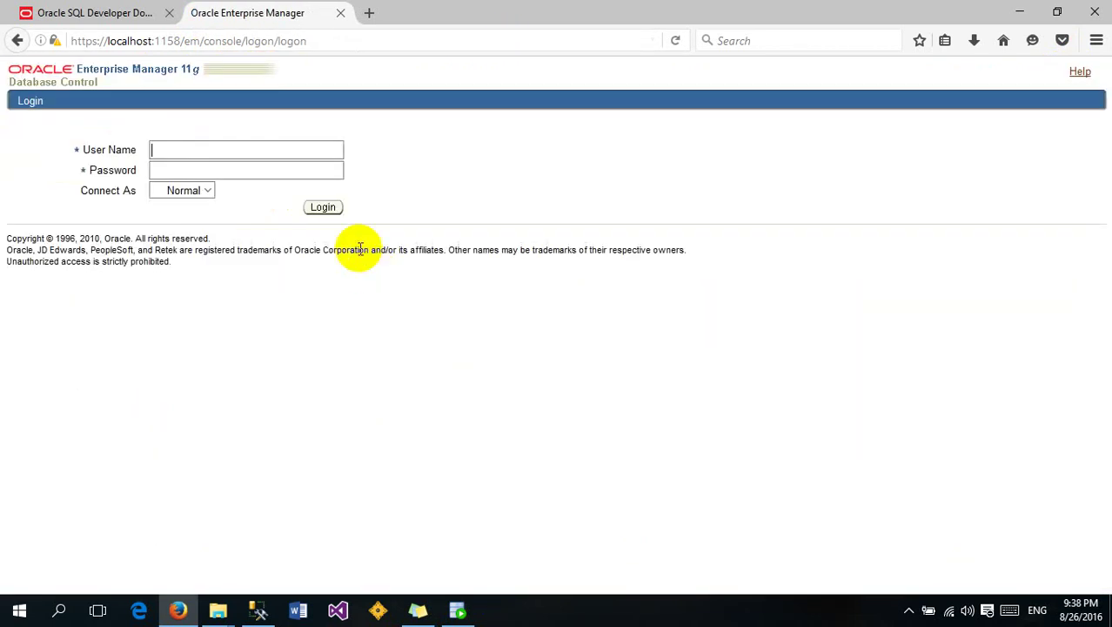
left_click(184, 145)
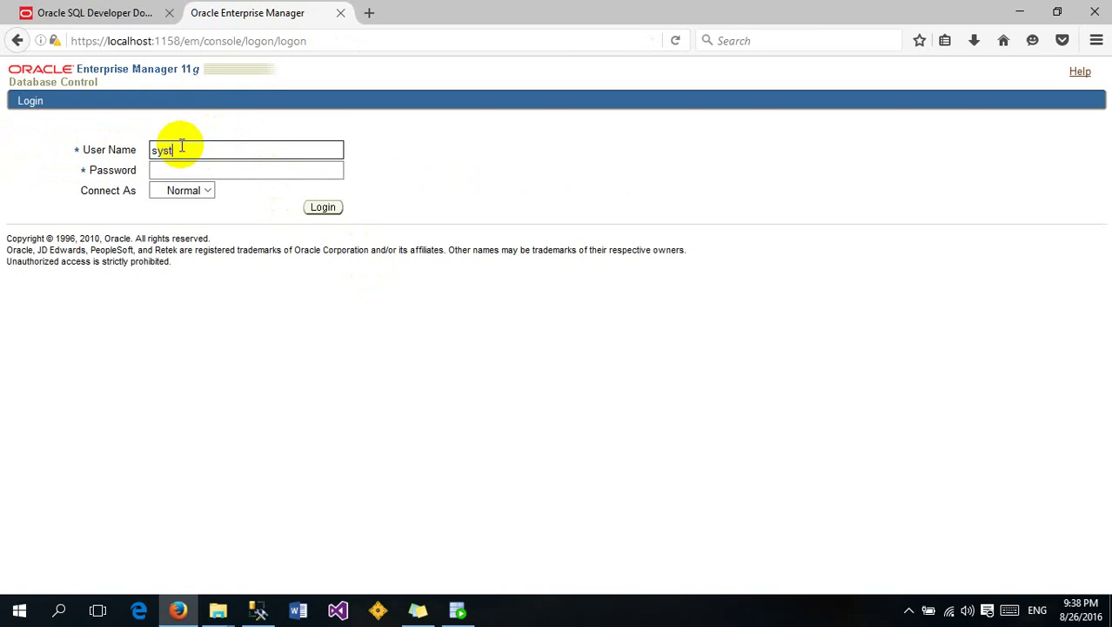
left_click(188, 170)
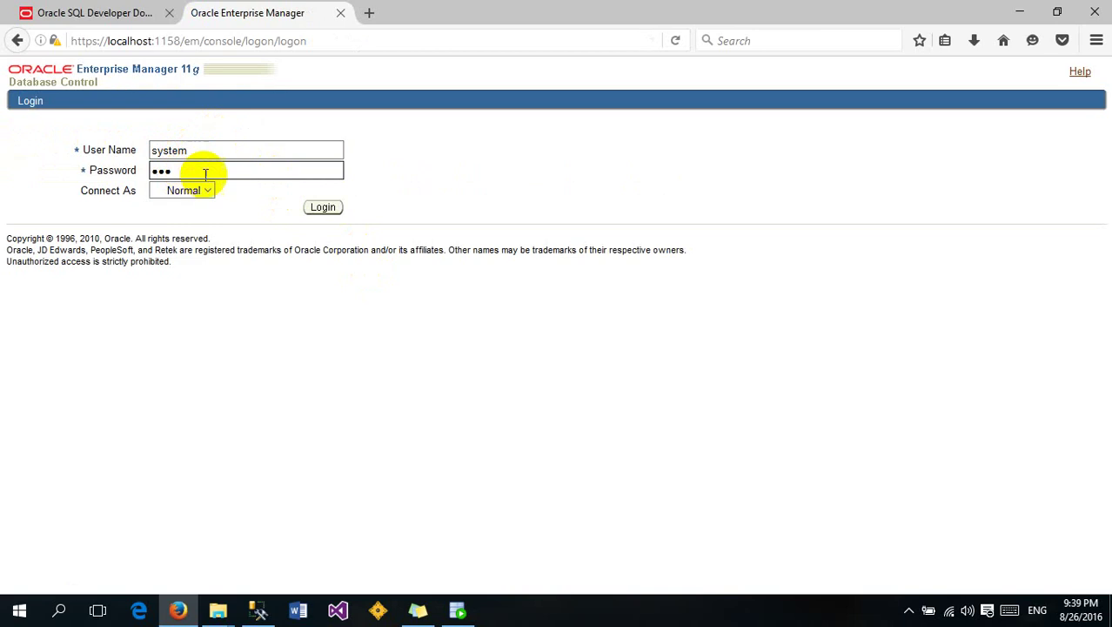
left_click(328, 209)
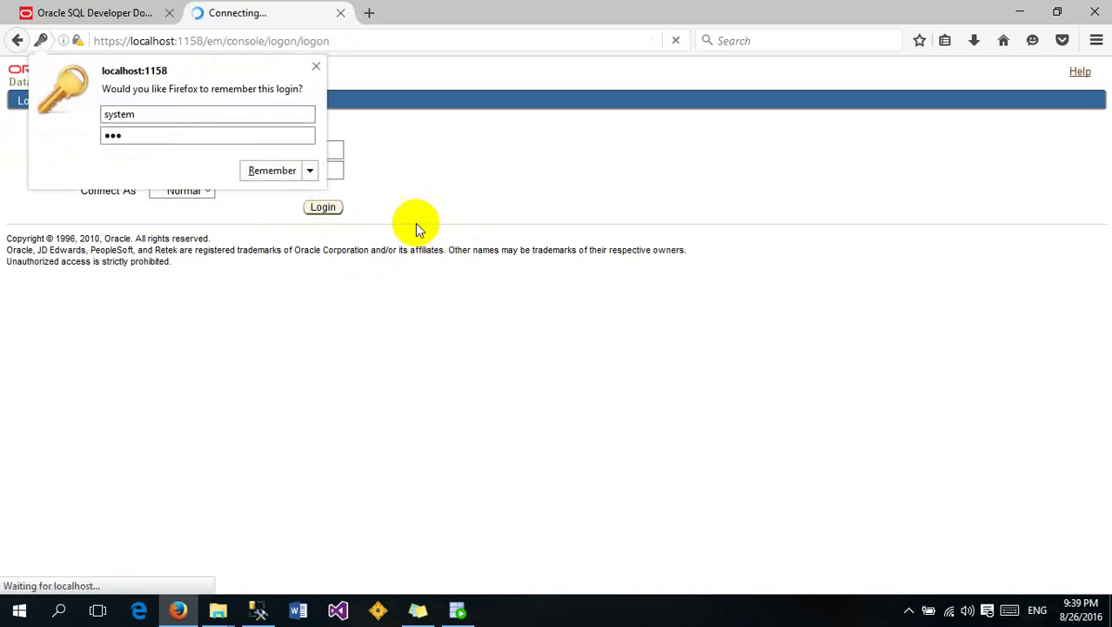
left_click(316, 67)
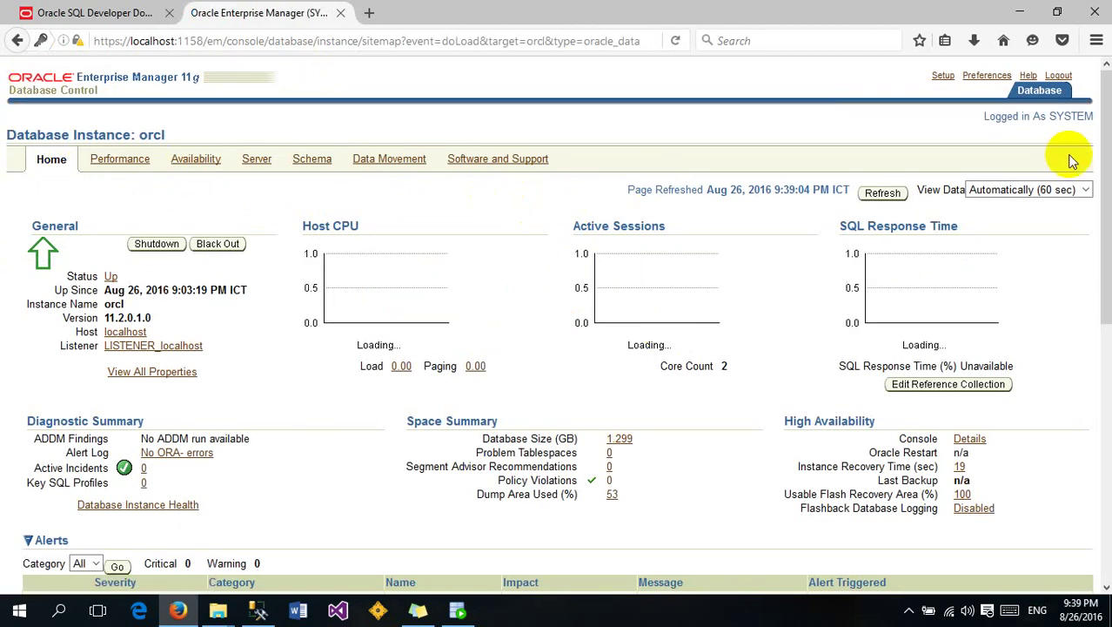
Open the orcl instance's Performance page
scroll(1108, 157, "down", 8)
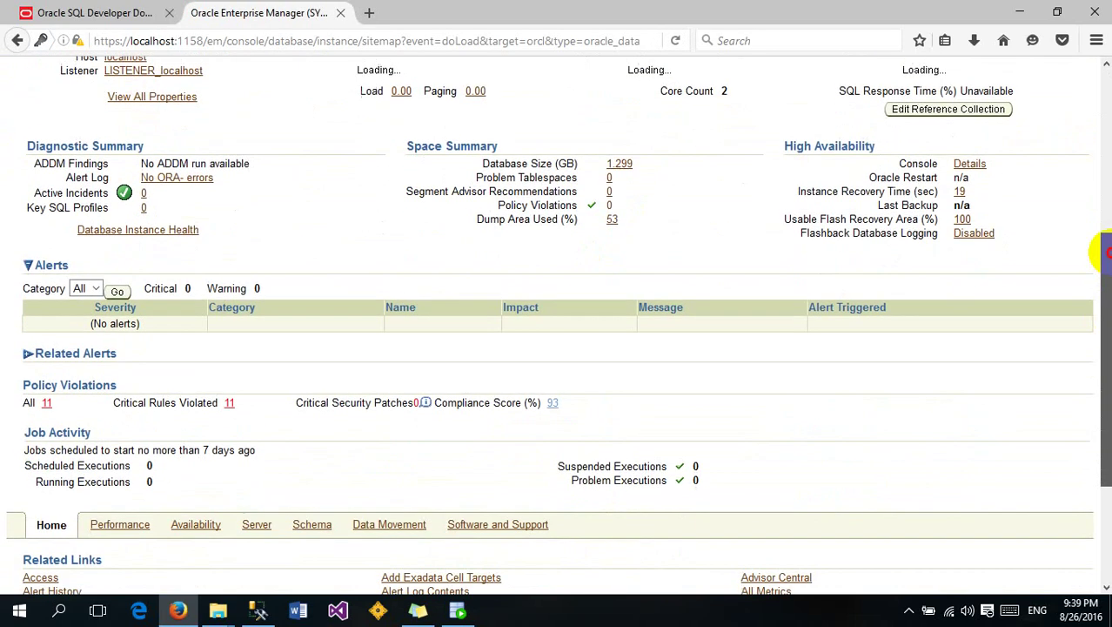
scroll(1100, 248, "up", 8)
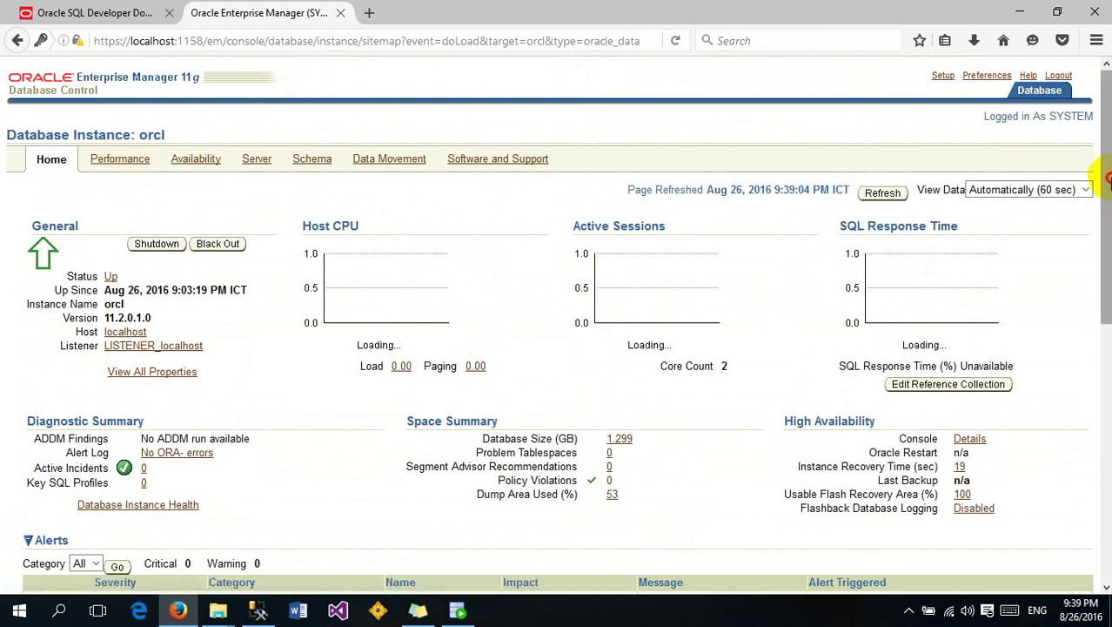
left_click_drag(1103, 182, 1102, 117)
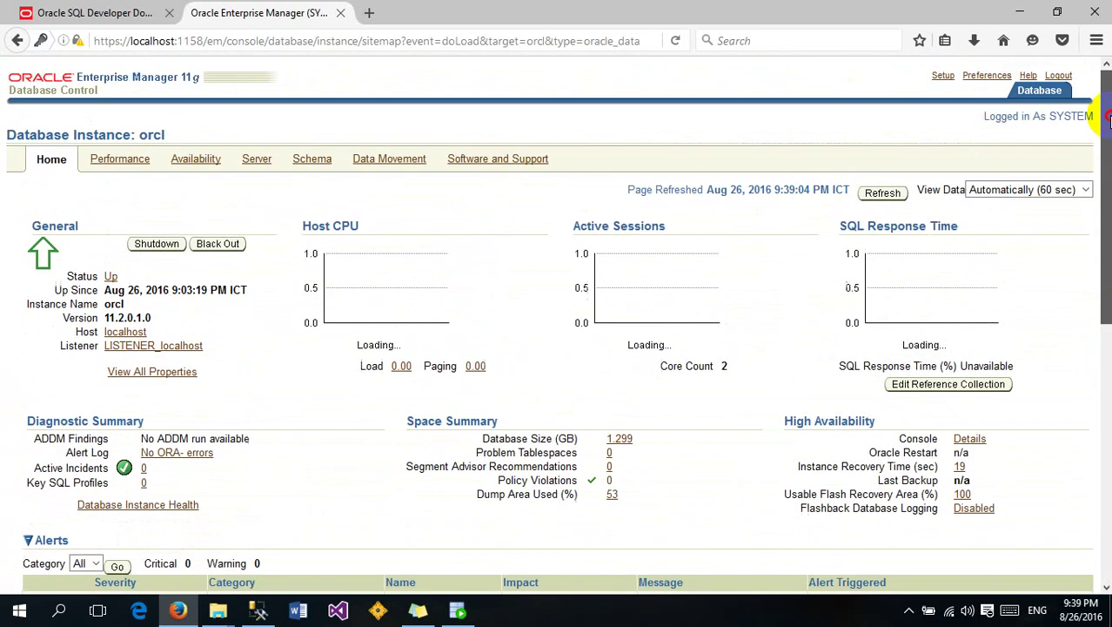
left_click(124, 158)
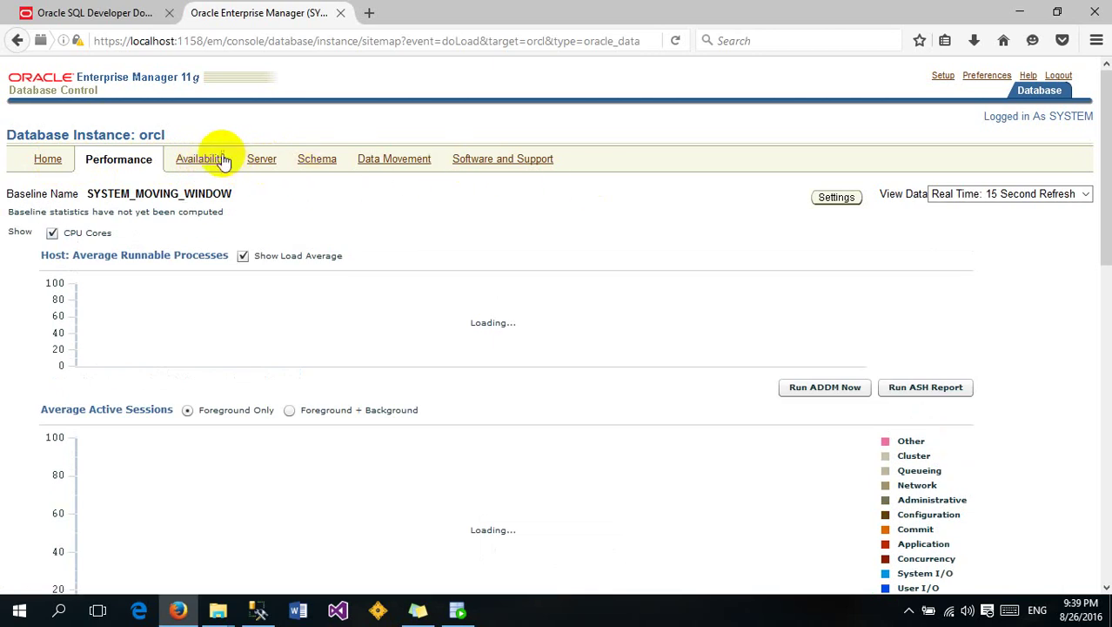
Browse the orcl Availability, Server and Data Movement pages, returning to Server
left_click(279, 164)
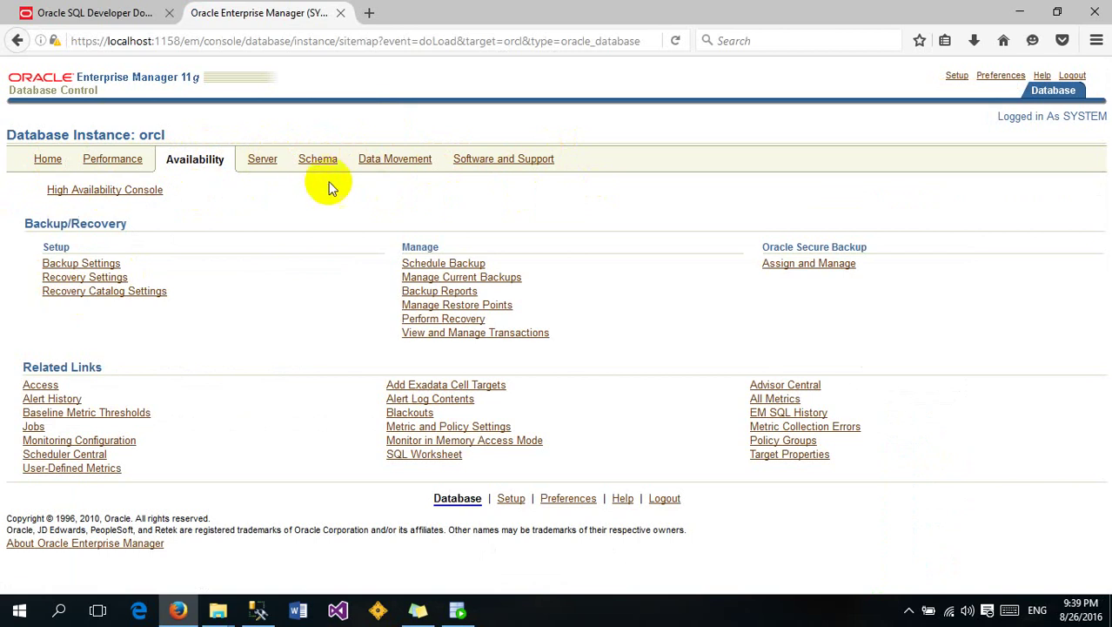
left_click(266, 164)
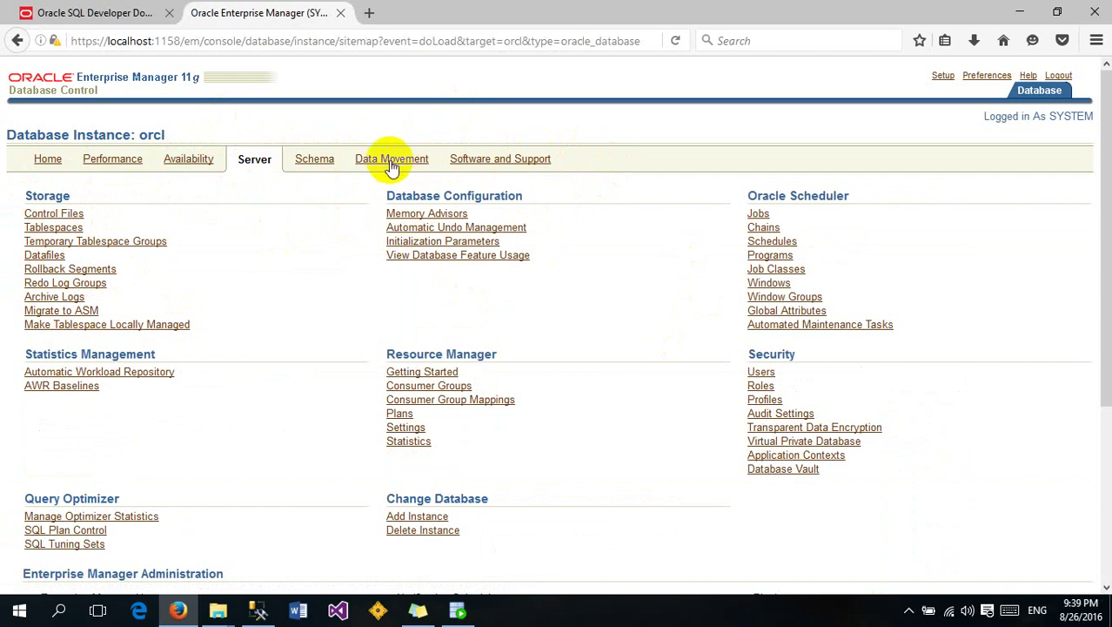
left_click(389, 163)
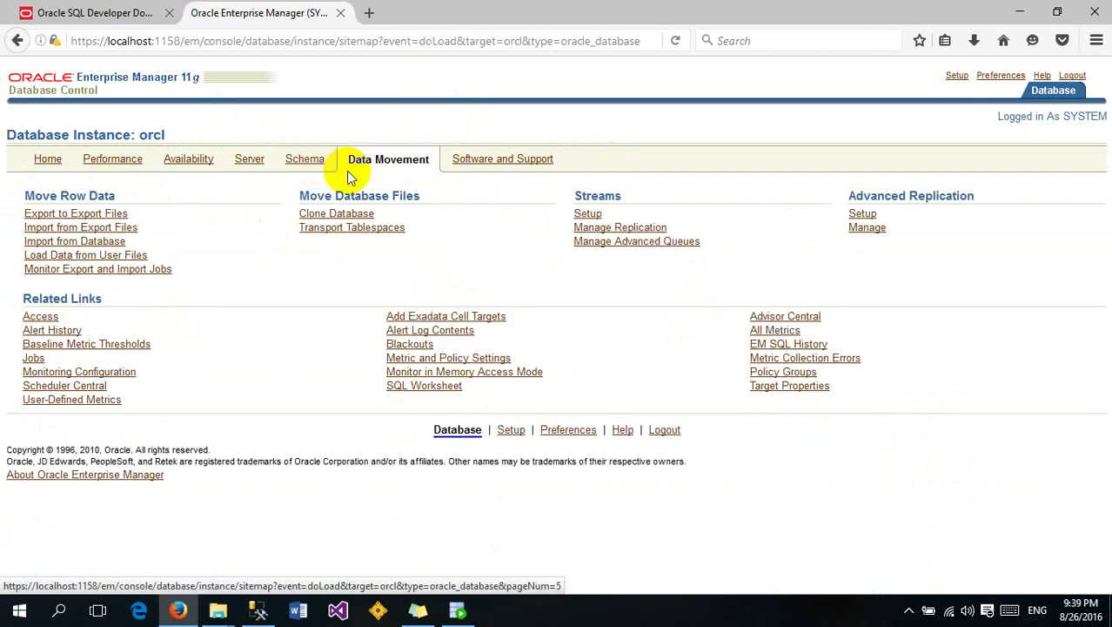
left_click(247, 166)
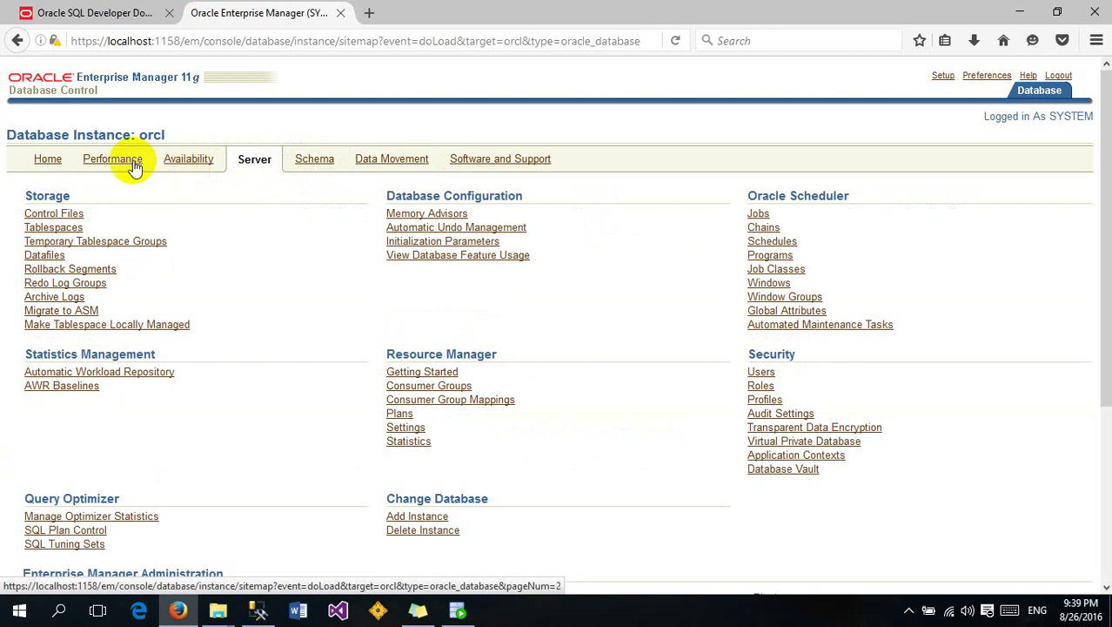
left_click(48, 161)
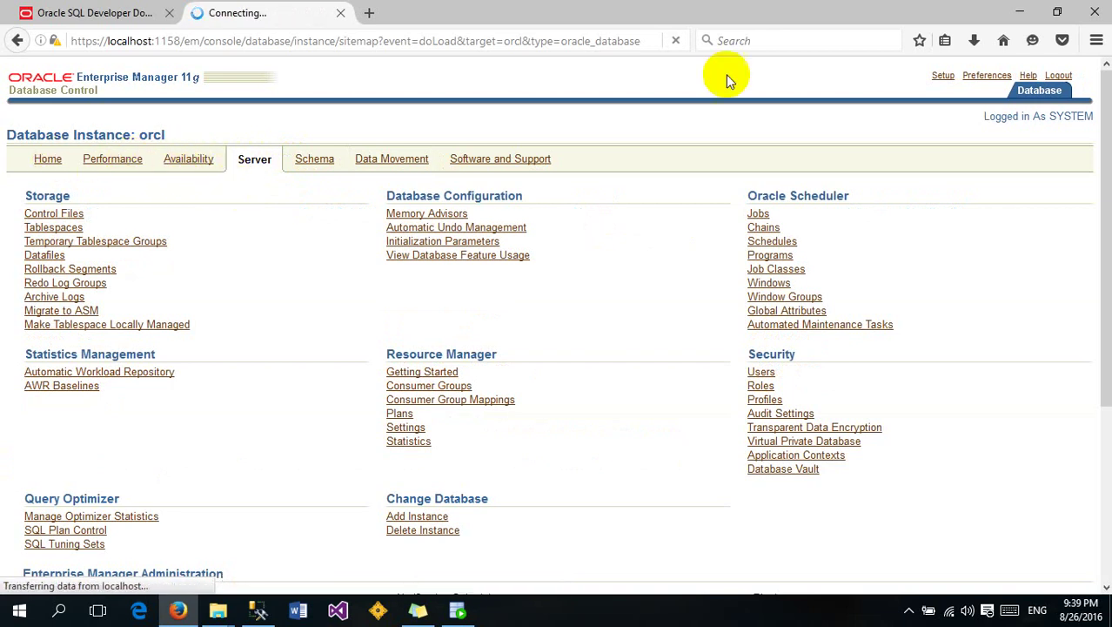
Log out and attempt logging back in as user sys
left_click(1058, 75)
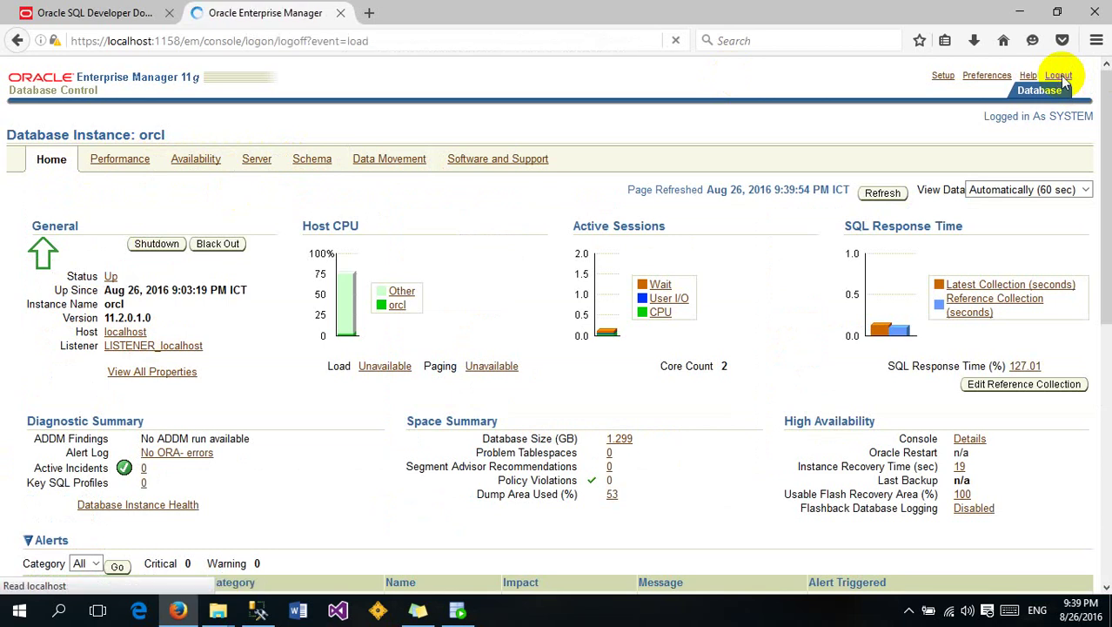
left_click(24, 141)
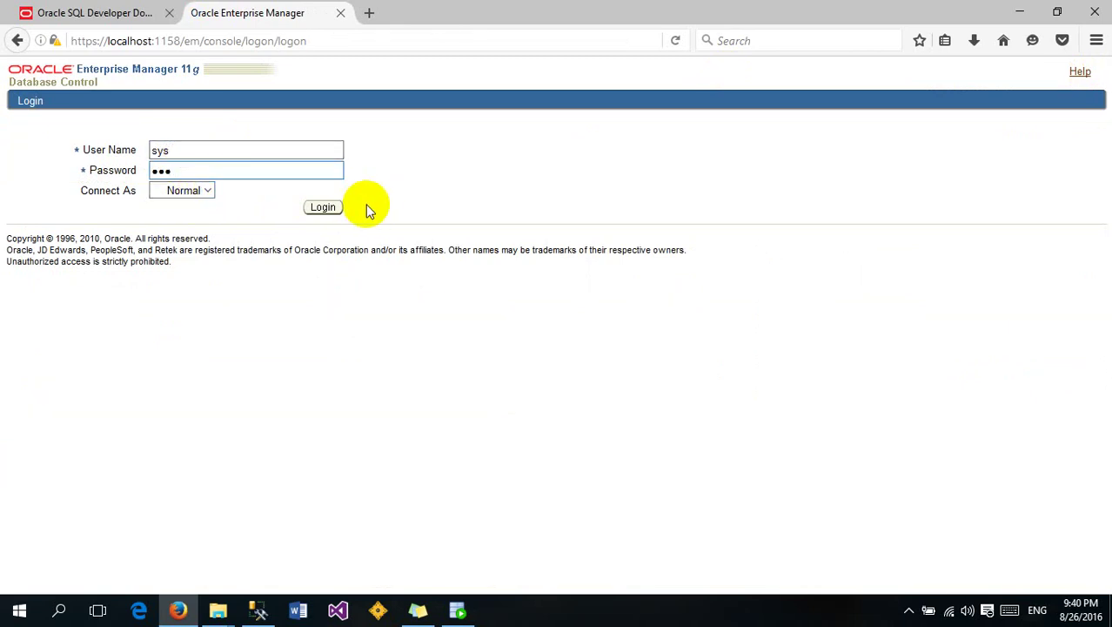
left_click(325, 209)
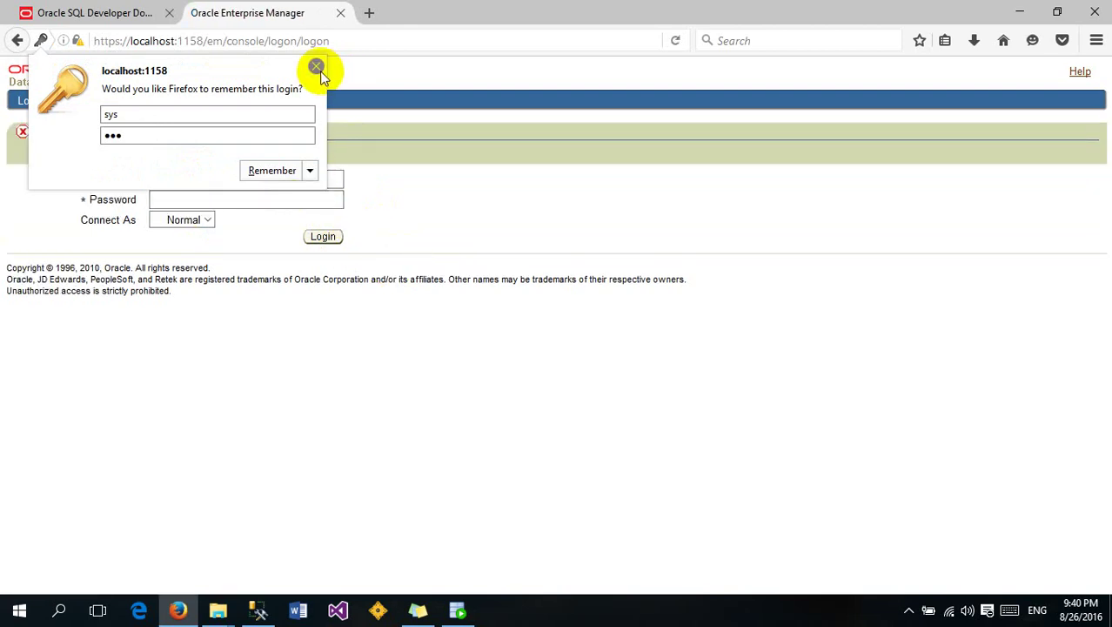
left_click(316, 67)
Log in as SYS with Connect As set to SYSDBA, then minimize Firefox
left_click(222, 200)
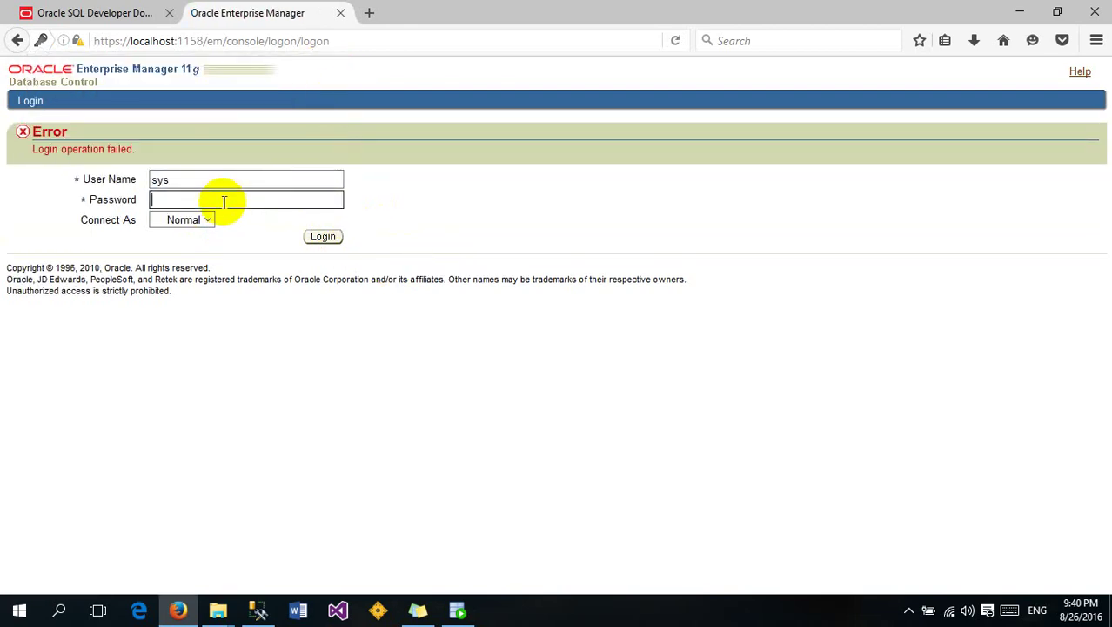
left_click(214, 220)
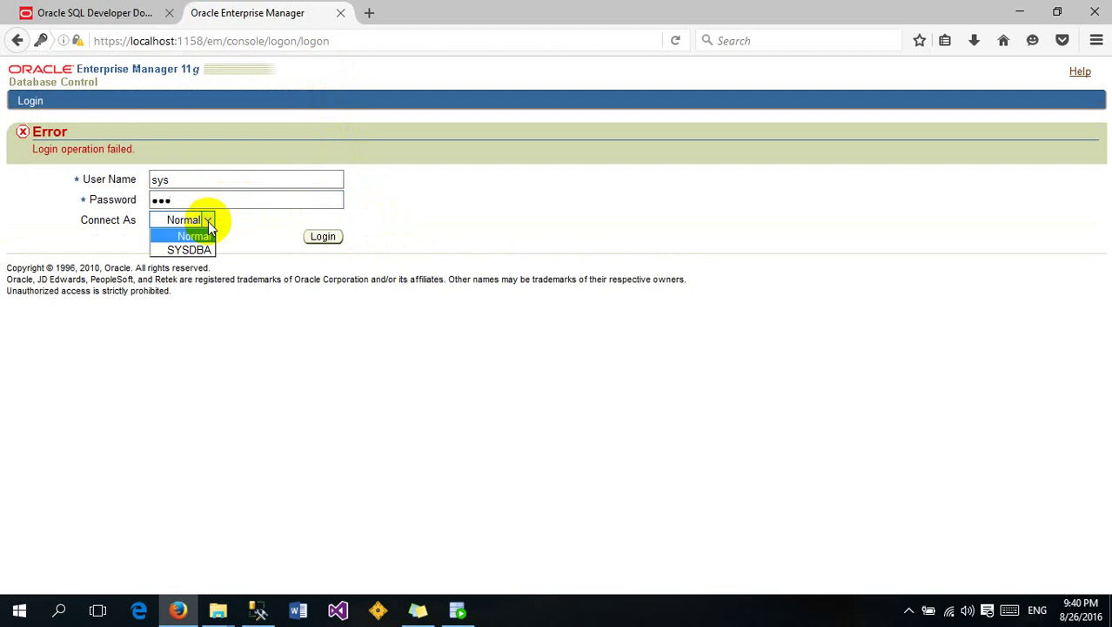
left_click(193, 250)
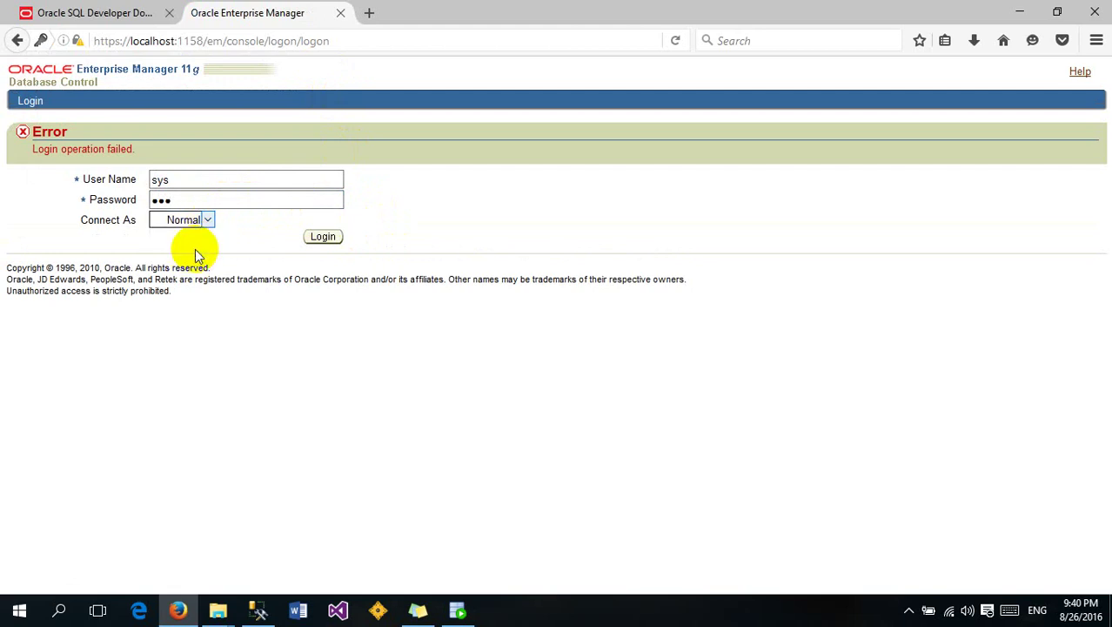
left_click(323, 238)
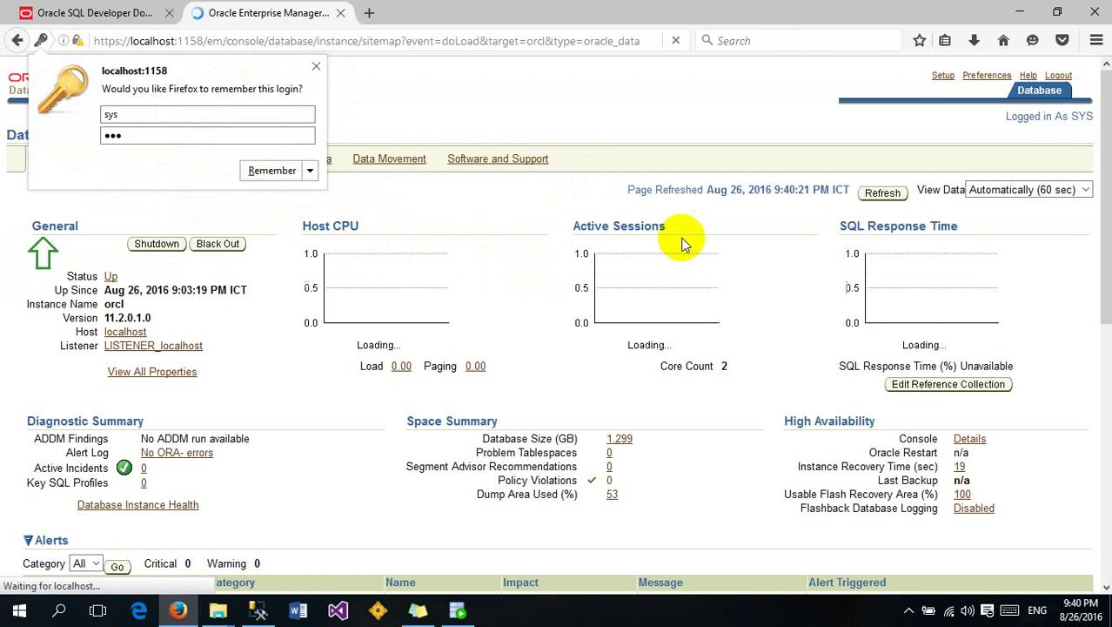
left_click(316, 67)
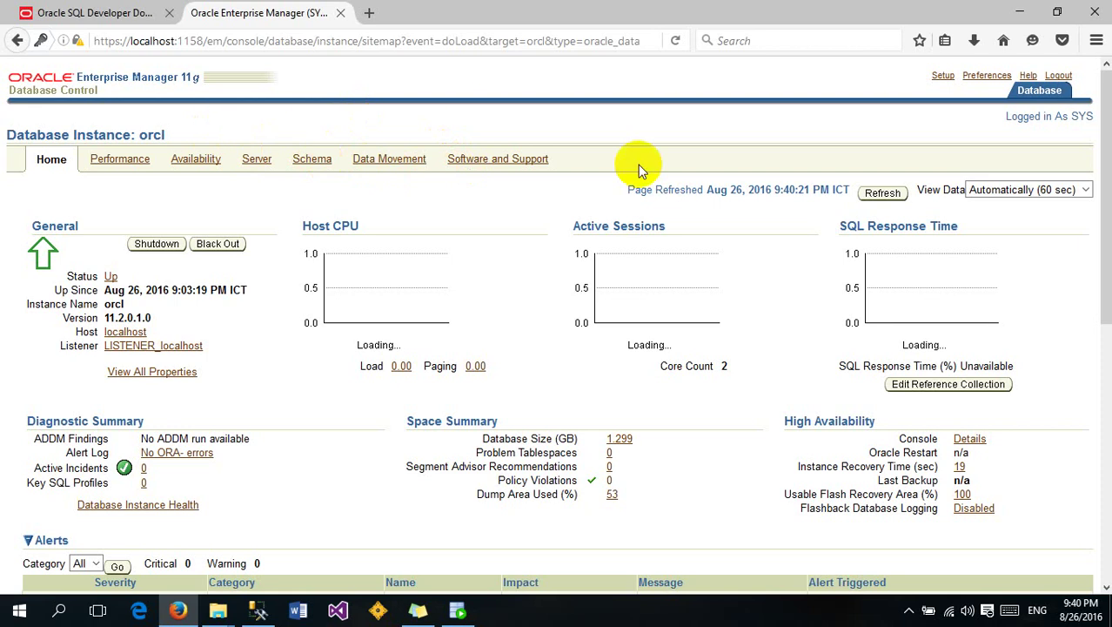
left_click(1019, 12)
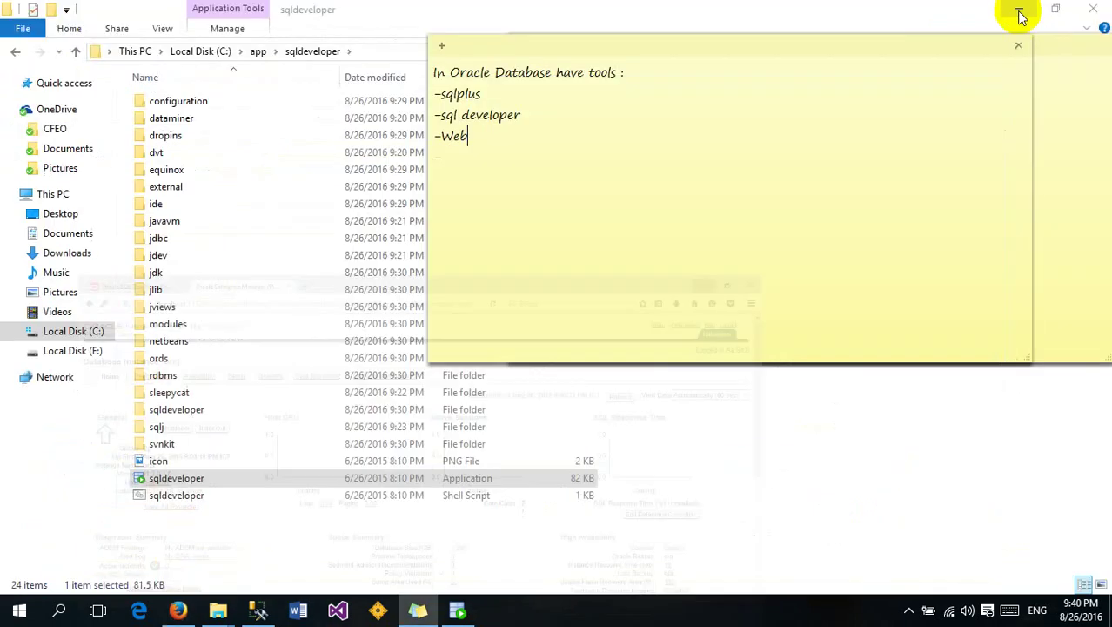
Select and deselect the Oracle tools note's text, then show hidden notification-area icons
left_click(467, 152)
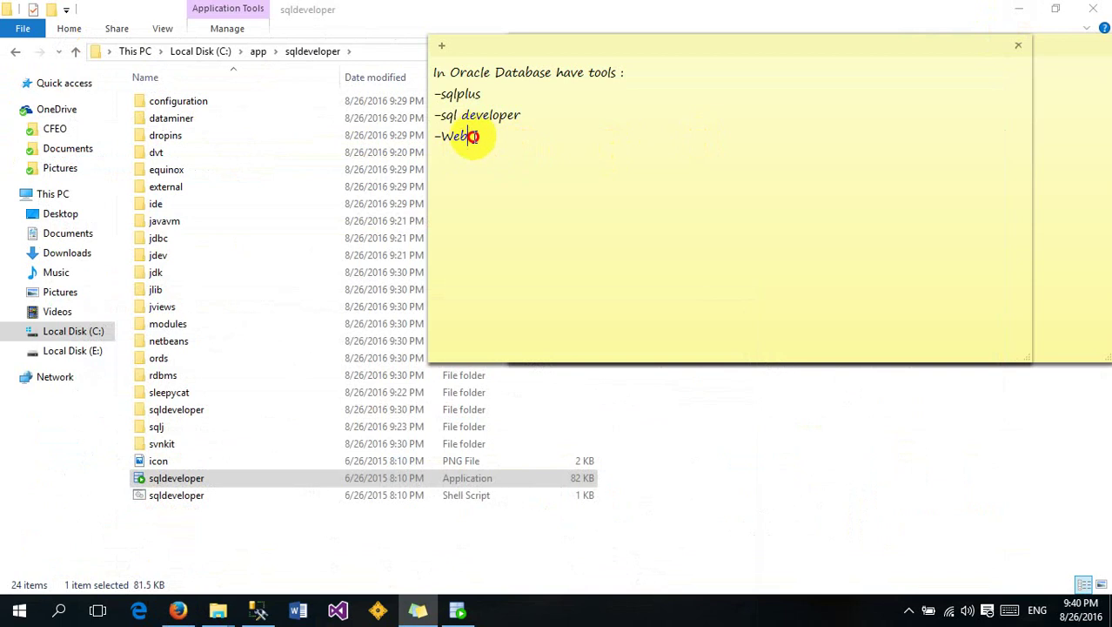
left_click_drag(472, 136, 428, 70)
left_click(529, 142)
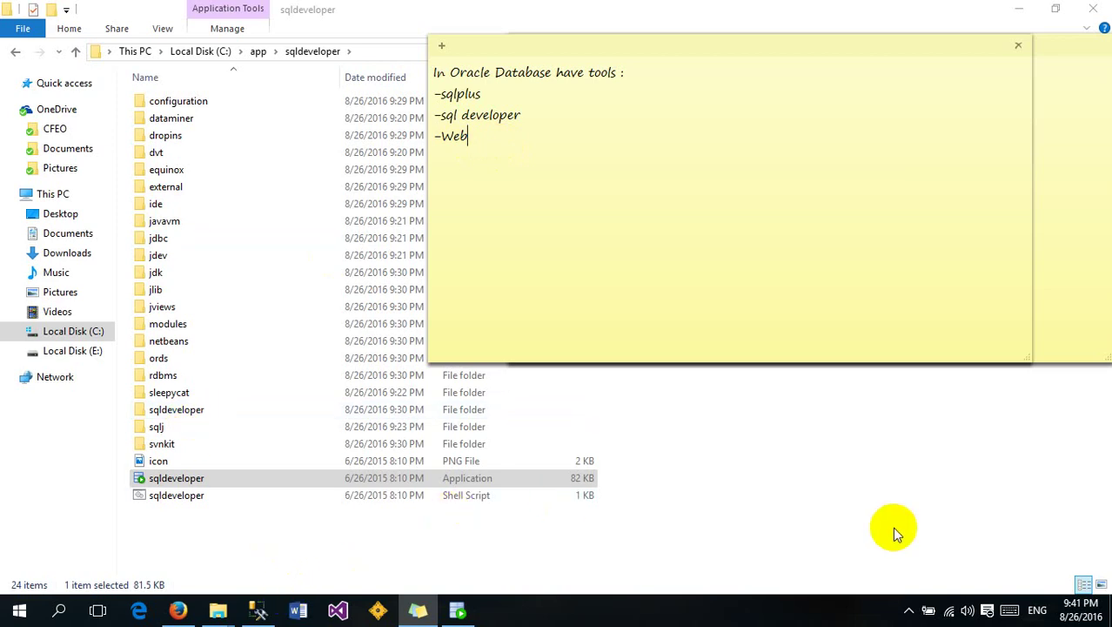
left_click(909, 610)
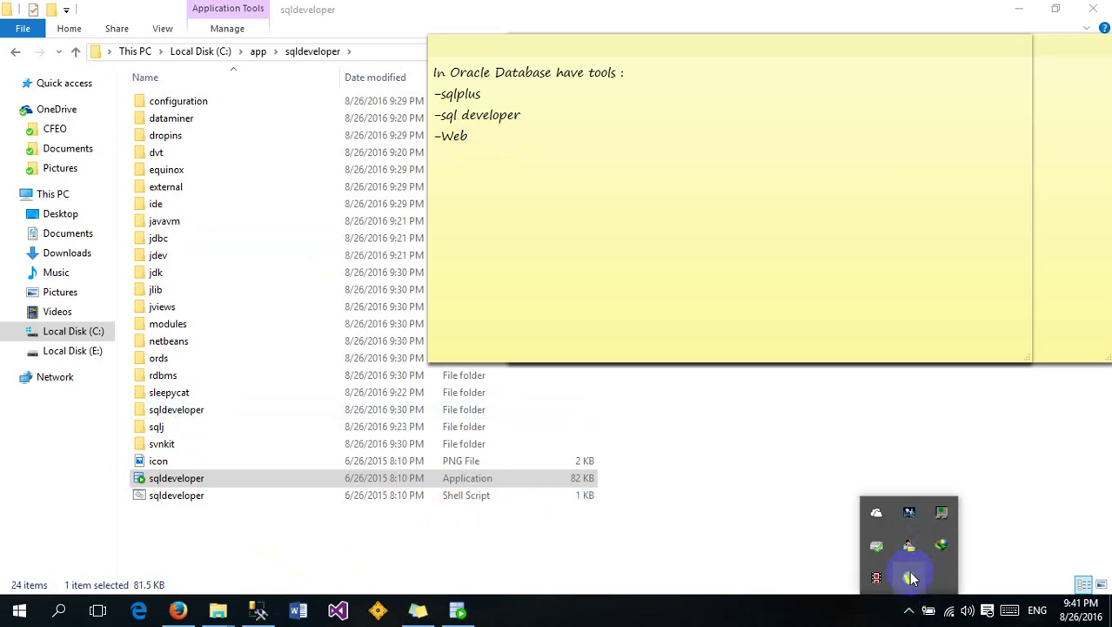